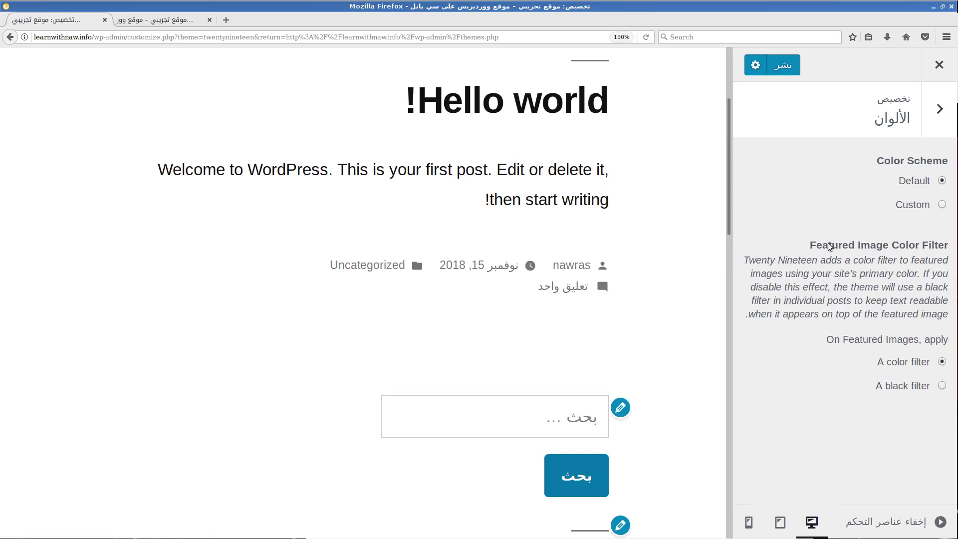
# Step: Leave the colour settings, view the theme customizer's menus section (قوائم) and return to the section list
pyautogui.click(933, 107)
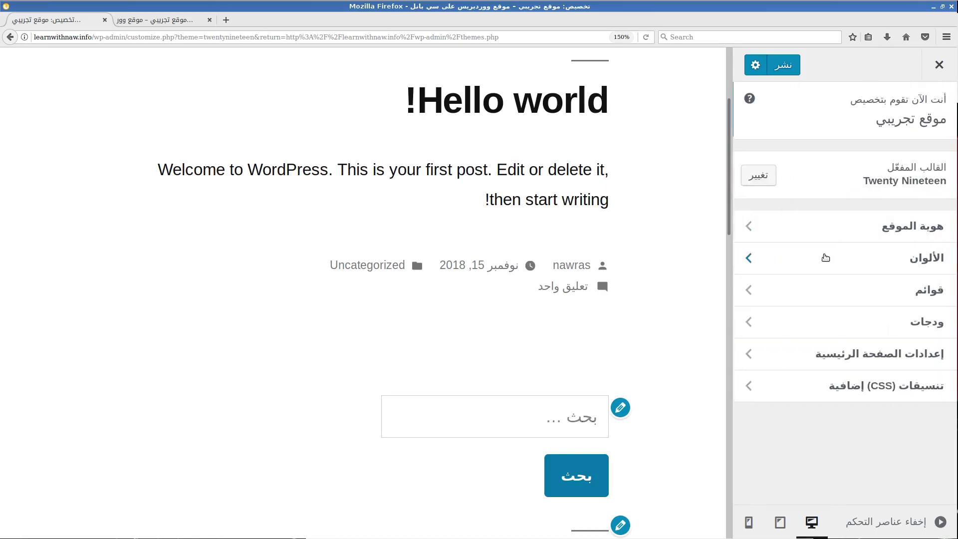
pyautogui.click(777, 284)
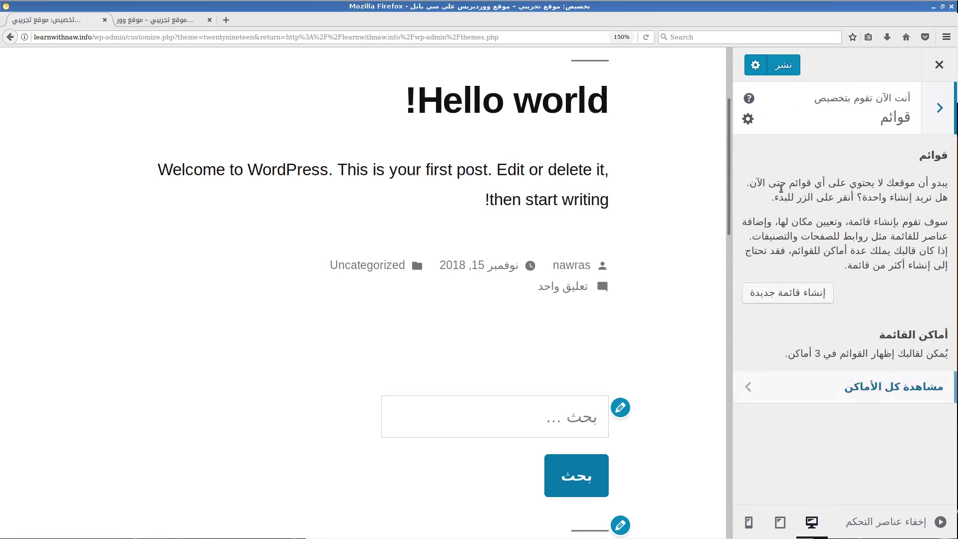
pyautogui.click(921, 107)
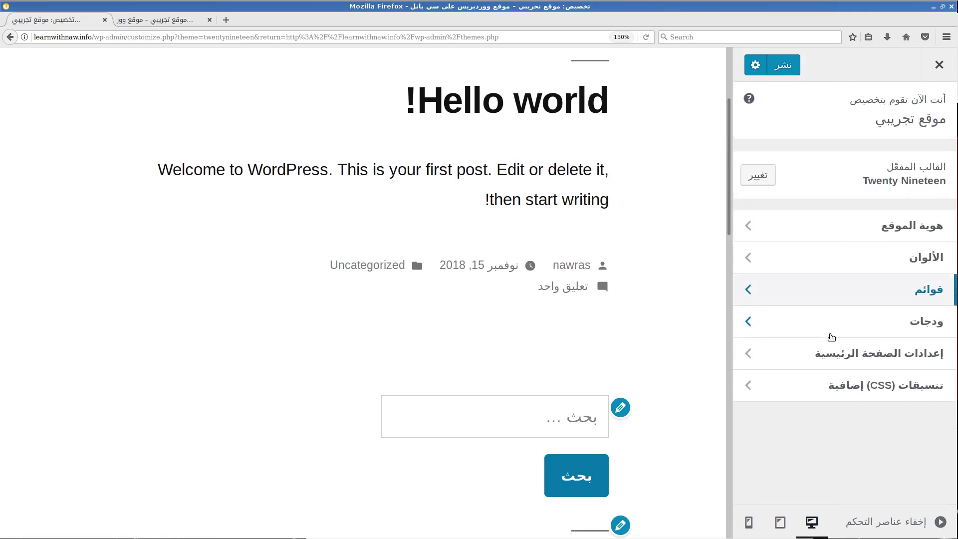
# Step: Set the homepage to display a static page, choose Sample Page as the front page, and publish the change
pyautogui.click(819, 357)
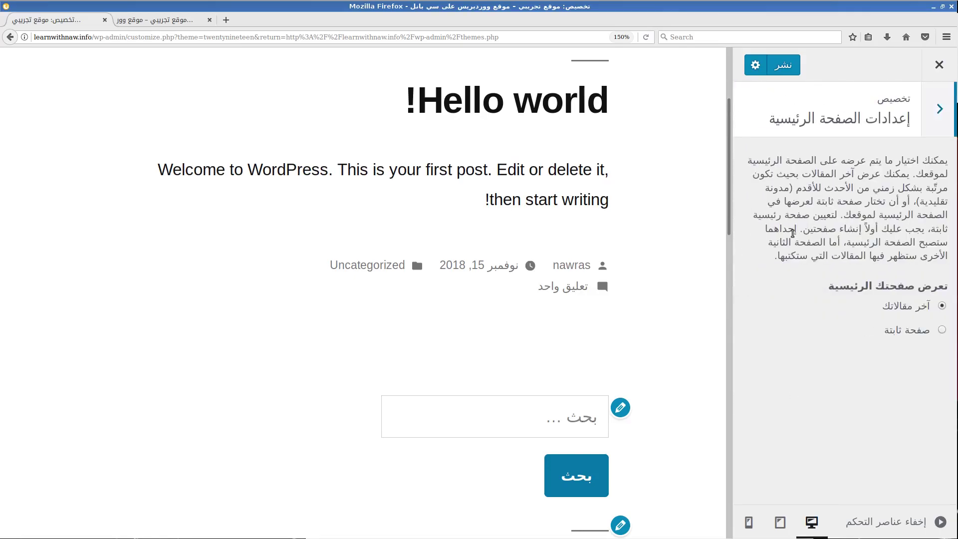
pyautogui.click(901, 333)
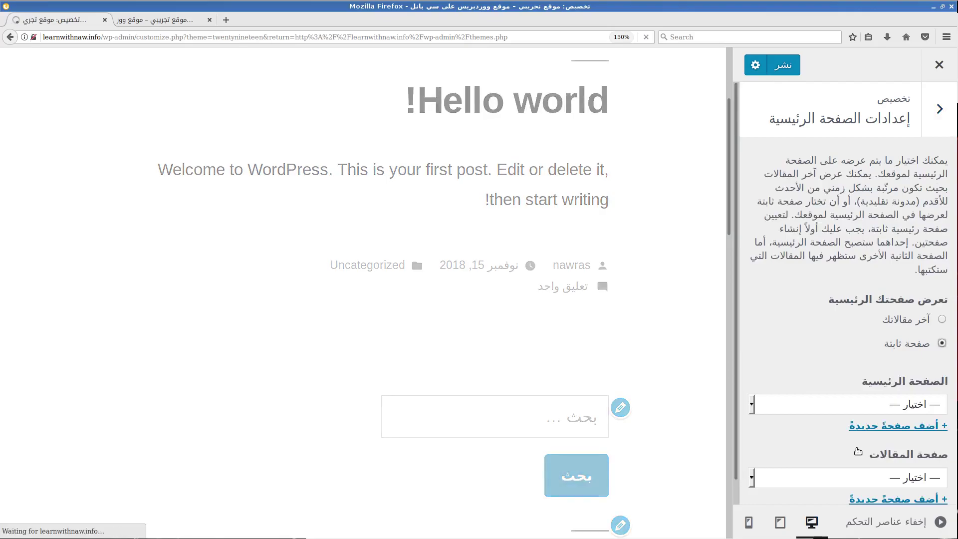
pyautogui.click(763, 396)
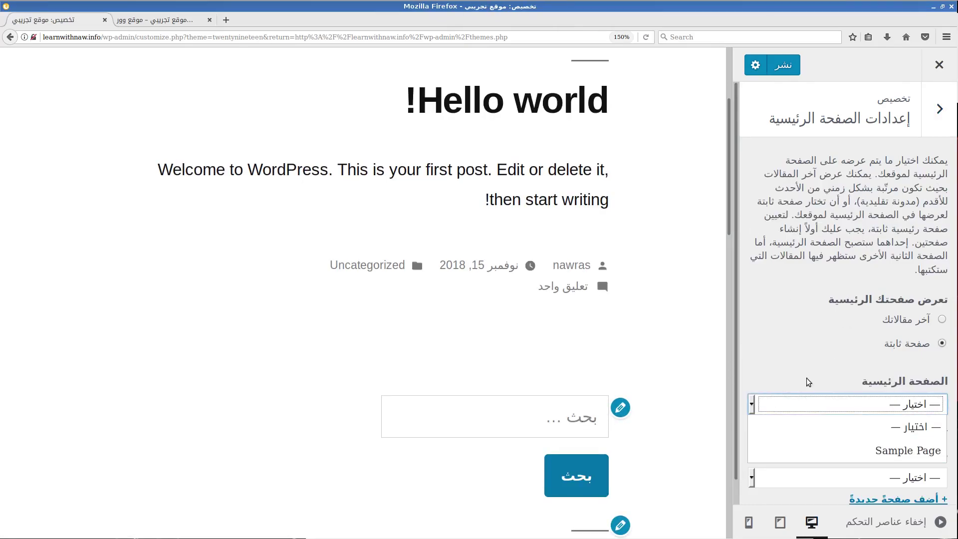
pyautogui.click(815, 449)
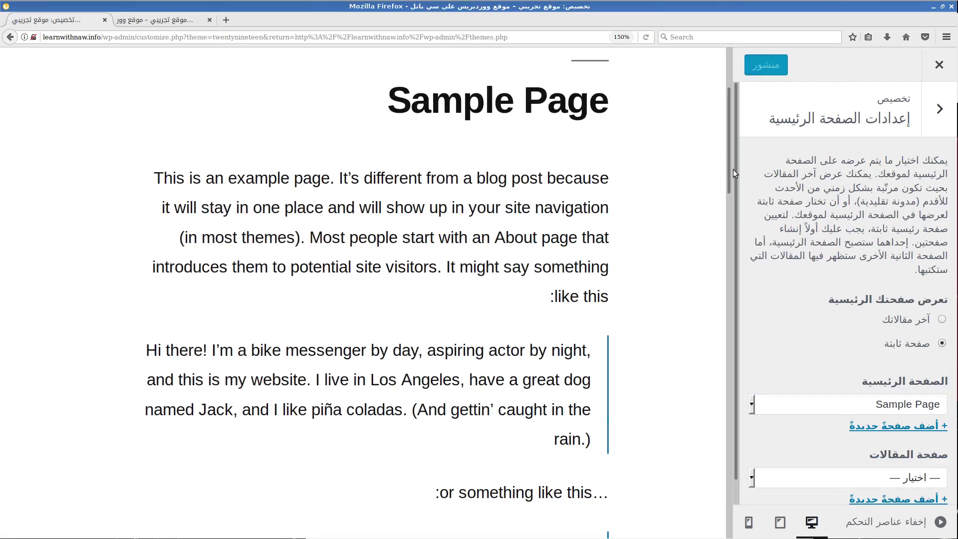
# Step: Reload the live site in the other browser tab and look over its homepage down to the footer
pyautogui.click(190, 21)
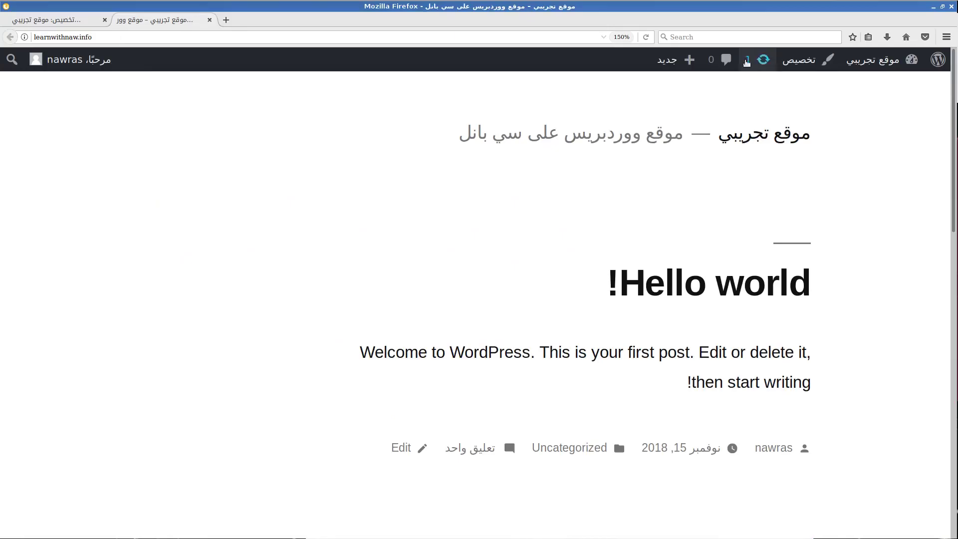
pyautogui.click(646, 37)
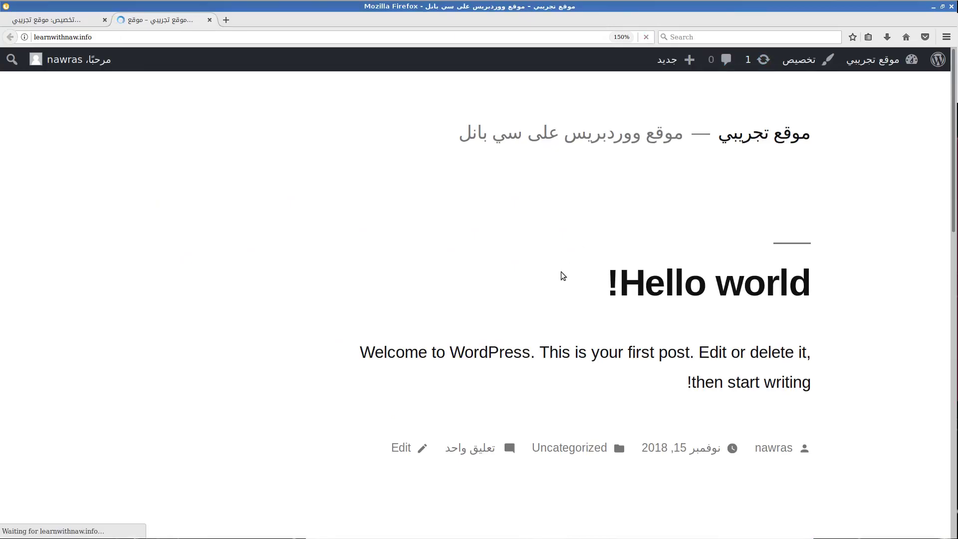
pyautogui.scroll(-15, 561, 271)
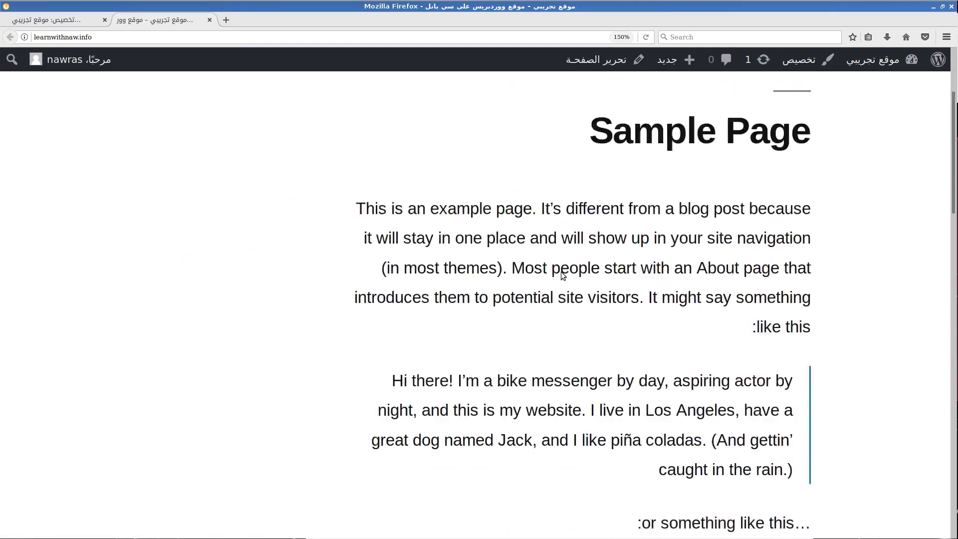
pyautogui.scroll(10, 560, 271)
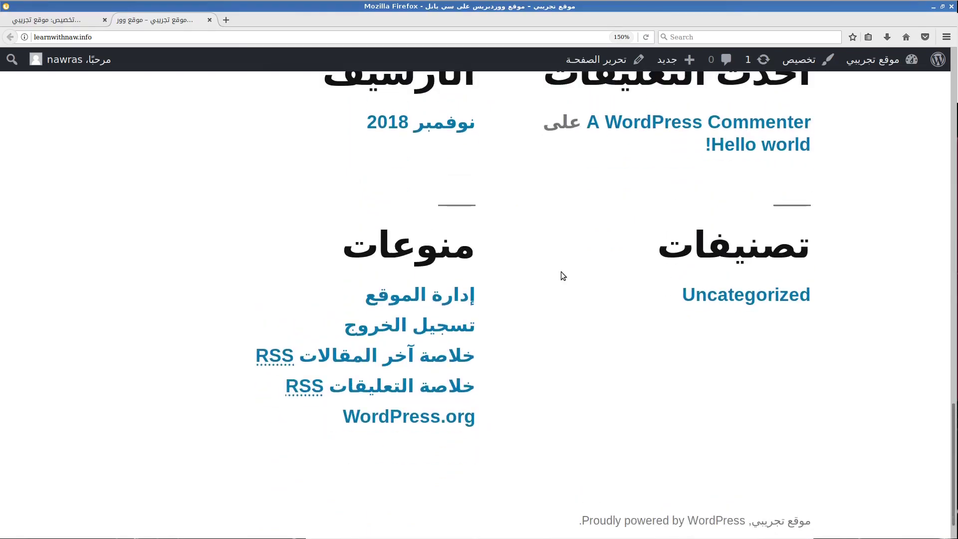
pyautogui.scroll(5, 562, 275)
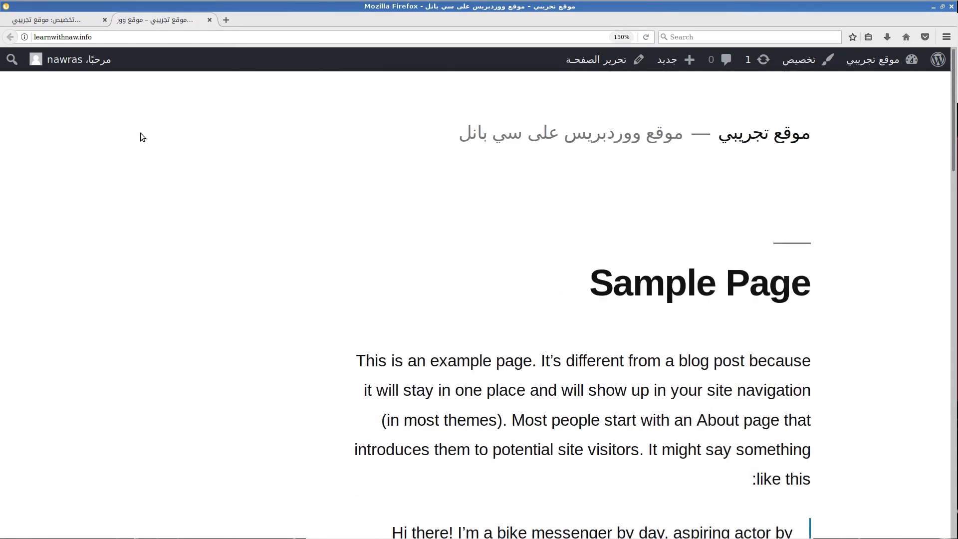
# Step: Go back to the customizer and close it, reopen it from the themes page, and close it again
pyautogui.click(64, 21)
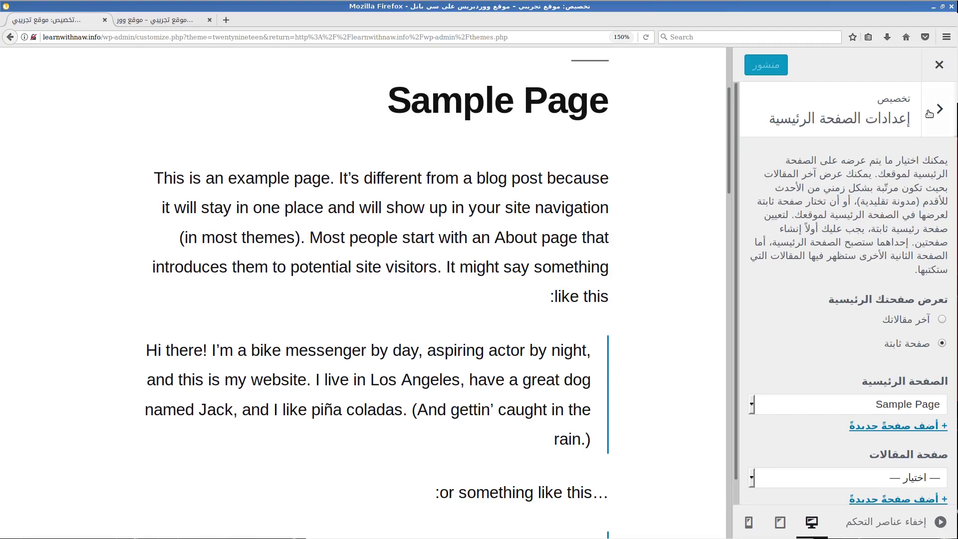
pyautogui.click(930, 64)
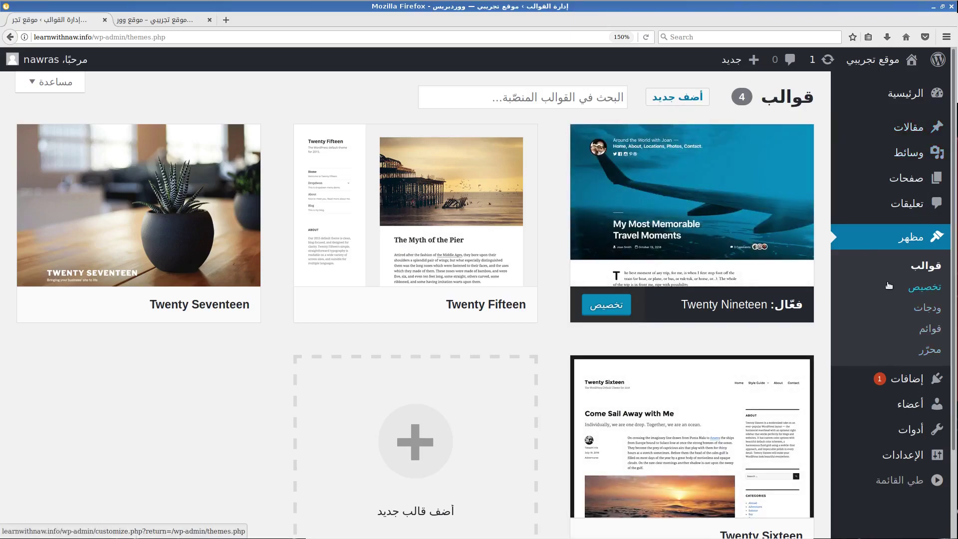
pyautogui.click(913, 287)
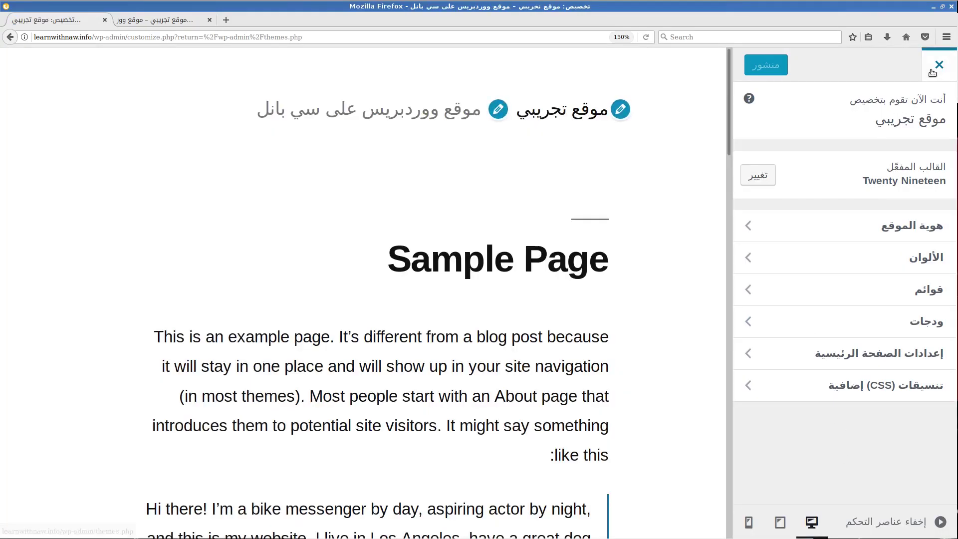
pyautogui.click(931, 72)
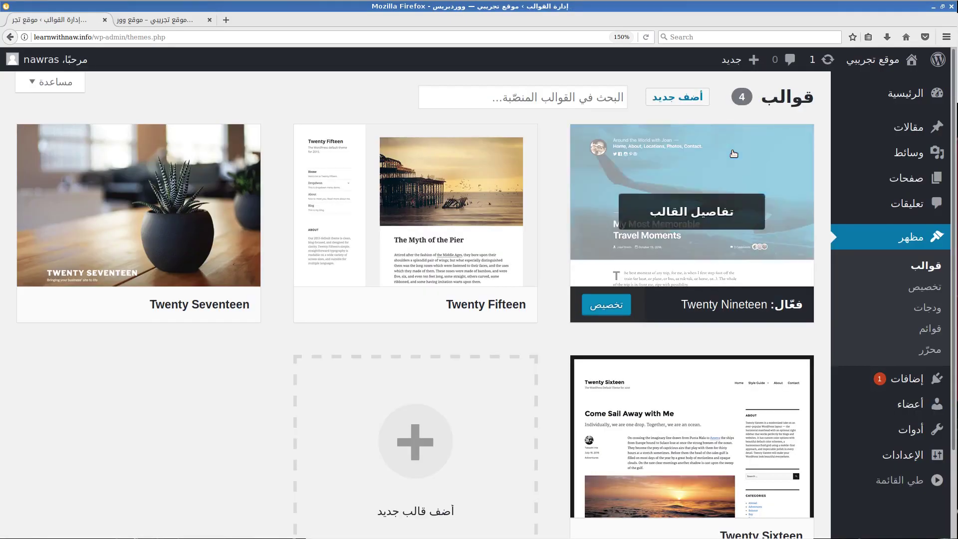
# Step: Open the "Hello world!" post for editing from the list of all posts
pyautogui.moveTo(856, 125)
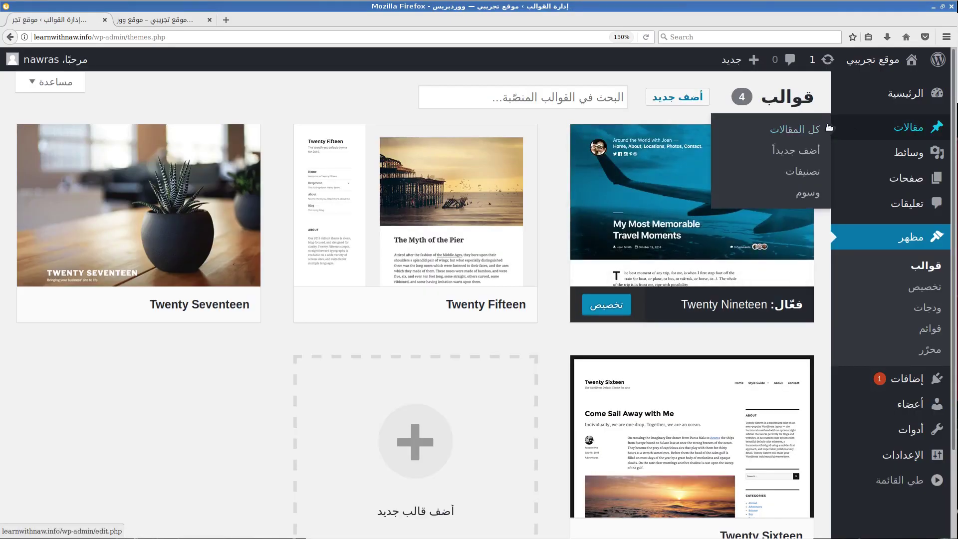
pyautogui.click(791, 136)
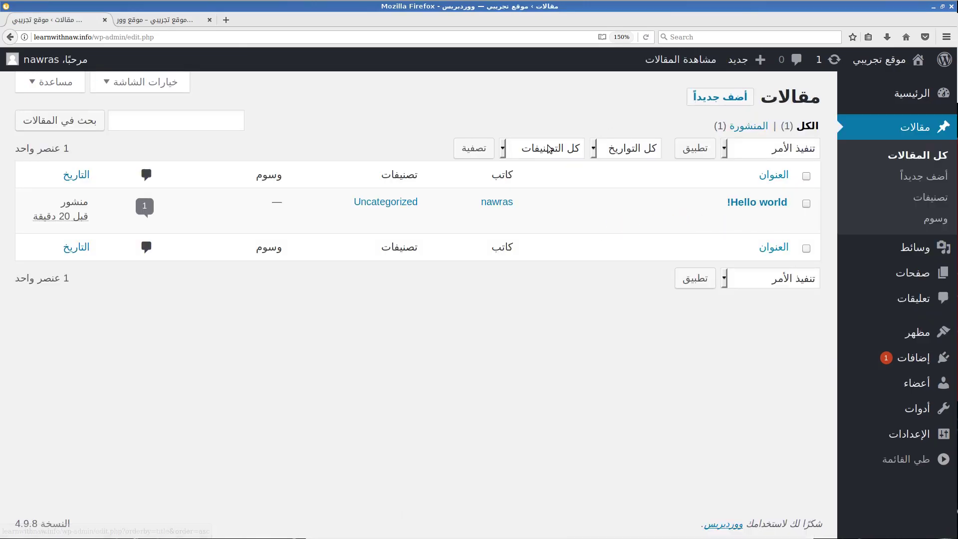
pyautogui.moveTo(651, 193)
pyautogui.click(773, 221)
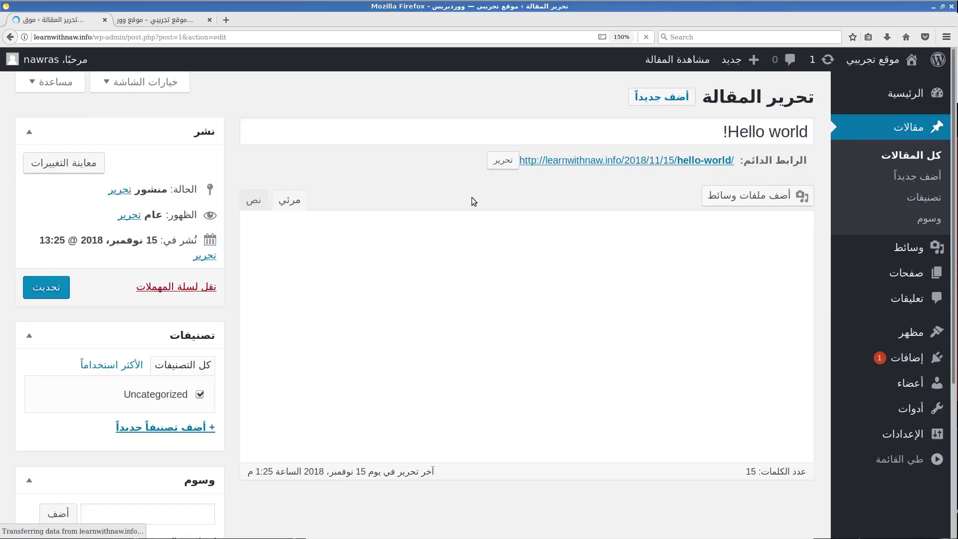
# Step: Replace the post's title with "مرحبا بكم"
pyautogui.click(700, 130)
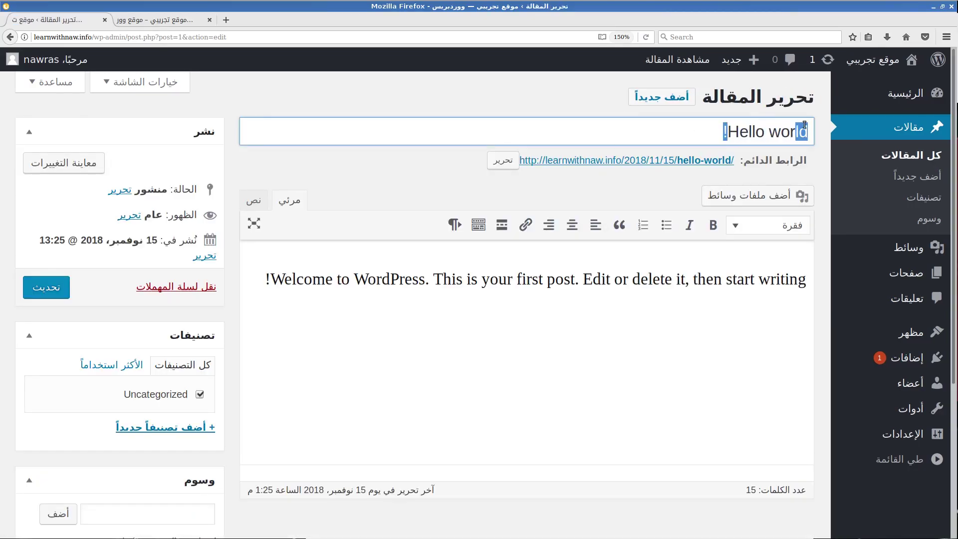
pyautogui.hotkey('ctrl', 'a')
pyautogui.press('BackSpace')
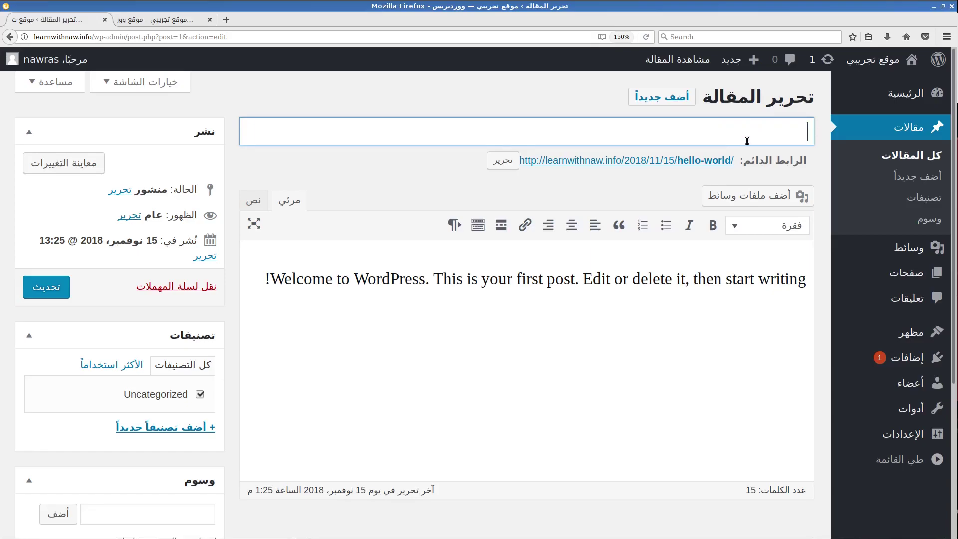
pyautogui.write('مرحبا بكم')
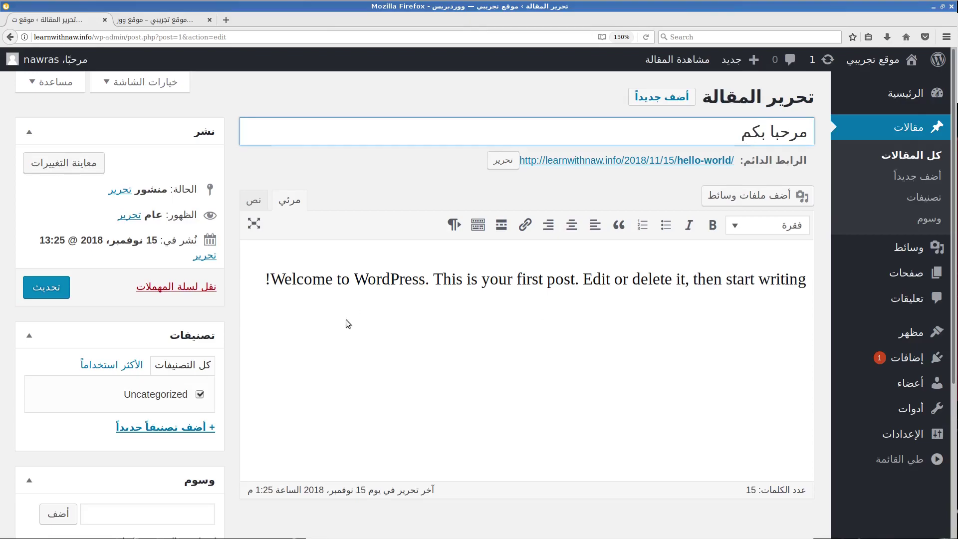
# Step: Replace the post's body text with "هذا نص المقالة"
pyautogui.moveTo(806, 279); pyautogui.dragTo(744, 275)
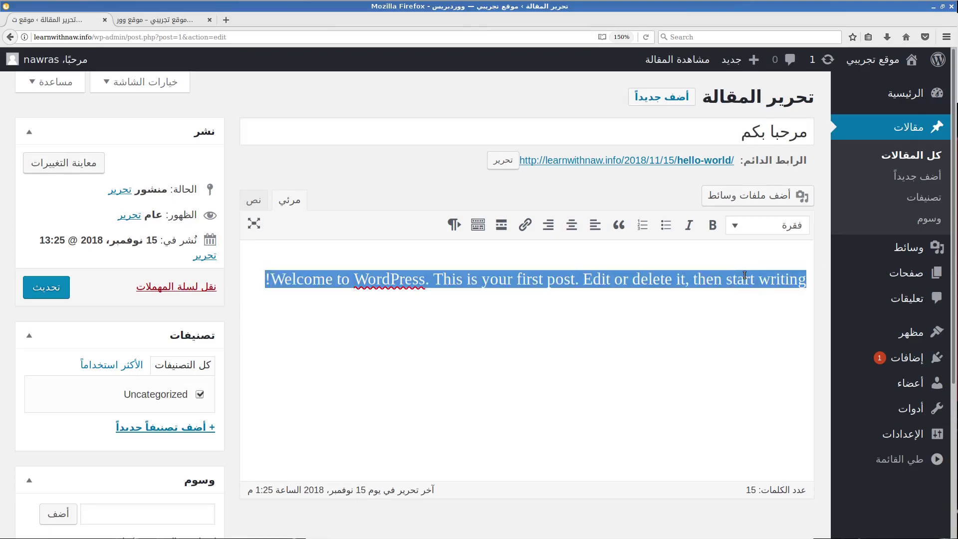
pyautogui.write('هذه')
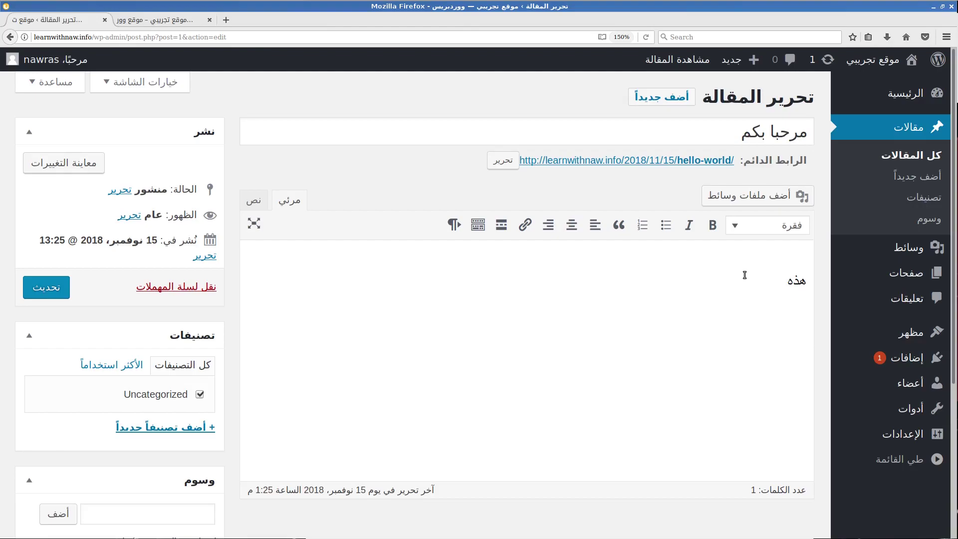
pyautogui.write(' نص المقالة')
# Step: Upload abstract.jpg from the Pictures folder and set it as the post's featured image
pyautogui.scroll(-5, 500, 183)
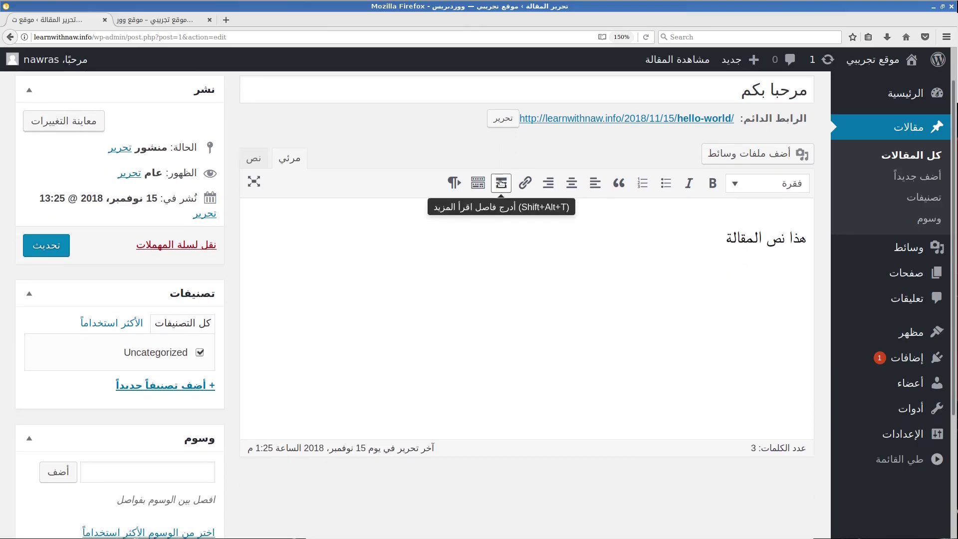
pyautogui.click(199, 449)
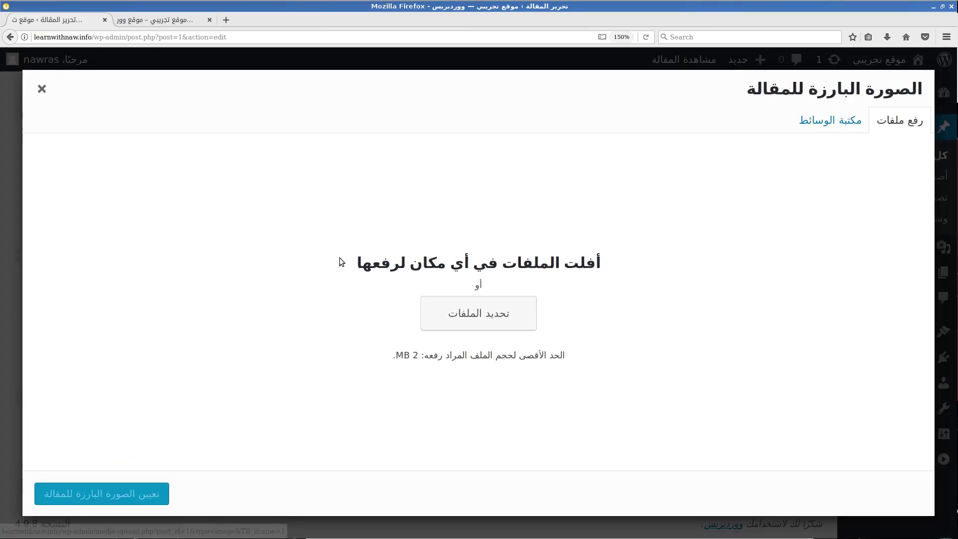
pyautogui.click(444, 318)
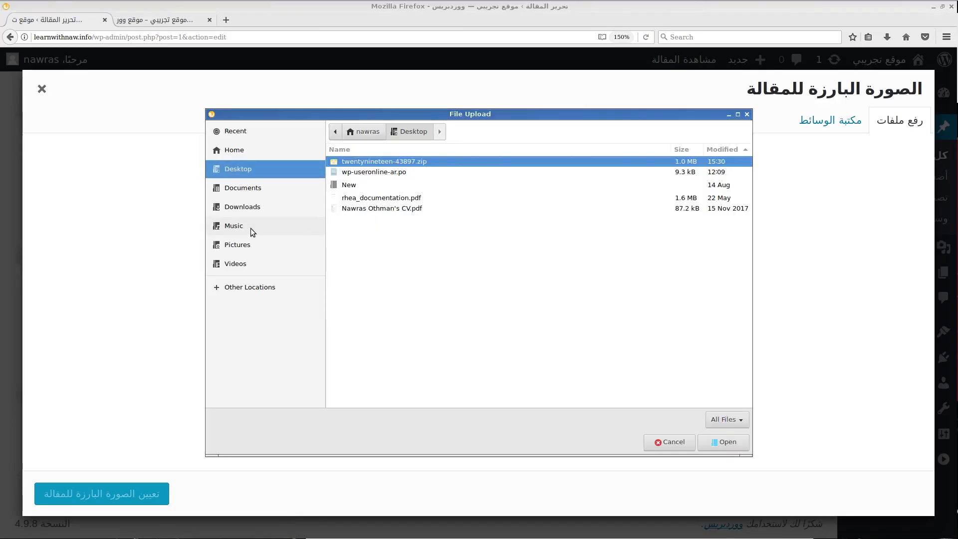
pyautogui.click(246, 245)
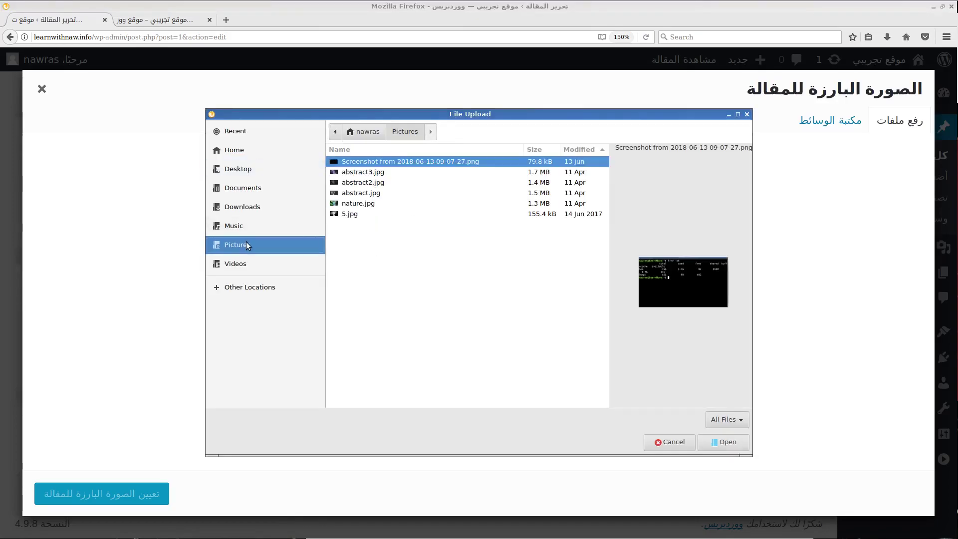
pyautogui.click(357, 182)
pyautogui.click(371, 194)
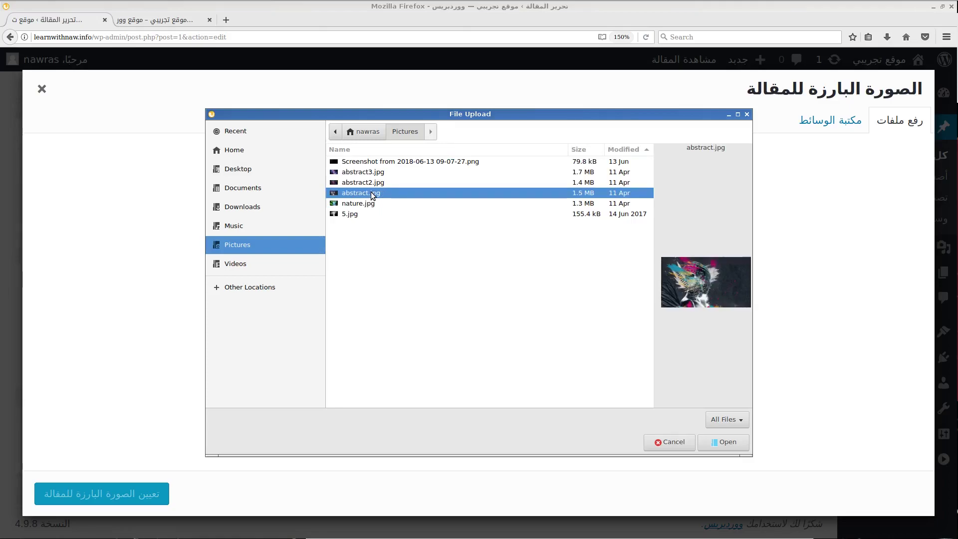
pyautogui.click(724, 442)
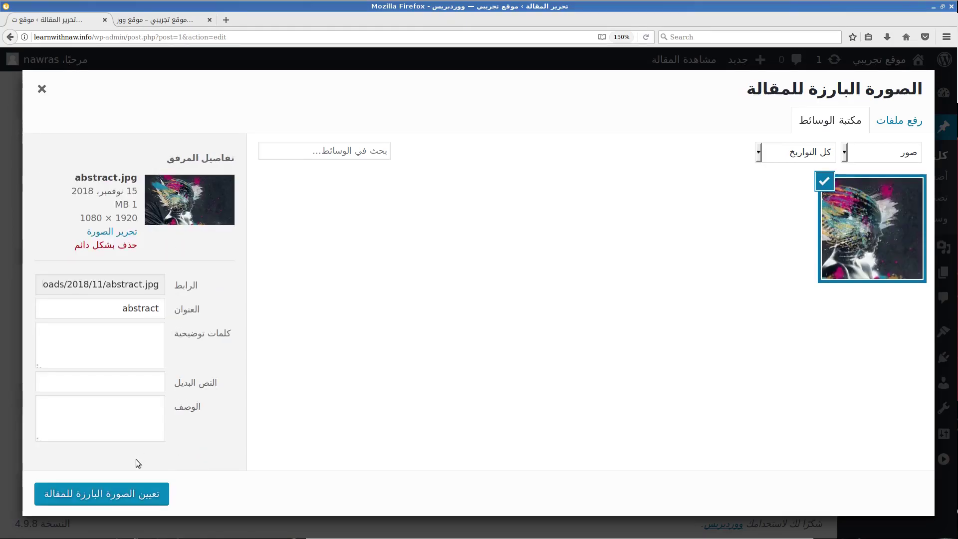
pyautogui.click(123, 498)
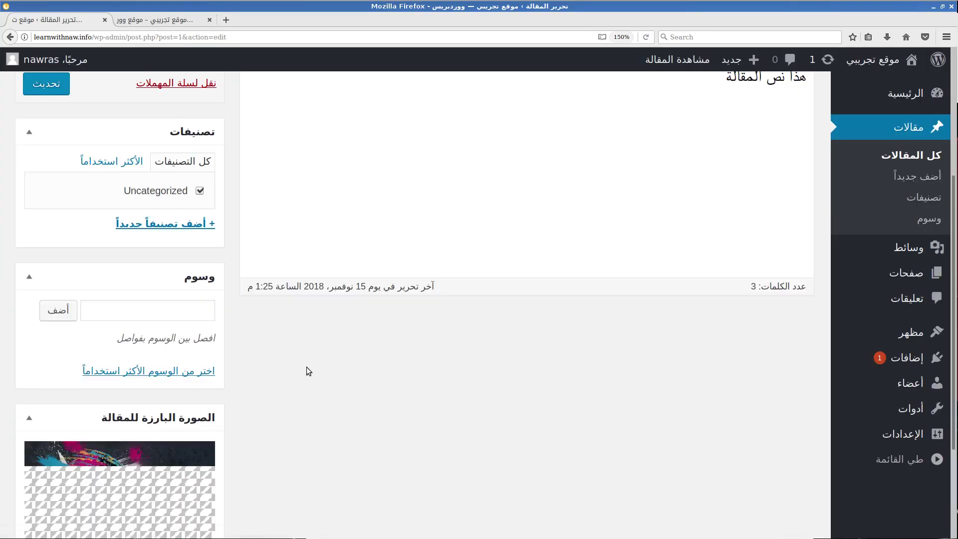
# Step: Enter "مقالة جديدة" as a tag for the post
pyautogui.scroll(-5, 306, 367)
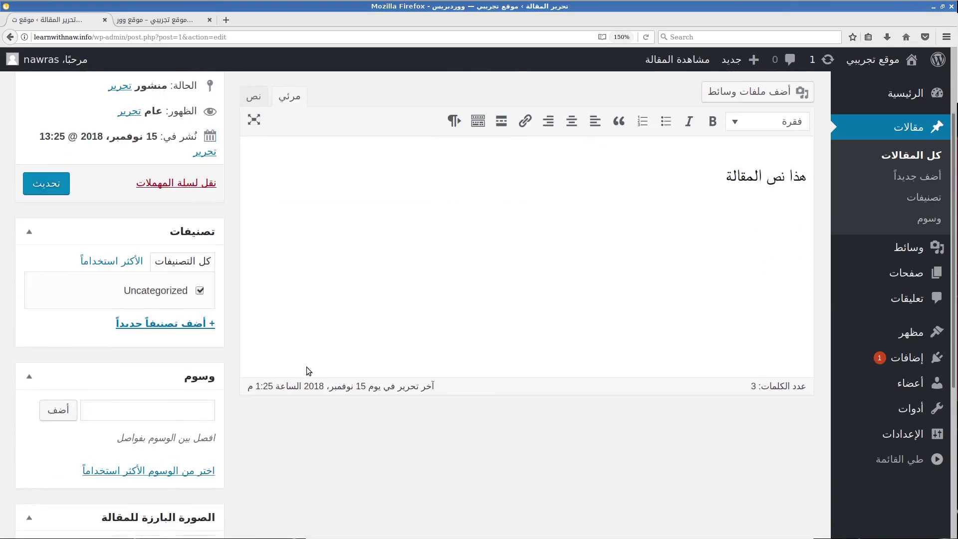
pyautogui.click(192, 302)
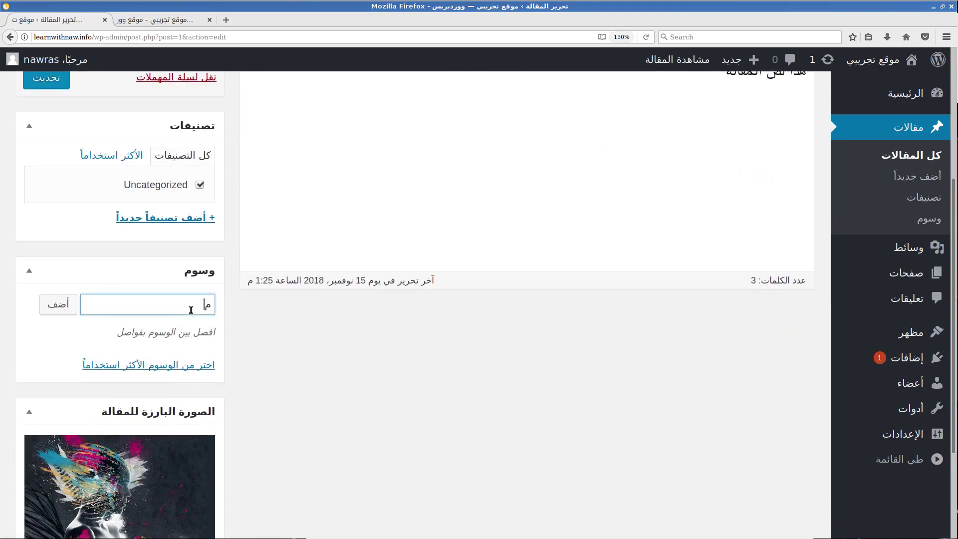
pyautogui.write('مقالة جديدة')
# Step: Update the post and open it on the live site
pyautogui.click(56, 88)
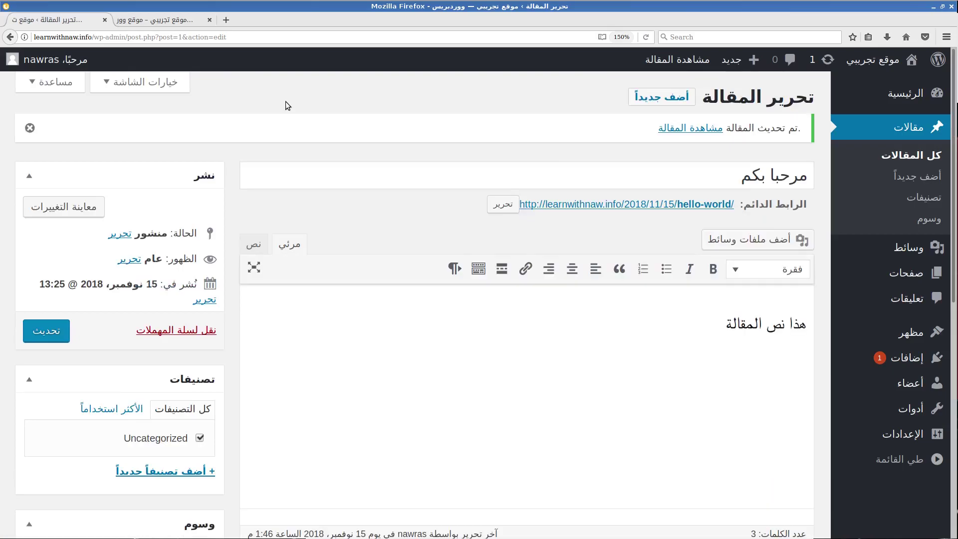
pyautogui.click(690, 128)
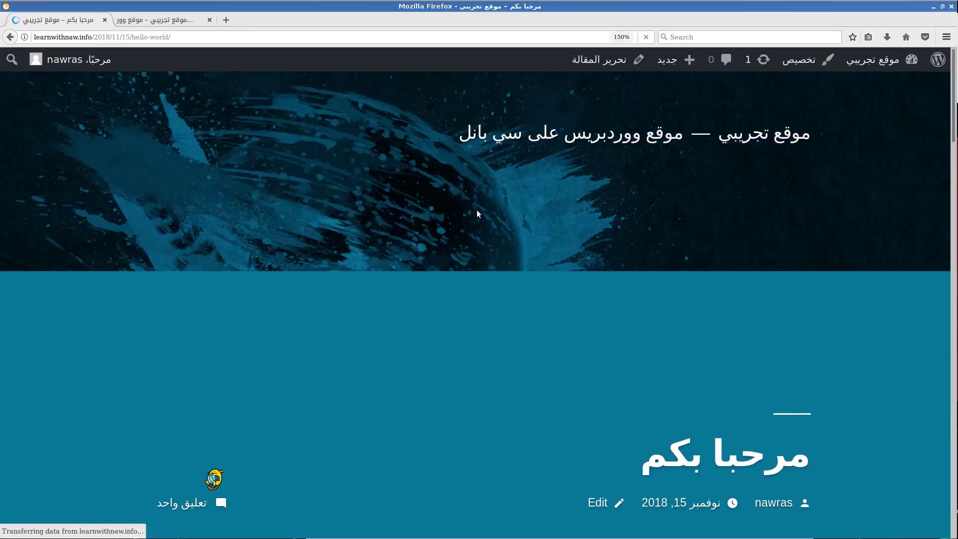
# Step: Check the featured image header, body text and tag of the published post on the live site
pyautogui.scroll(-10, 502, 270)
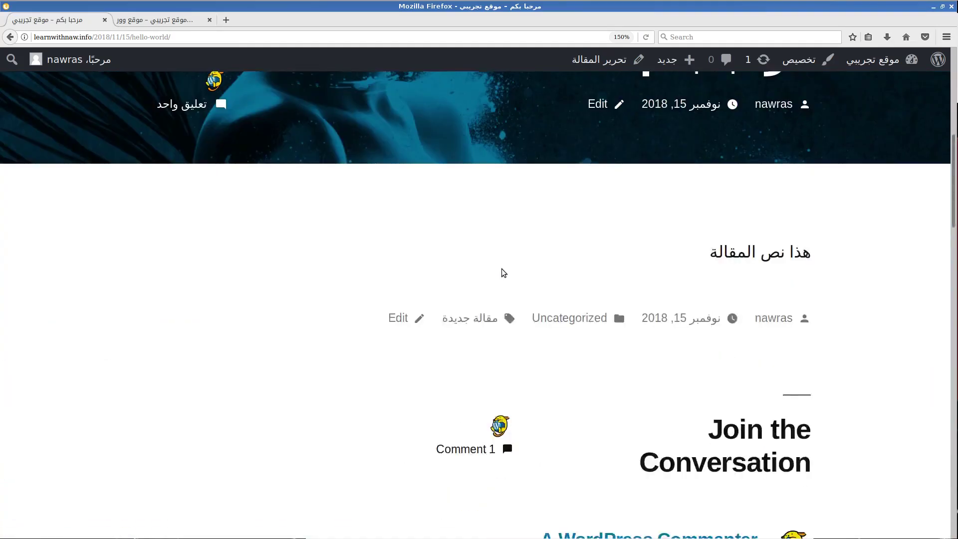
pyautogui.scroll(10, 503, 272)
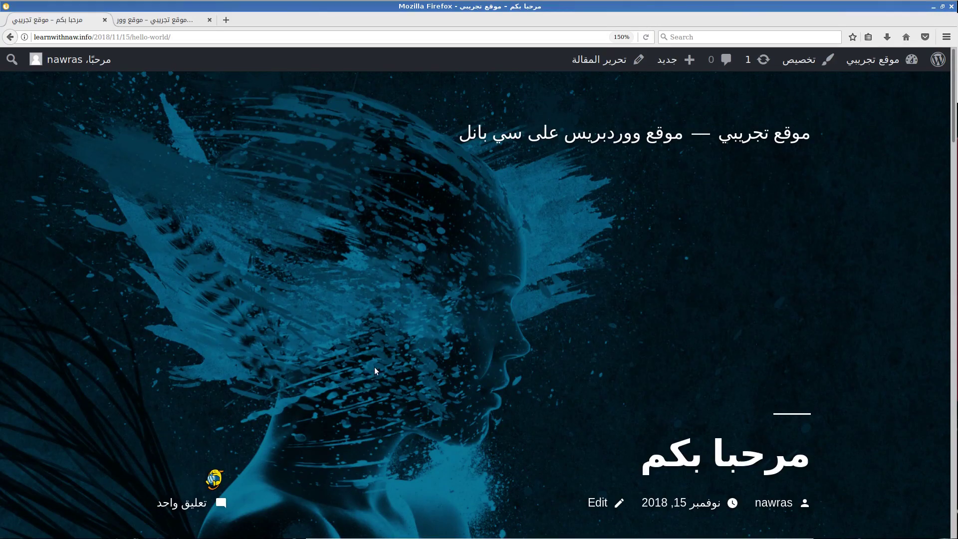
pyautogui.scroll(-8, 376, 371)
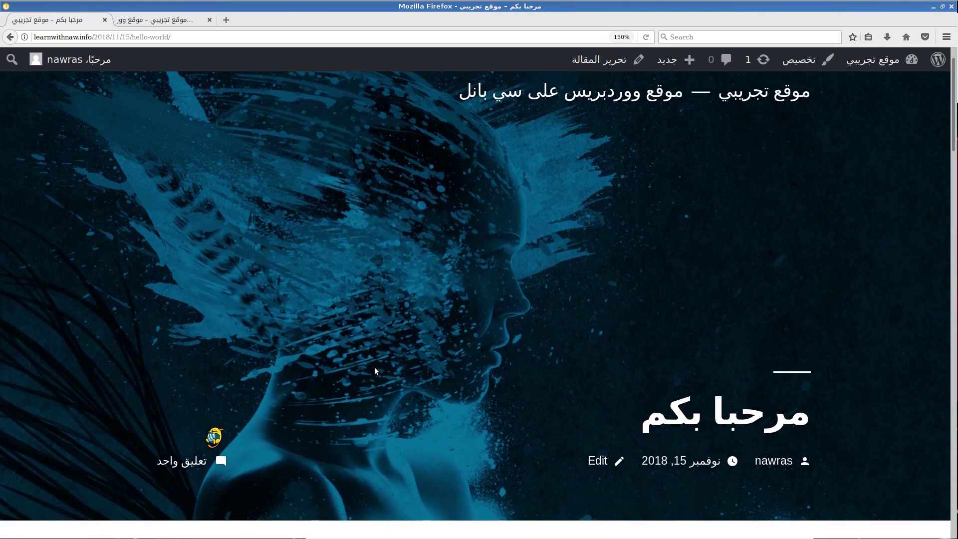
pyautogui.scroll(-3, 374, 367)
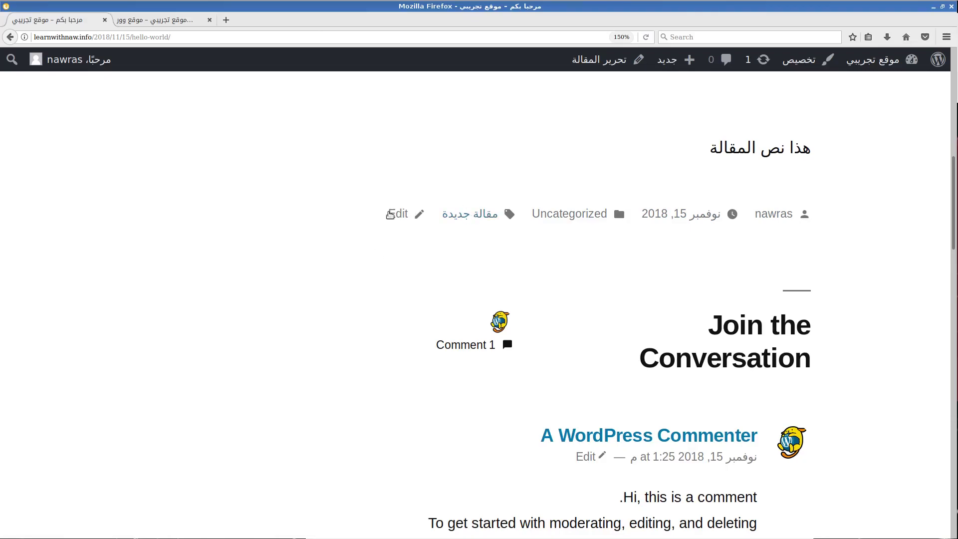
# Step: Look through the live post's comments section, comment form and footer widgets, and return to its header
pyautogui.scroll(-8, 436, 218)
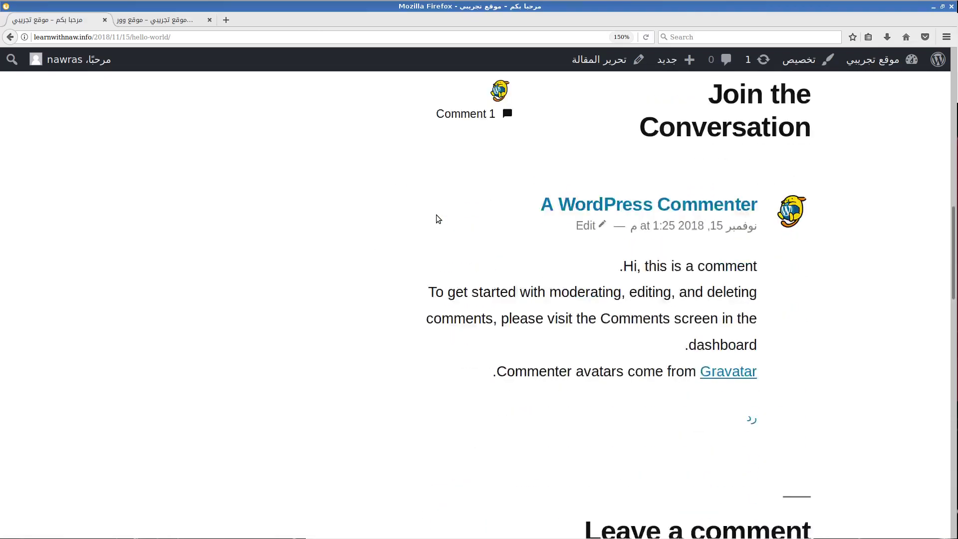
pyautogui.scroll(1, 437, 215)
pyautogui.scroll(4, 437, 215)
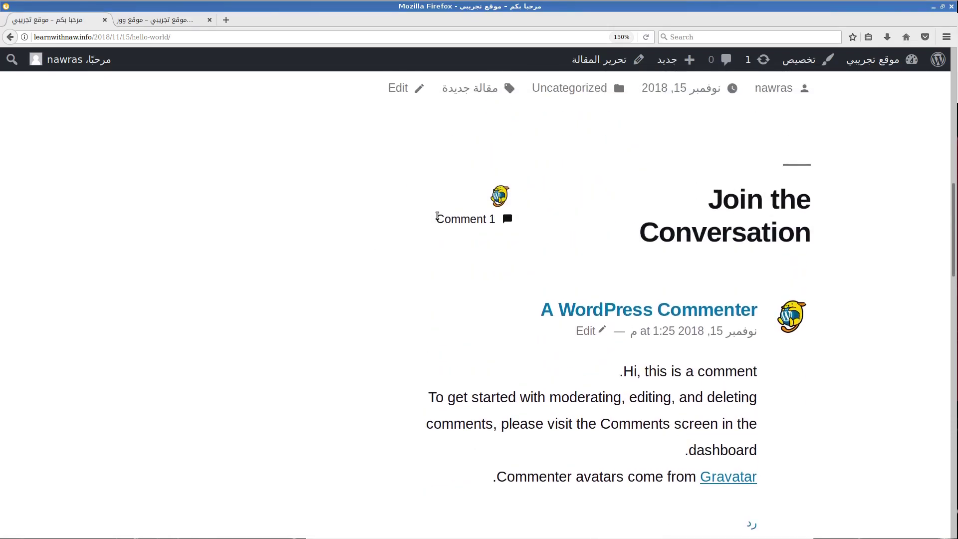
pyautogui.moveTo(647, 199); pyautogui.dragTo(667, 250)
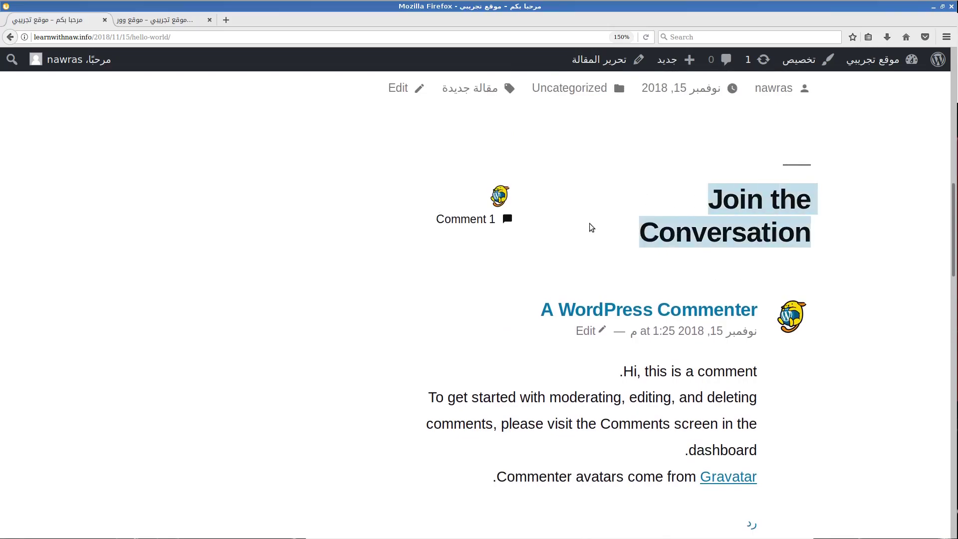
pyautogui.scroll(-1, 651, 319)
pyautogui.scroll(-10, 650, 319)
pyautogui.click(631, 349)
pyautogui.click(550, 498)
pyautogui.scroll(-12, 551, 498)
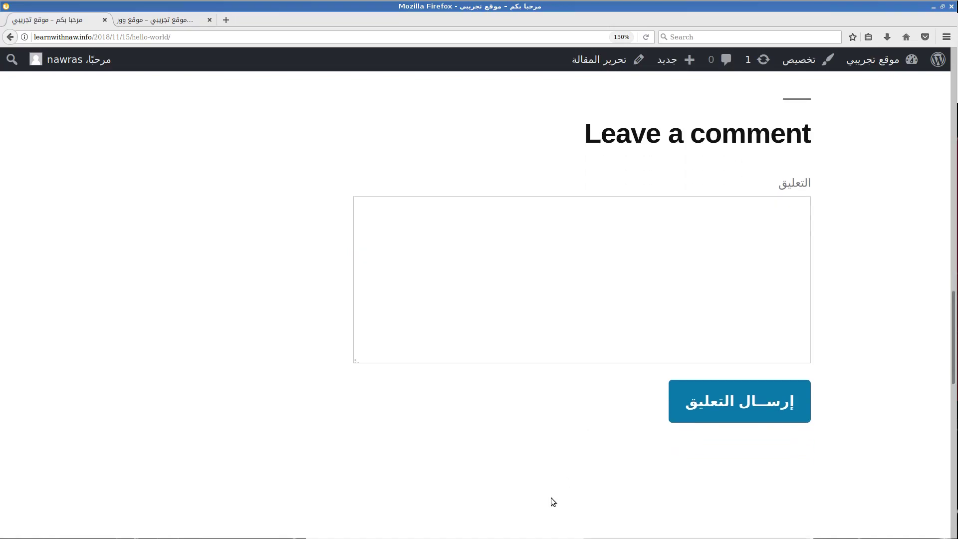
pyautogui.scroll(-5, 551, 500)
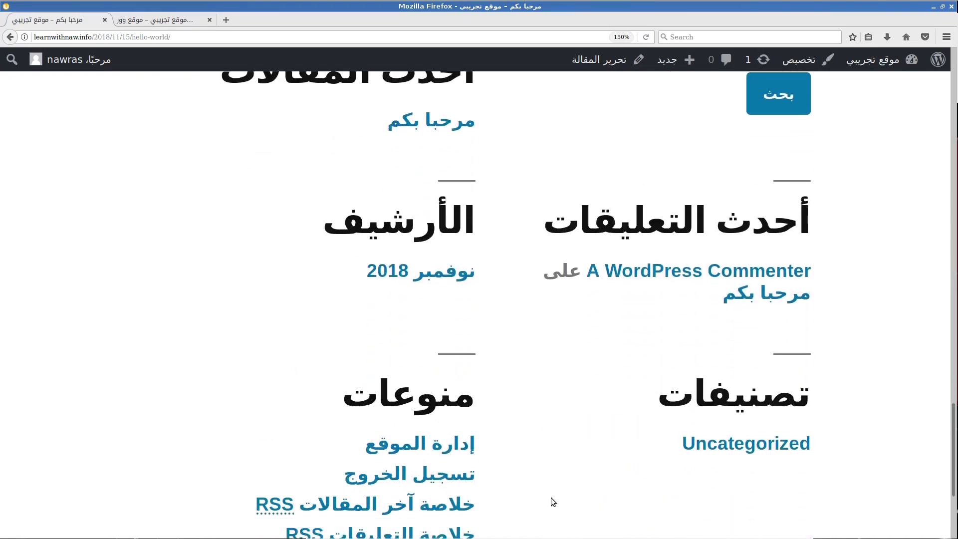
pyautogui.scroll(20, 550, 498)
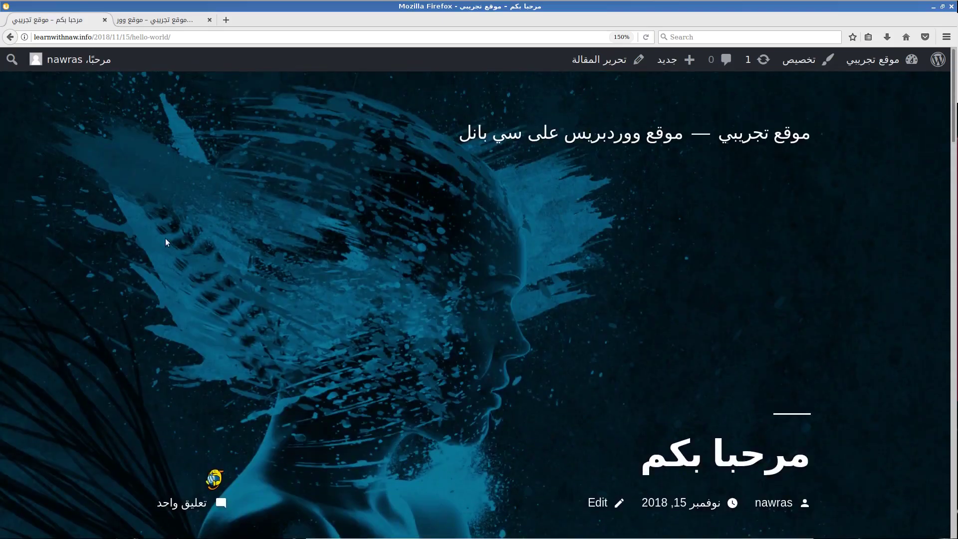
pyautogui.scroll(-2, 277, 425)
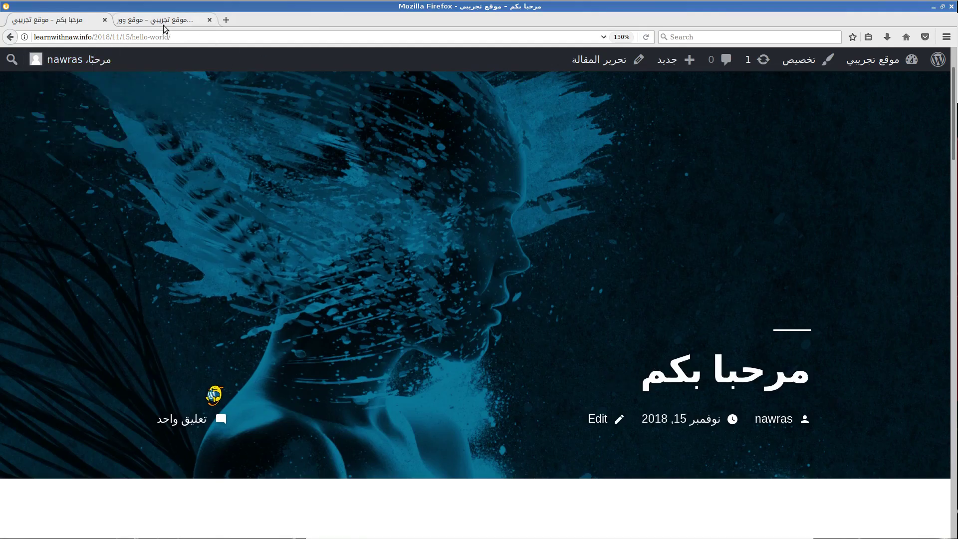
# Step: Go back to the post editor, search the web for "مولد النص العربي" in a new tab and open the colorslab.net/textgator result
pyautogui.click(9, 37)
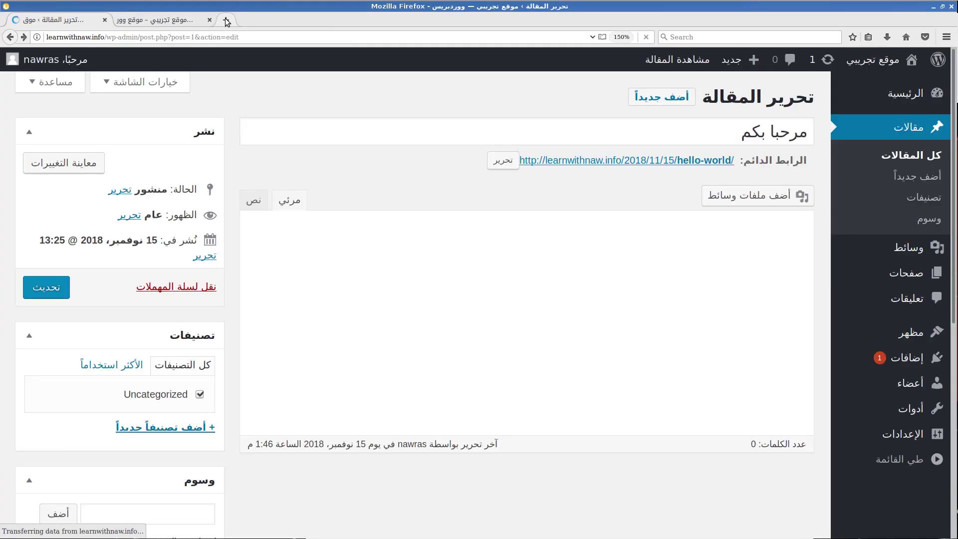
pyautogui.click(227, 20)
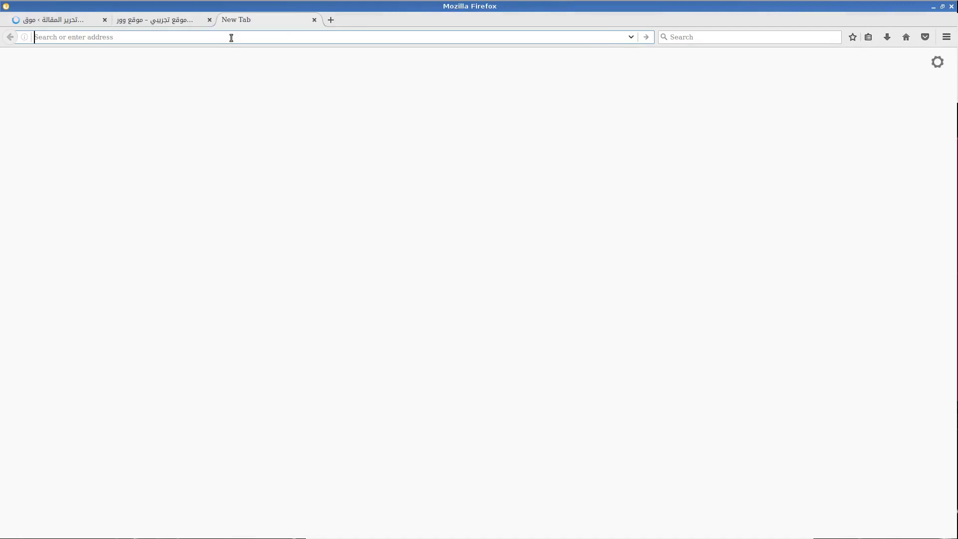
pyautogui.write('مولد ')
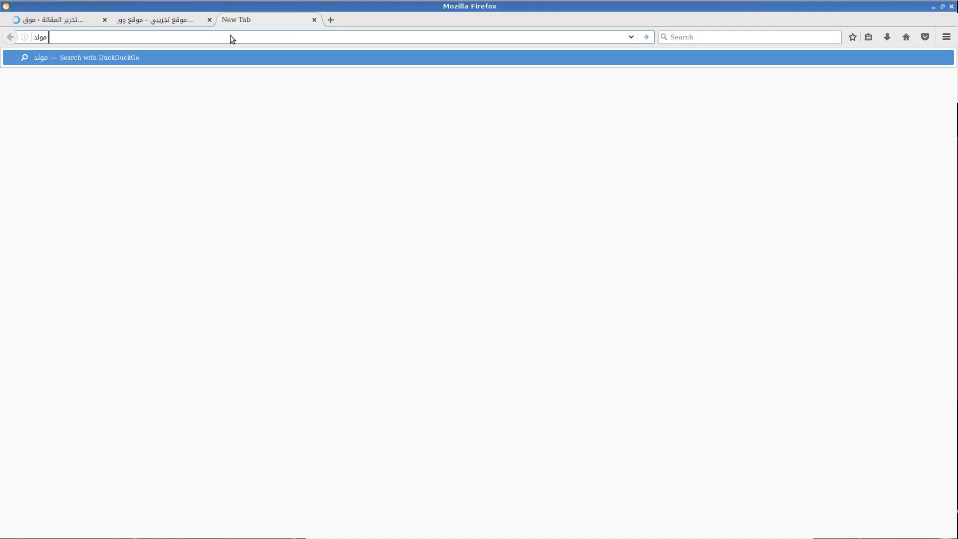
pyautogui.write(' النص ال')
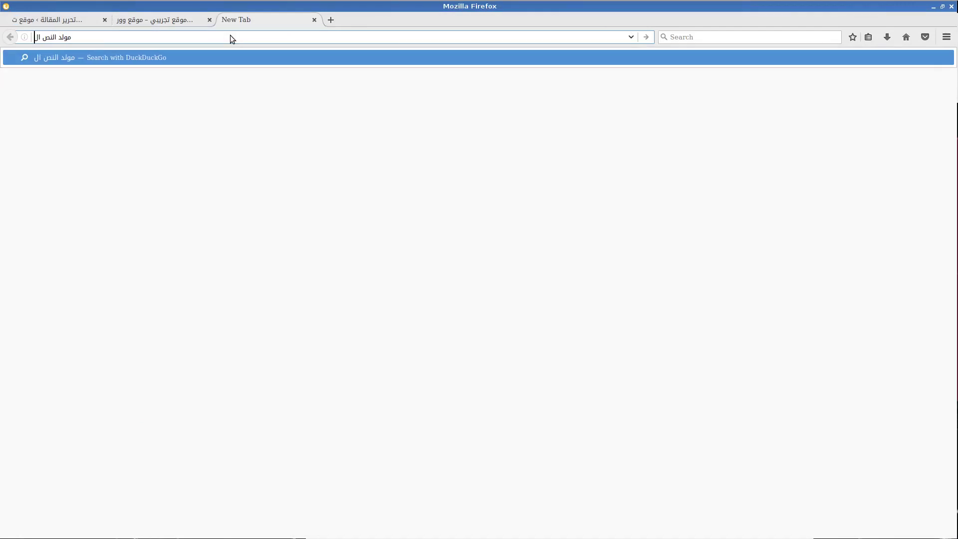
pyautogui.write('عربي')
pyautogui.press('Return')
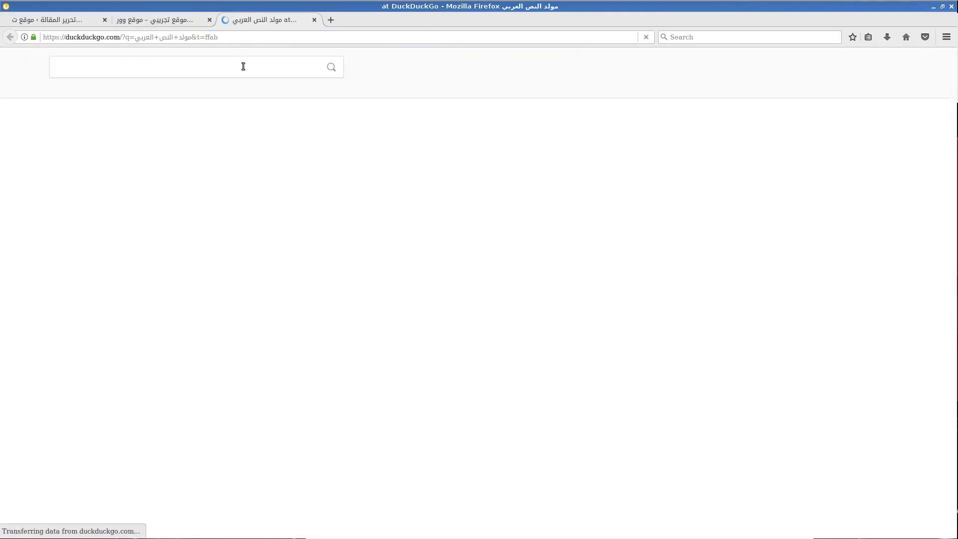
pyautogui.click(133, 141)
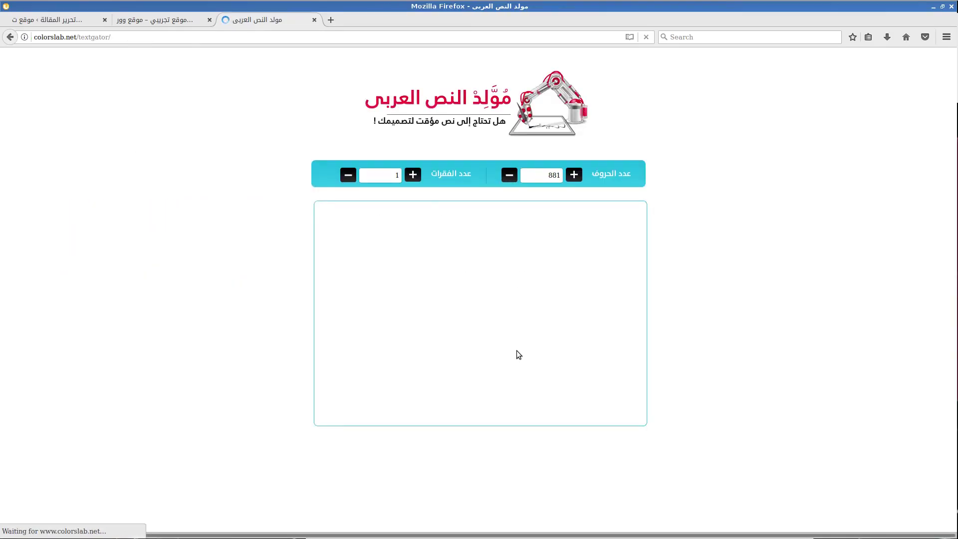
# Step: Copy the entire content of the text generator page and replace the post's body with it in the editor
pyautogui.hotkey('ctrl', 'a')
pyautogui.hotkey('ctrl', 'c')
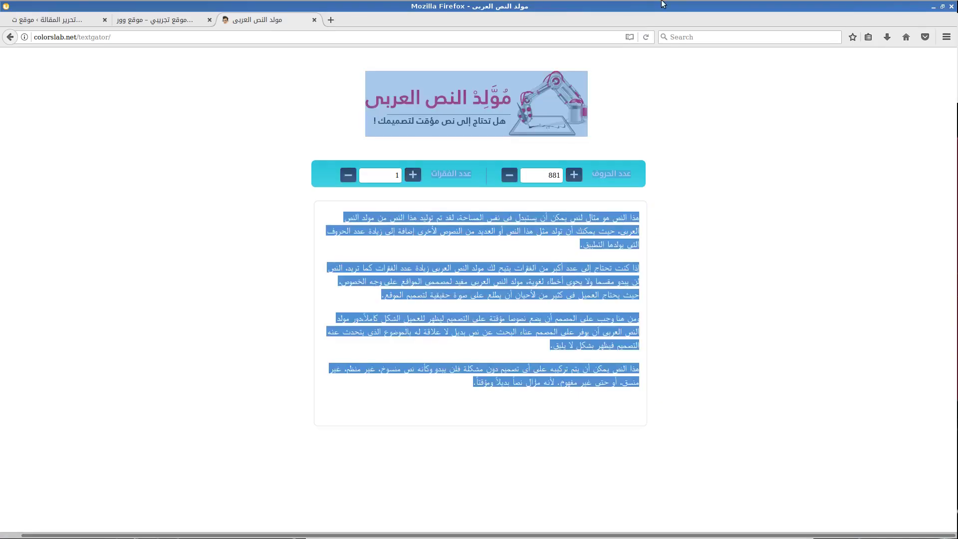
pyautogui.click(86, 21)
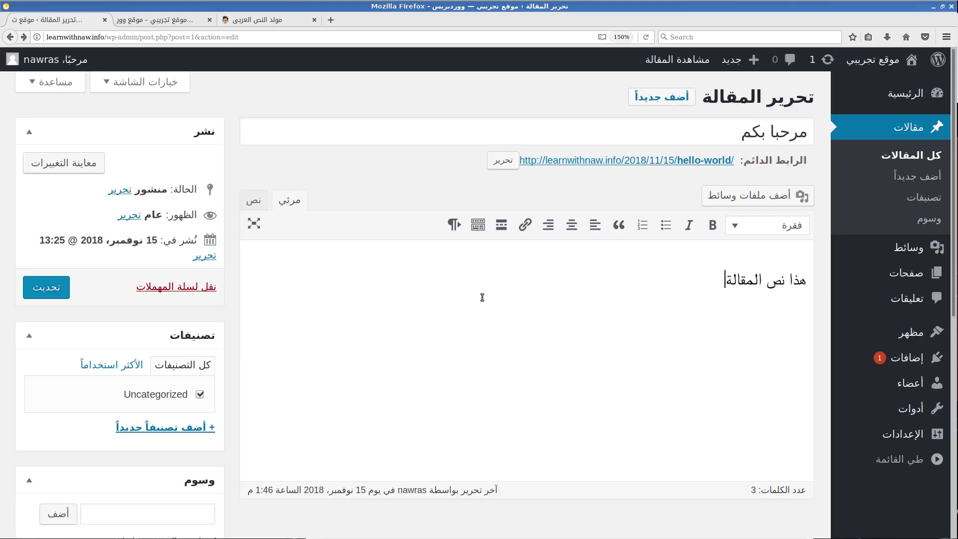
pyautogui.hotkey('ctrl', 'a')
pyautogui.hotkey('ctrl', 'v')
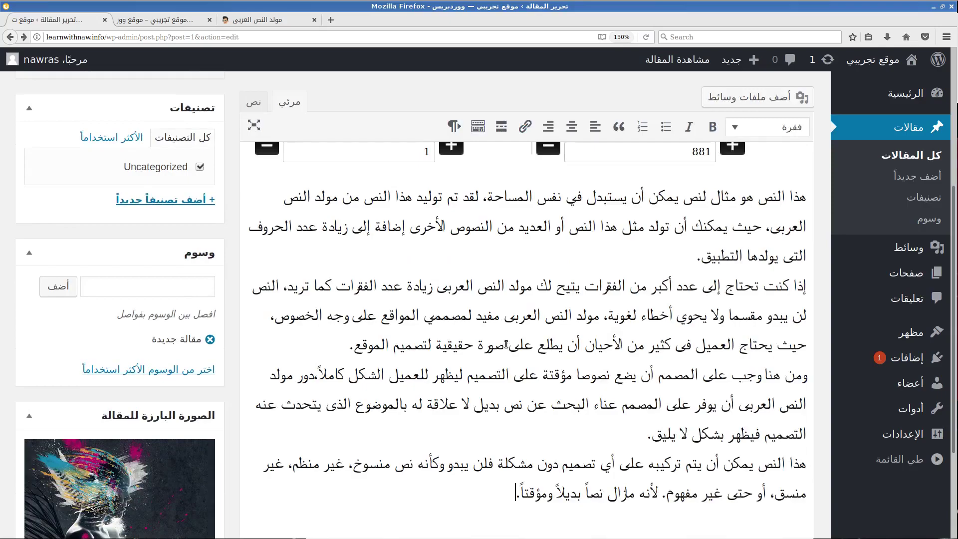
# Step: Delete the generator's logo and counter controls pasted above the first paragraph of the post
pyautogui.scroll(3, 611, 196)
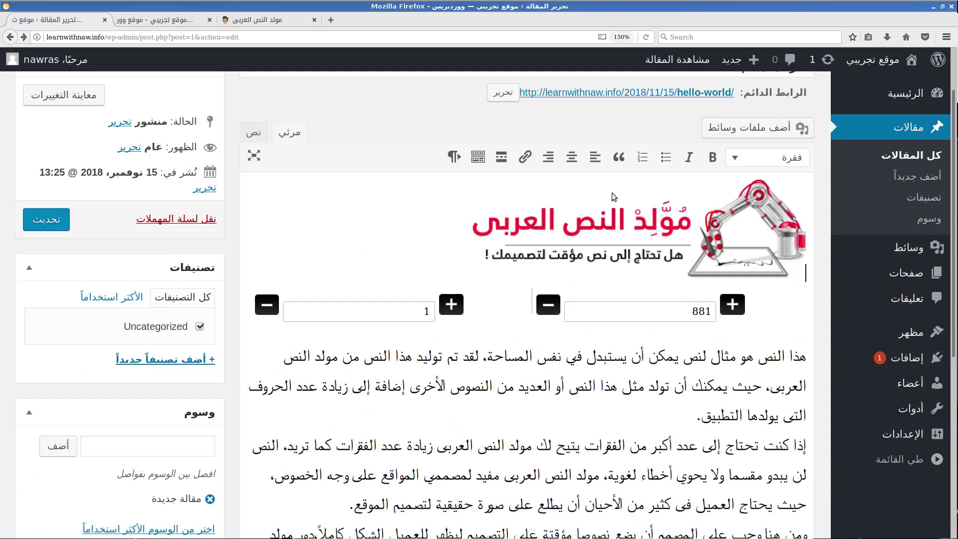
pyautogui.click(711, 181)
pyautogui.press('Delete')
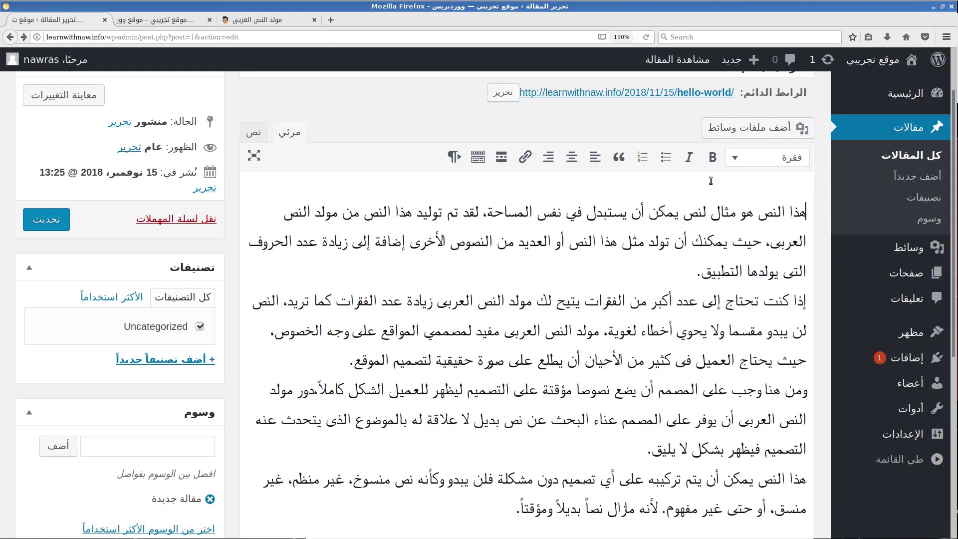
# Step: Apply blockquote formatting to the opening paragraph of the post and insert an empty line after it
pyautogui.moveTo(684, 274); pyautogui.dragTo(809, 215)
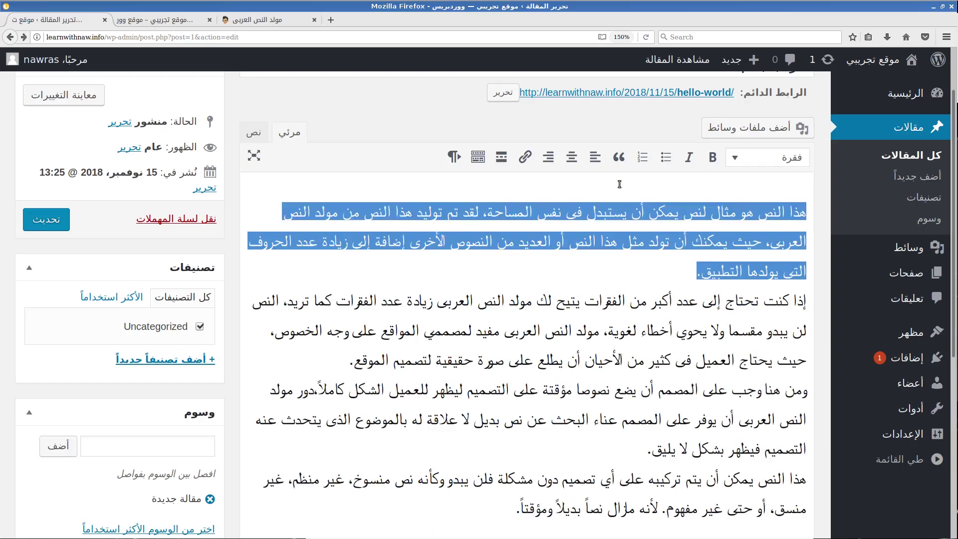
pyautogui.click(618, 157)
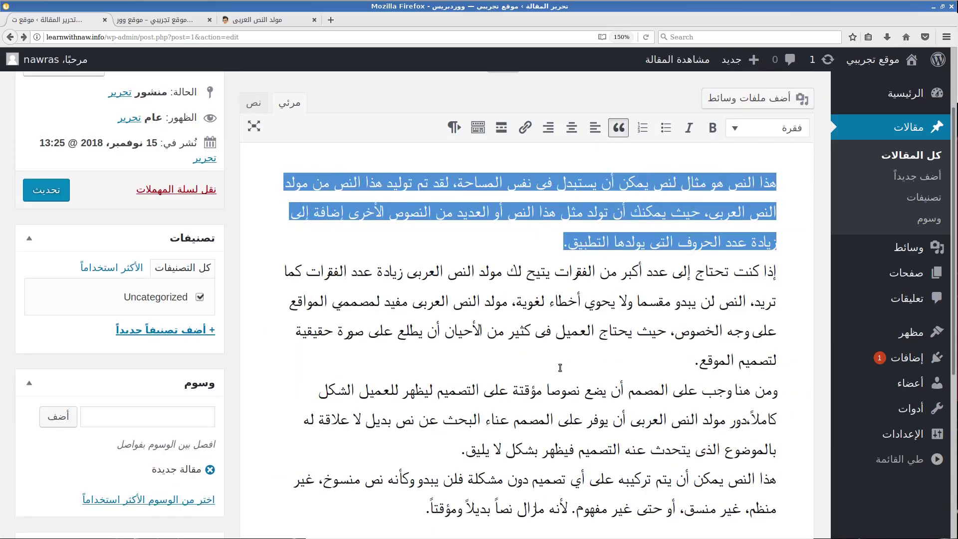
pyautogui.click(555, 303)
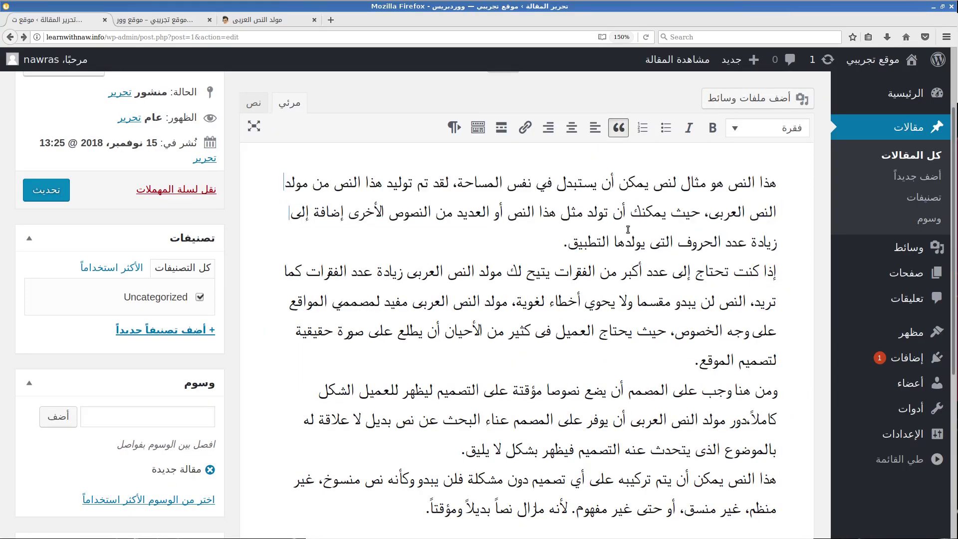
pyautogui.press('Return')
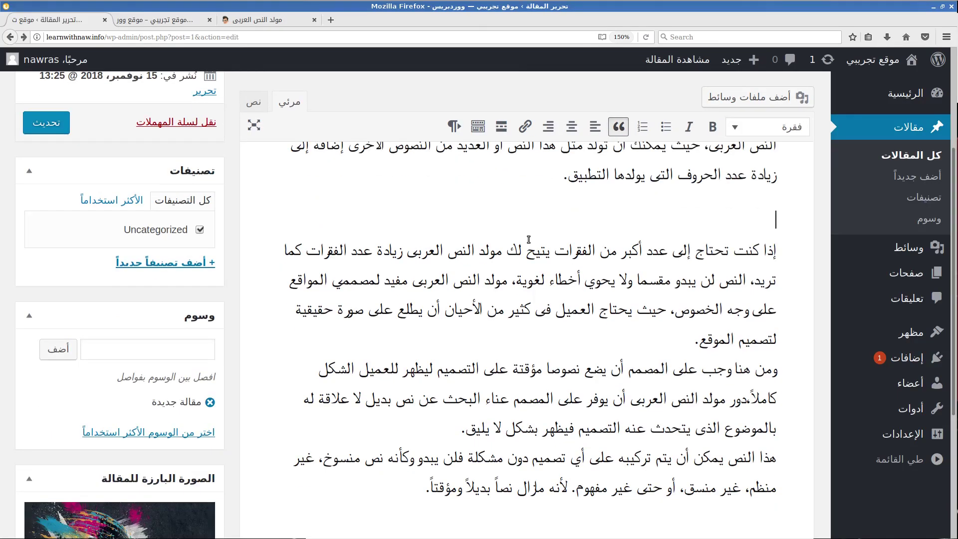
# Step: Show the editor's additional row of formatting tools, update the post and view it on the live site
pyautogui.click(477, 126)
pyautogui.click(51, 130)
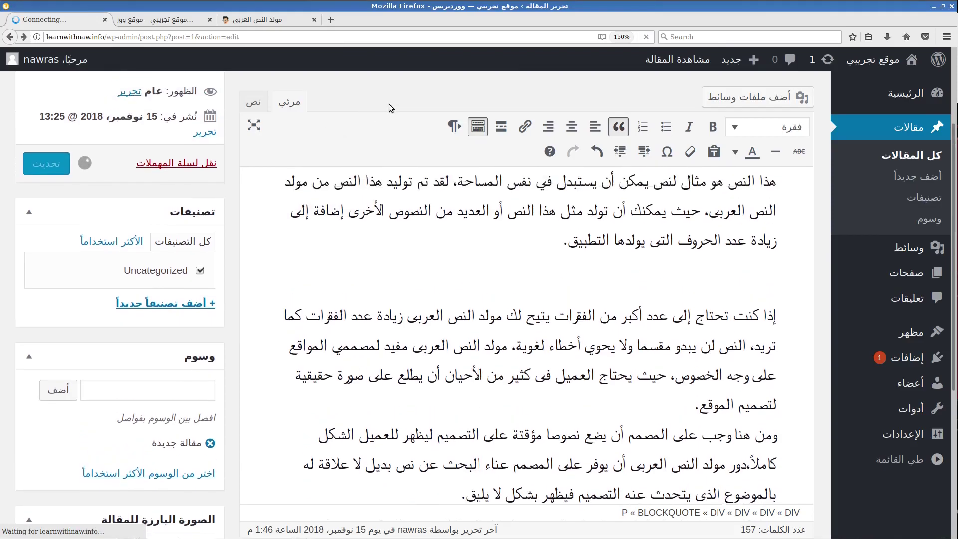
pyautogui.click(690, 128)
# Step: Examine the blockquote, comments and footer widgets on the updated live post, with the page zoomed out to 50%
pyautogui.scroll(-10, 380, 222)
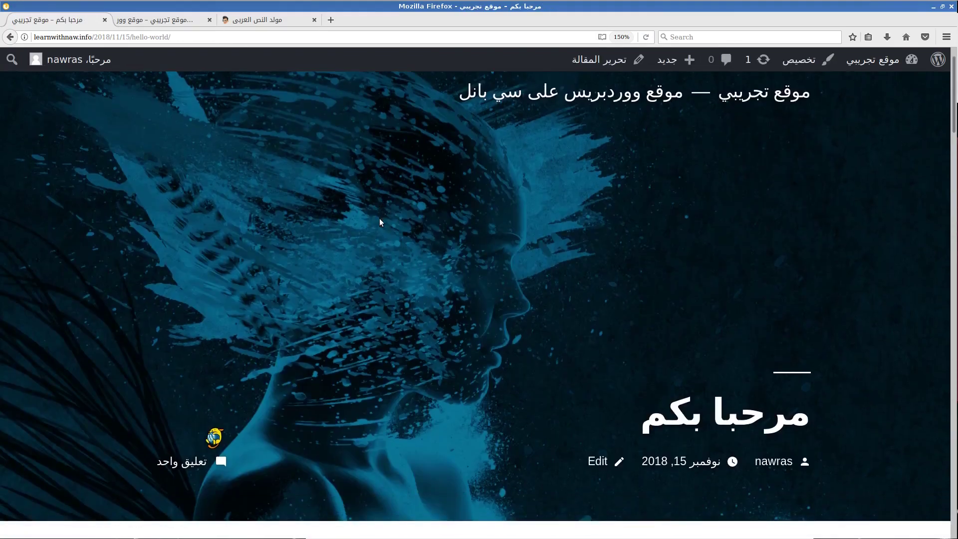
pyautogui.scroll(-8, 380, 219)
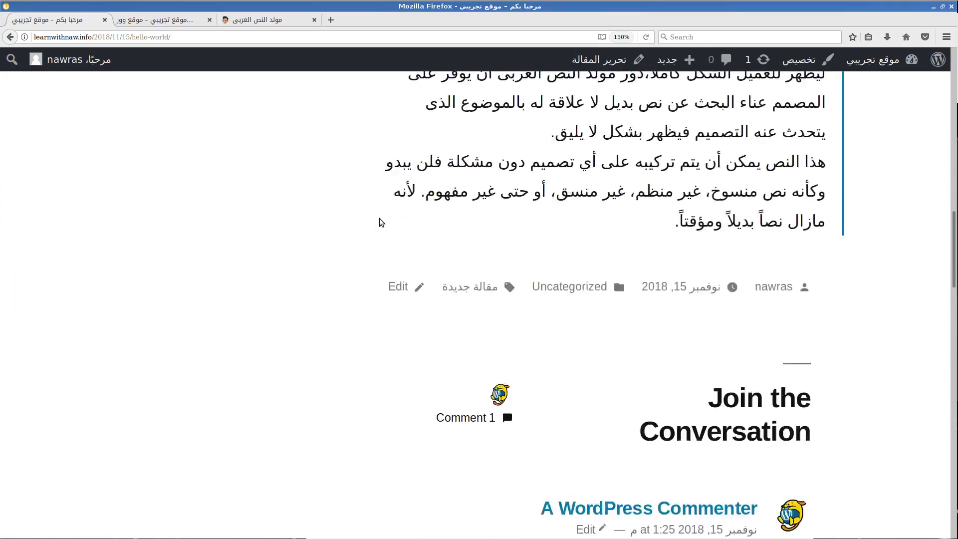
pyautogui.scroll(10, 380, 219)
pyautogui.scroll(1, 379, 222)
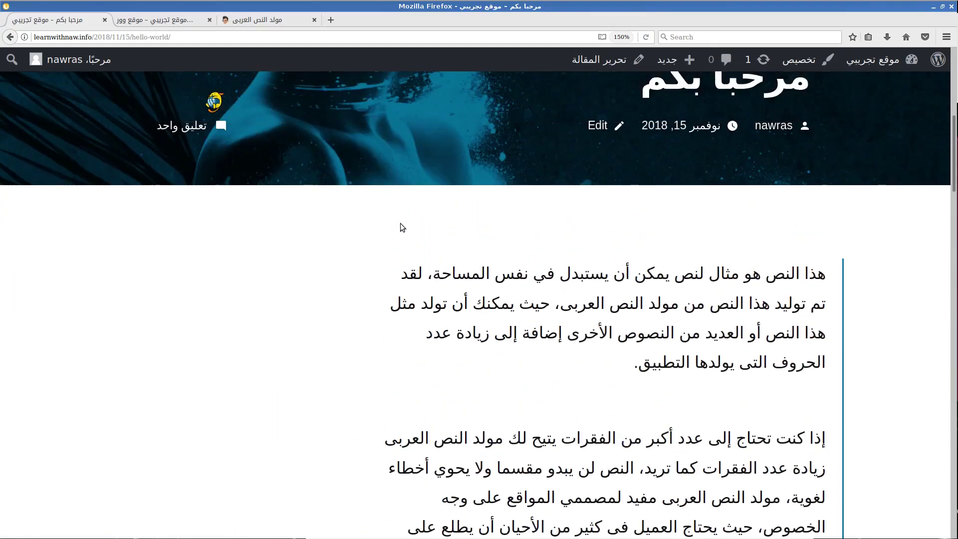
pyautogui.moveTo(765, 273); pyautogui.dragTo(633, 432)
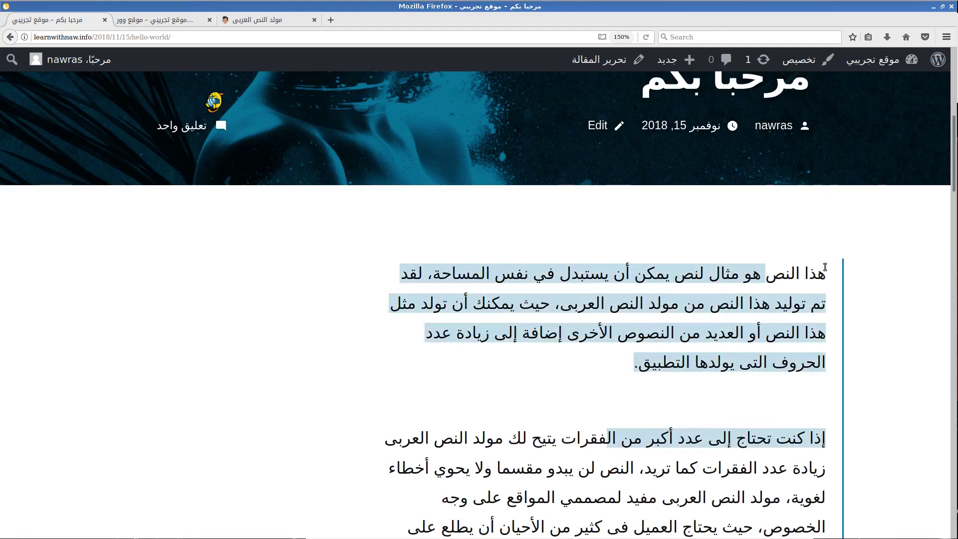
pyautogui.scroll(-8, 860, 325)
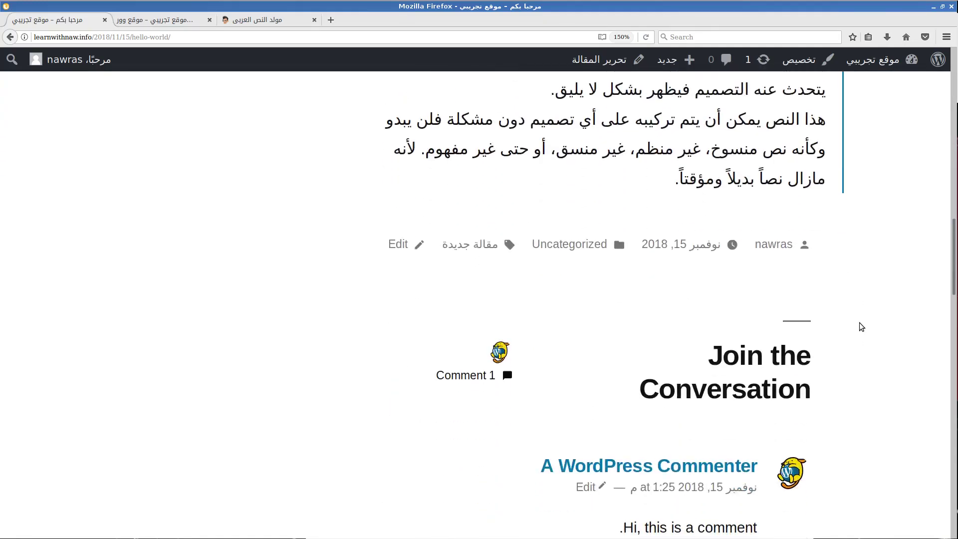
pyautogui.scroll(-12, 859, 322)
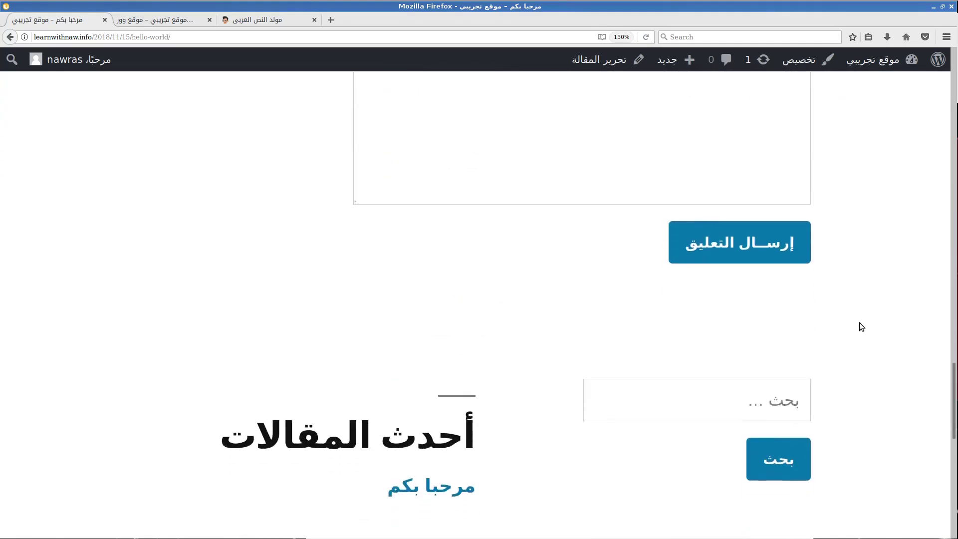
pyautogui.scroll(-5, 859, 322)
pyautogui.keyDown('ctrl'); pyautogui.scroll(-7, 859, 322); pyautogui.keyUp('ctrl')
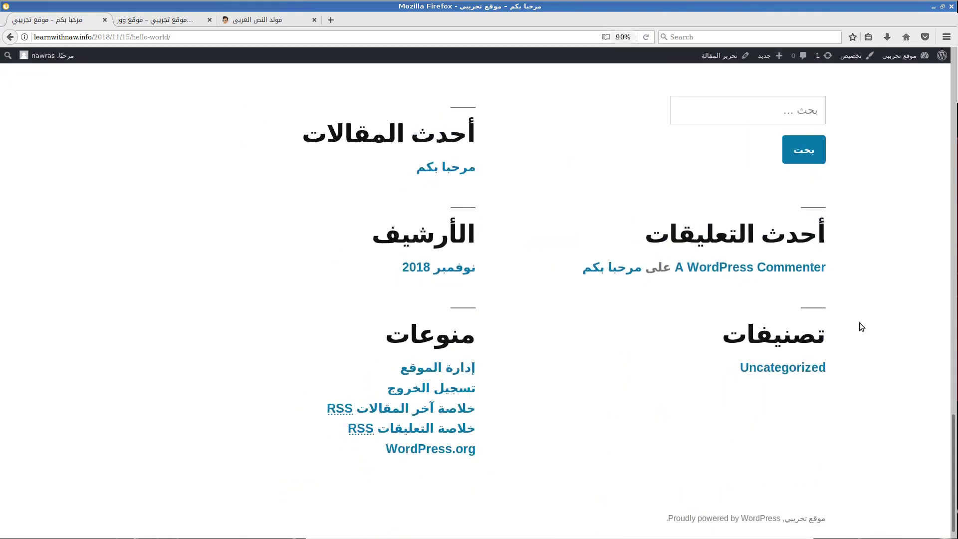
pyautogui.keyDown('ctrl'); pyautogui.scroll(-1, 858, 326); pyautogui.keyUp('ctrl')
pyautogui.scroll(10, 859, 323)
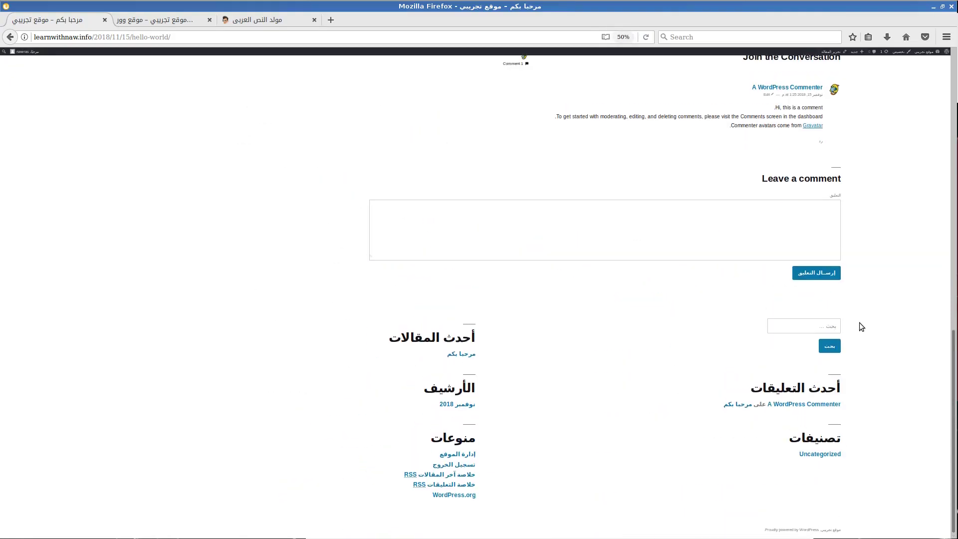
# Step: Leave the live post for the site's dashboard, enlarge the page to 120% and open the Widgets management page
pyautogui.scroll(-10, 859, 323)
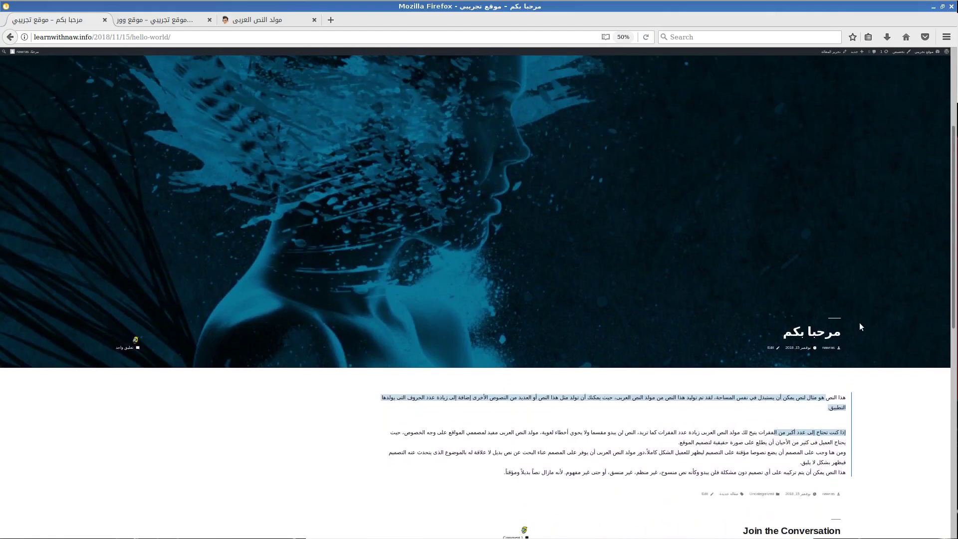
pyautogui.scroll(1, 859, 322)
pyautogui.scroll(-3, 859, 322)
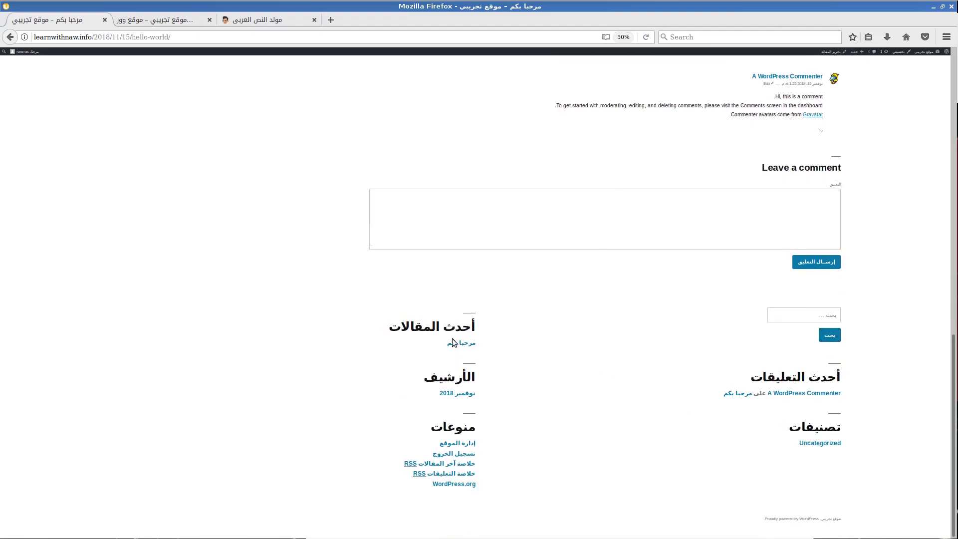
pyautogui.click(150, 20)
pyautogui.click(72, 21)
pyautogui.click(10, 37)
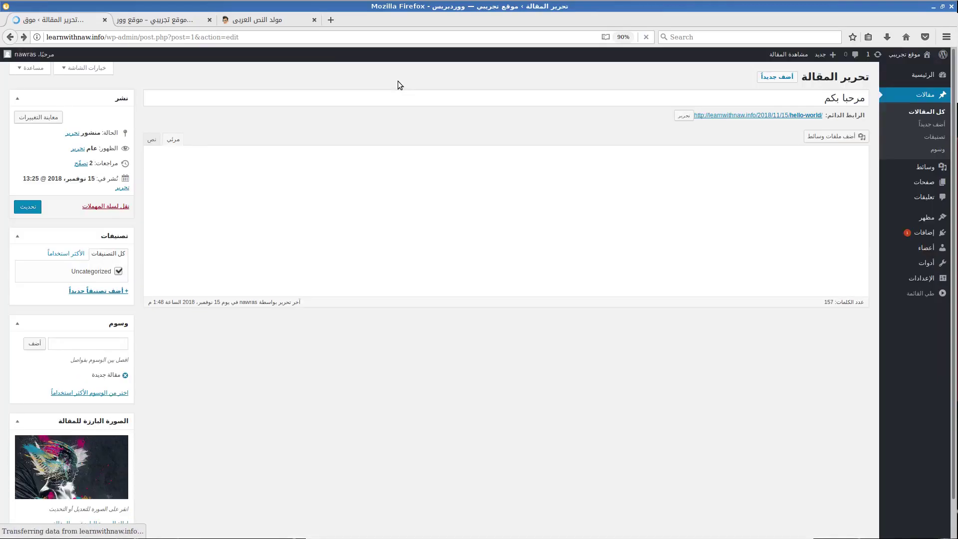
pyautogui.hotkey('ctrl', '+')
pyautogui.hotkey('ctrl', '+')
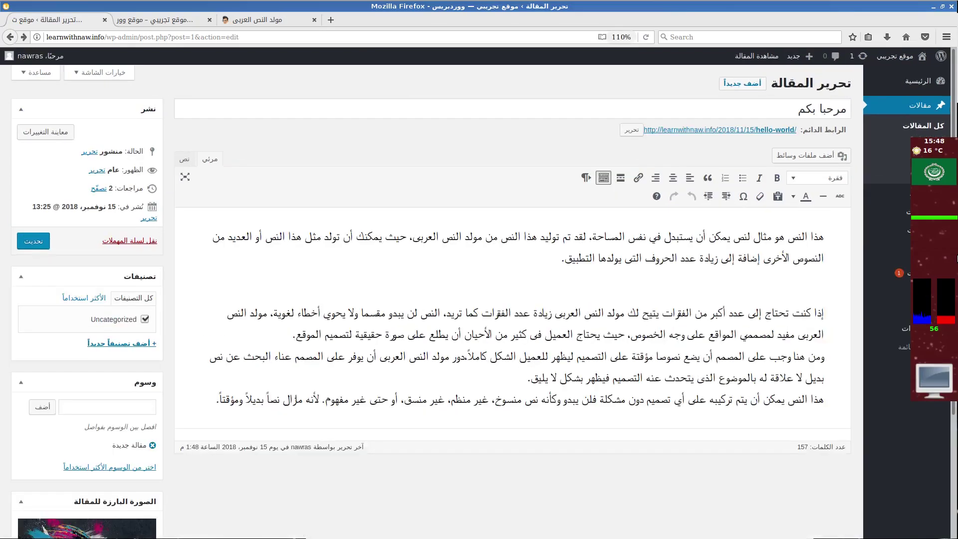
pyautogui.hotkey('ctrl', '+')
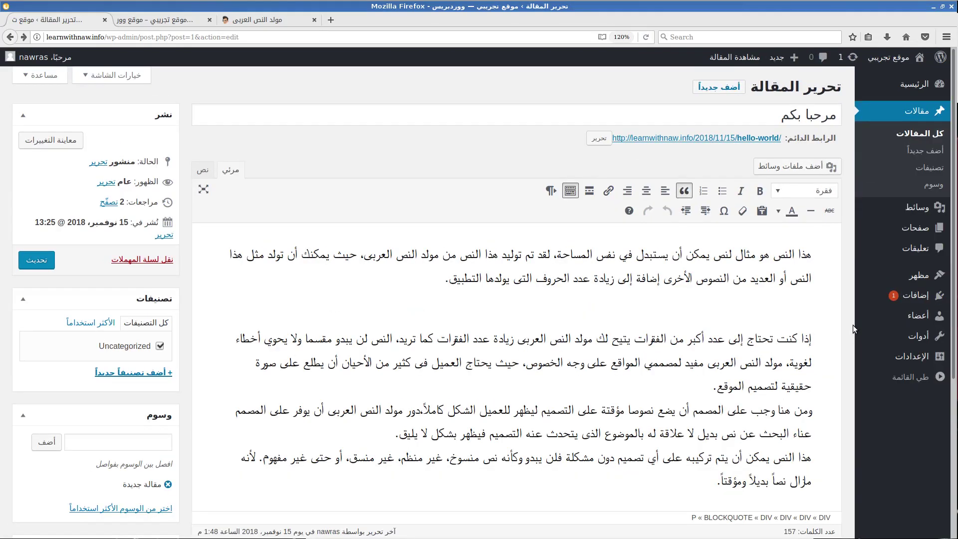
pyautogui.moveTo(904, 274)
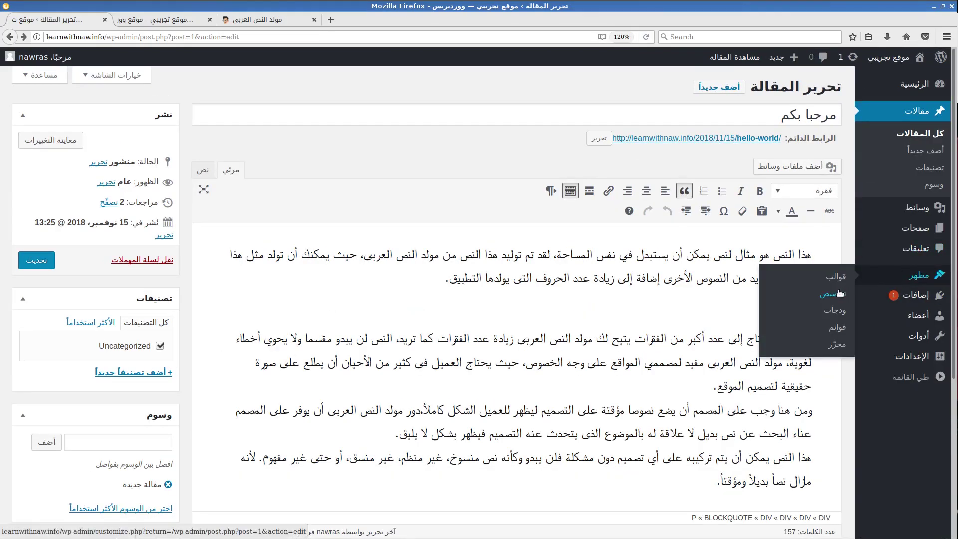
pyautogui.click(838, 309)
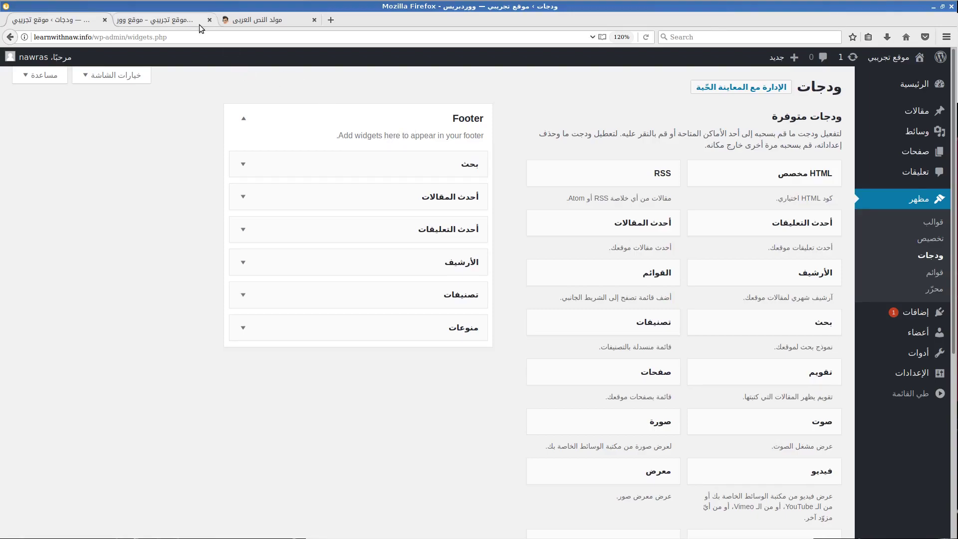
# Step: Look over the header area of the site's home page and return to the Widgets management page
pyautogui.rightClick(176, 28)
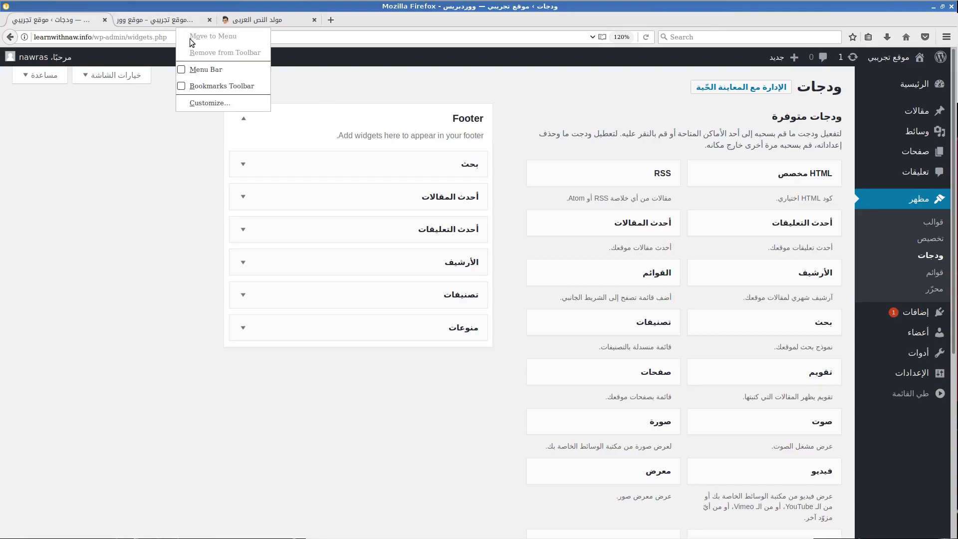
pyautogui.click(141, 21)
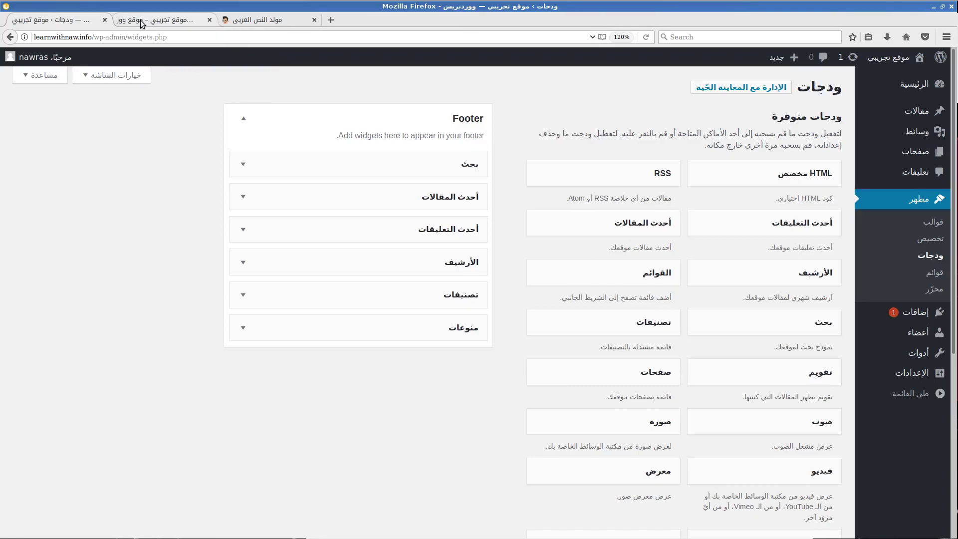
pyautogui.click(141, 23)
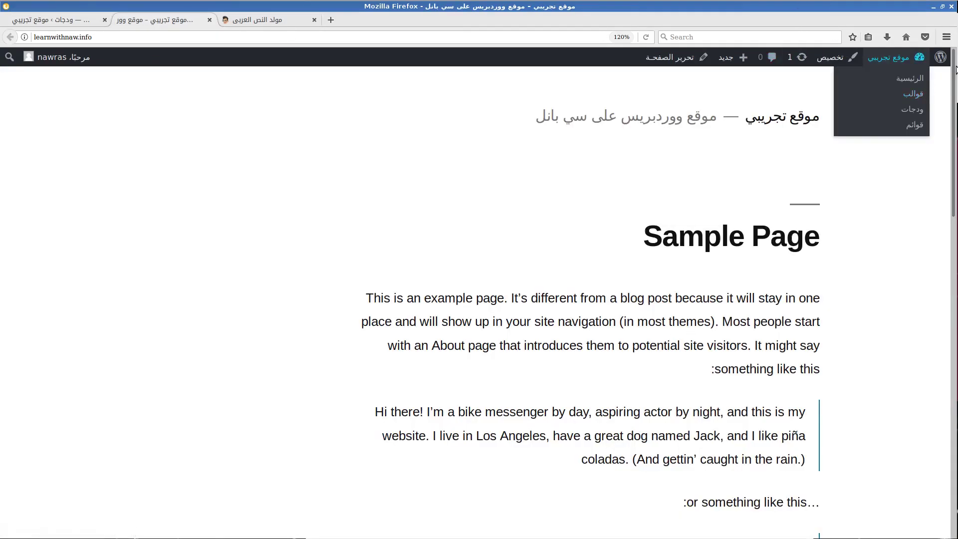
pyautogui.moveTo(956, 177)
pyautogui.moveTo(956, 107); pyautogui.dragTo(507, 75)
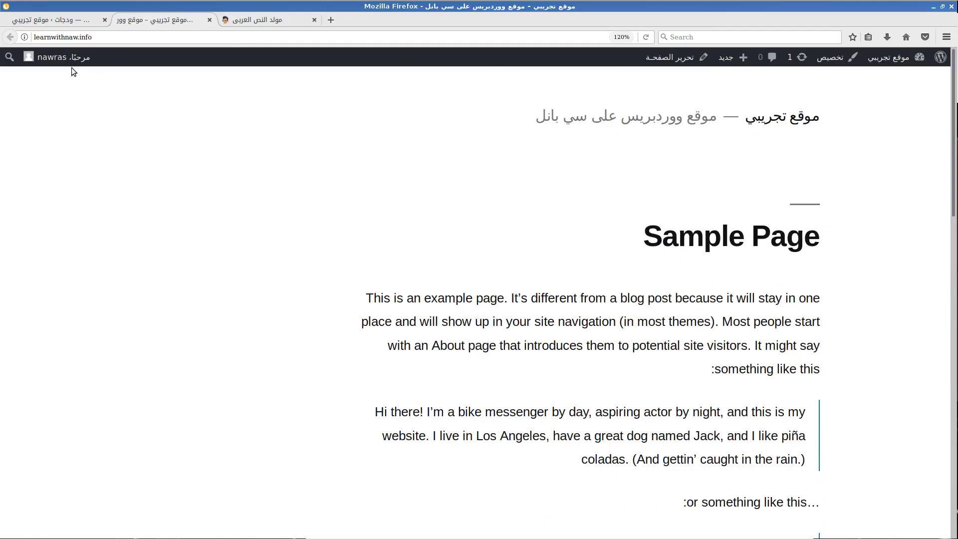
pyautogui.click(54, 22)
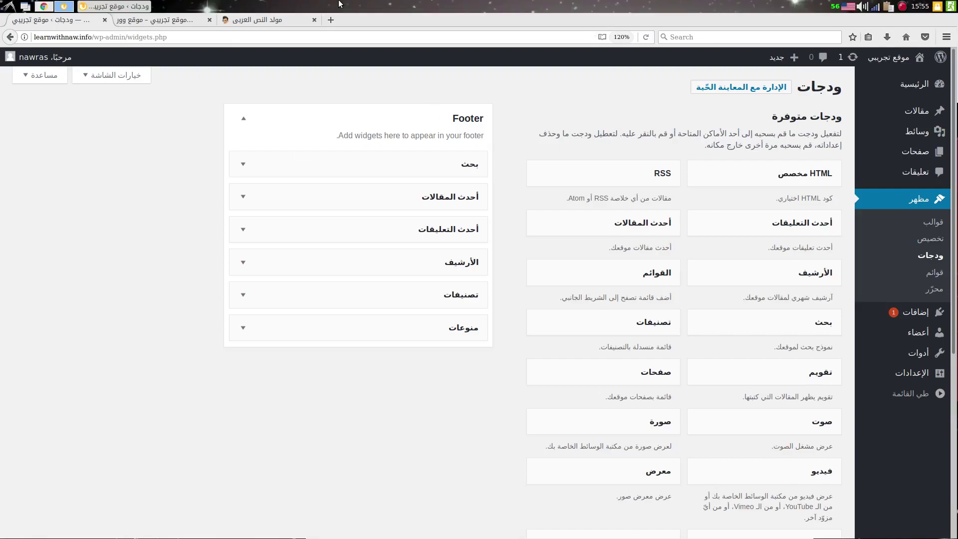
# Step: Create a new navigation menu named "قائمة 1" on the appearance Menus page
pyautogui.moveTo(912, 320)
pyautogui.click(923, 273)
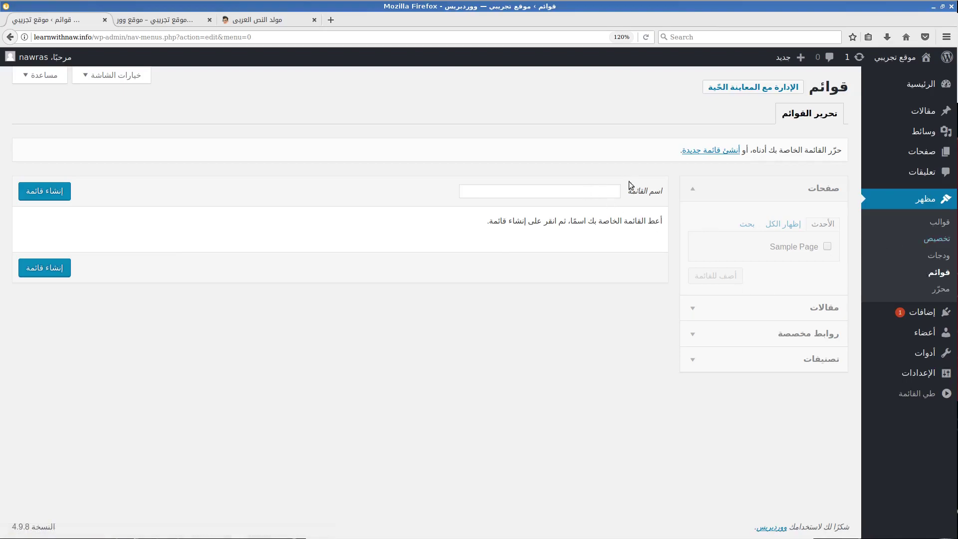
pyautogui.click(720, 152)
pyautogui.click(710, 158)
pyautogui.click(582, 190)
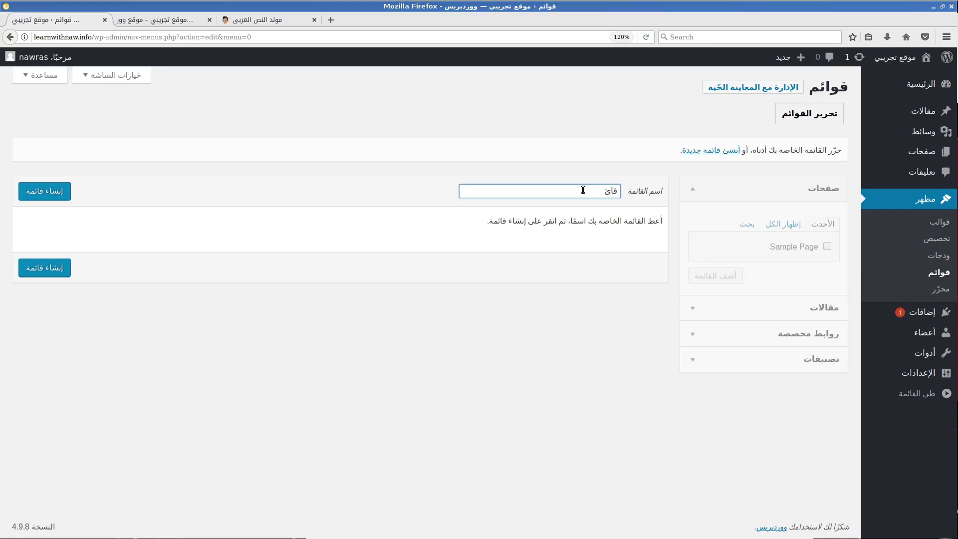
pyautogui.press('Return')
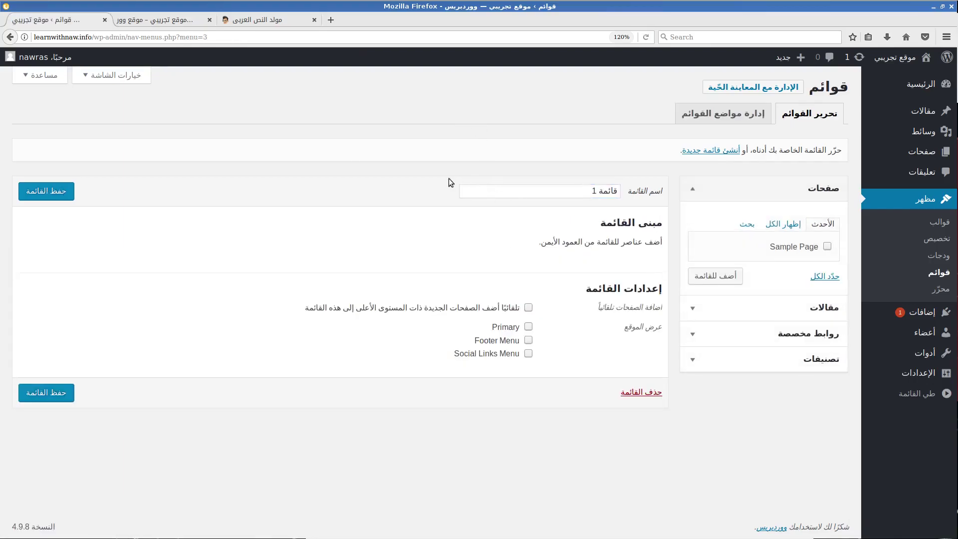
# Step: Examine the new menu's structure area and its Primary, Footer Menu and Social Links Menu display locations with the page enlarged to 240%
pyautogui.hotkey('ctrl', '+')
pyautogui.hotkey('ctrl', '+')
pyautogui.hotkey('ctrl', '+')
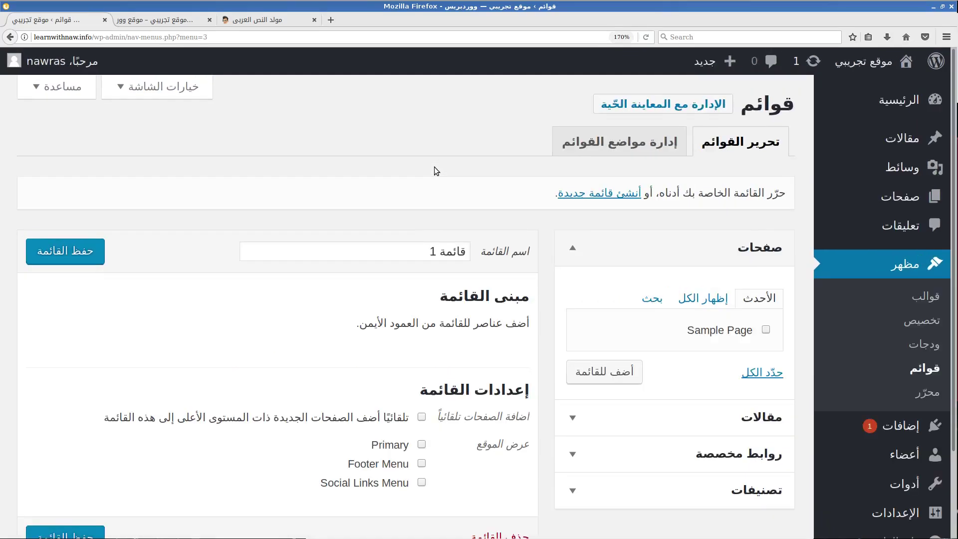
pyautogui.hotkey('ctrl', '+')
pyautogui.hotkey('ctrl', '+')
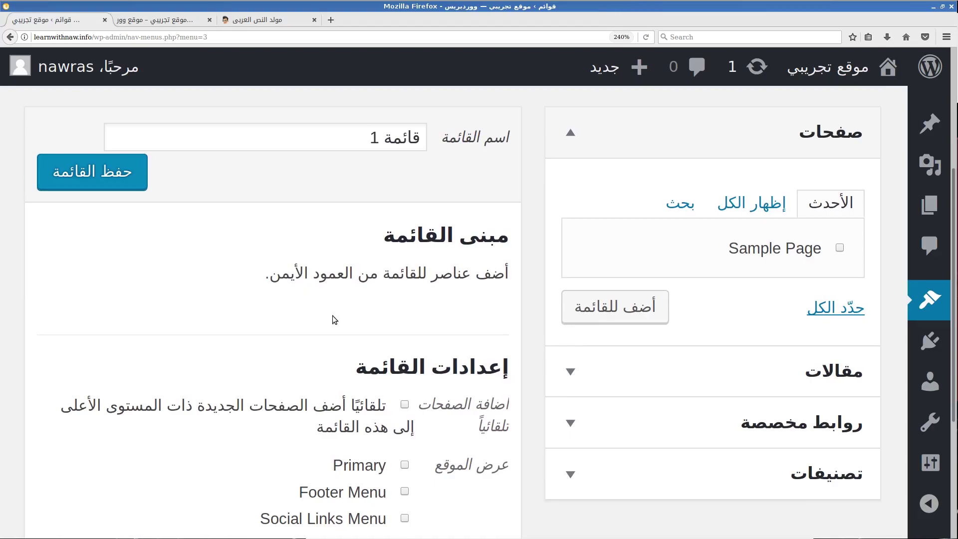
pyautogui.scroll(-3, 334, 319)
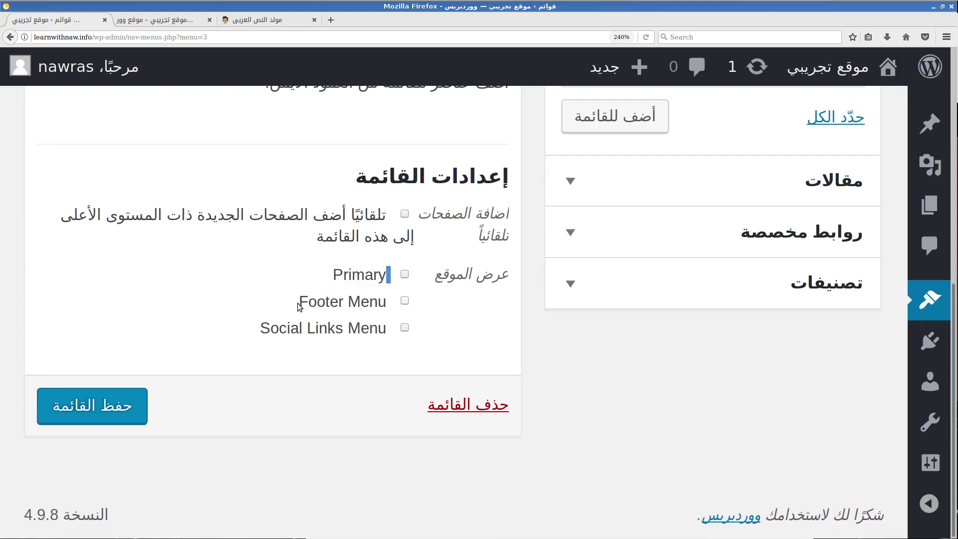
pyautogui.moveTo(260, 328); pyautogui.dragTo(377, 328)
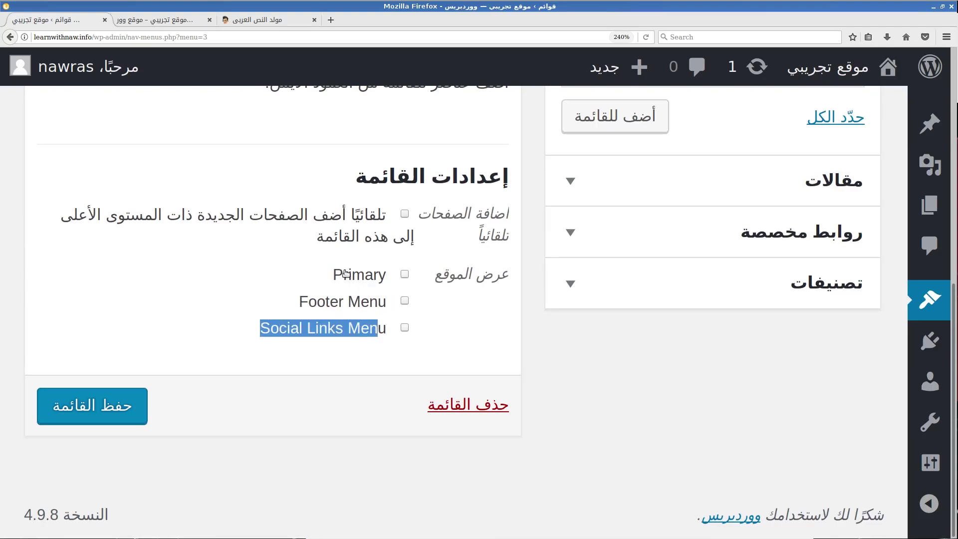
pyautogui.doubleClick(389, 275)
pyautogui.moveTo(286, 299); pyautogui.dragTo(379, 301)
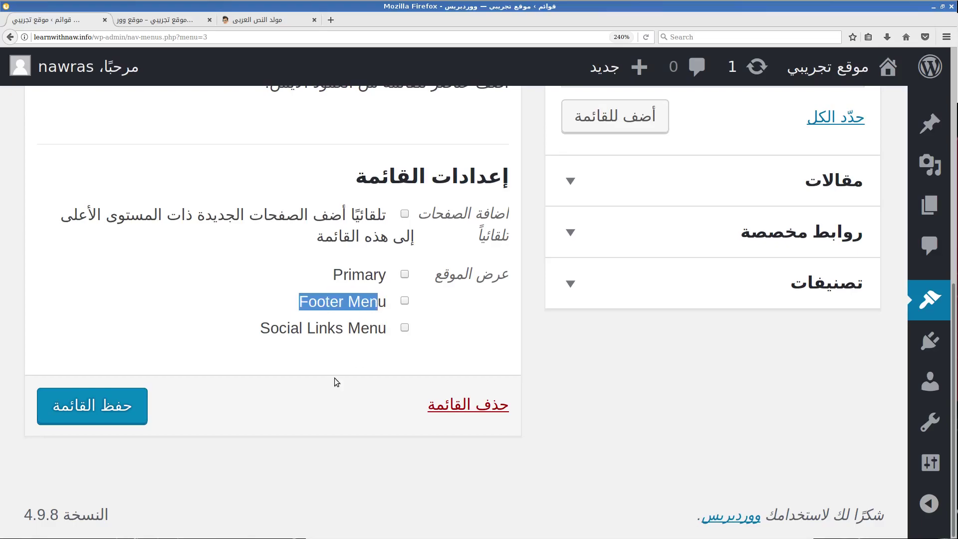
pyautogui.moveTo(279, 329); pyautogui.dragTo(386, 330)
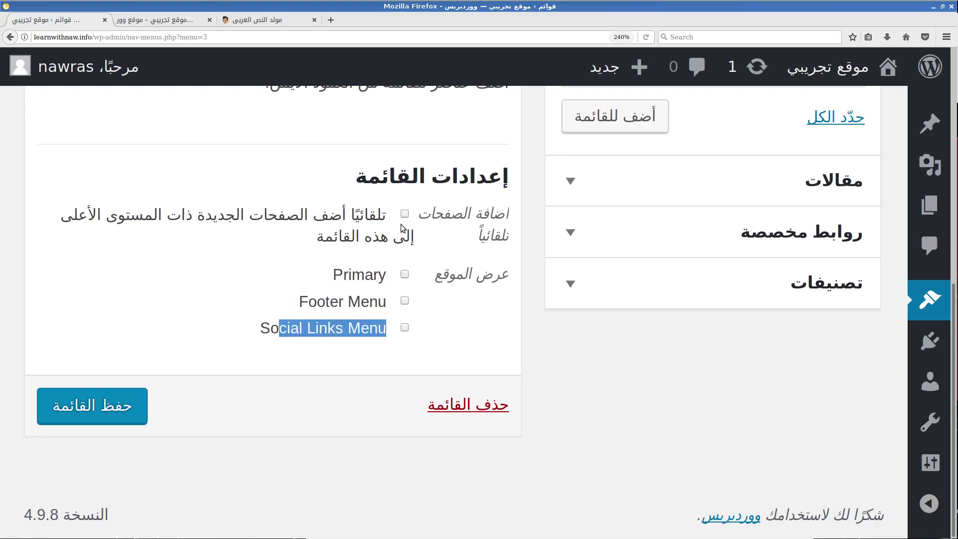
pyautogui.scroll(3, 402, 228)
pyautogui.scroll(-2, 401, 228)
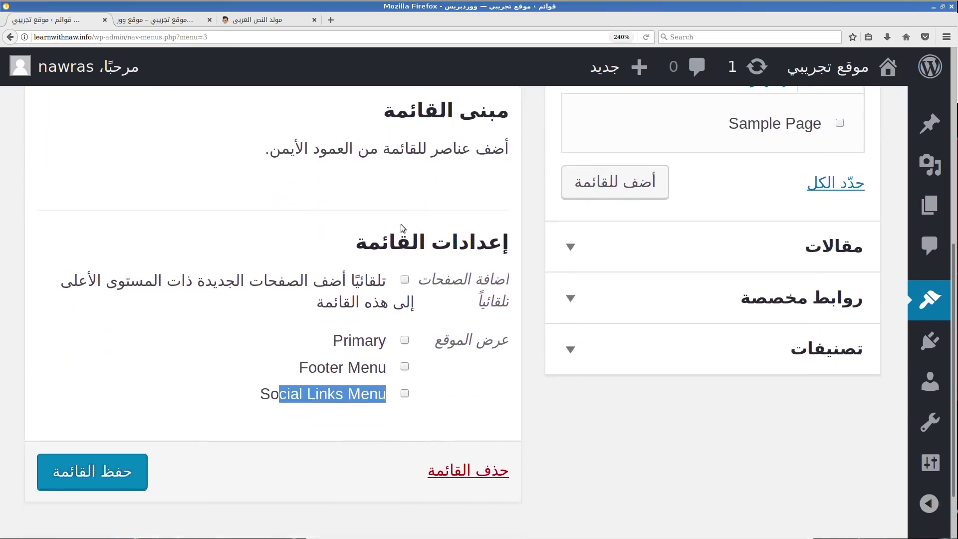
pyautogui.scroll(1, 402, 229)
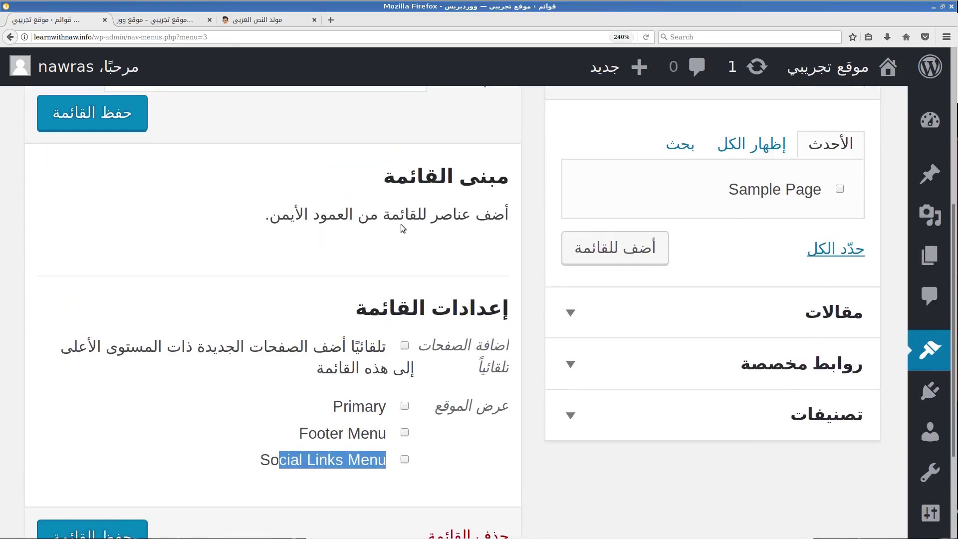
# Step: Assign the menu to the Primary location, add Sample Page as a menu item and save the menu
pyautogui.click(404, 406)
pyautogui.click(127, 532)
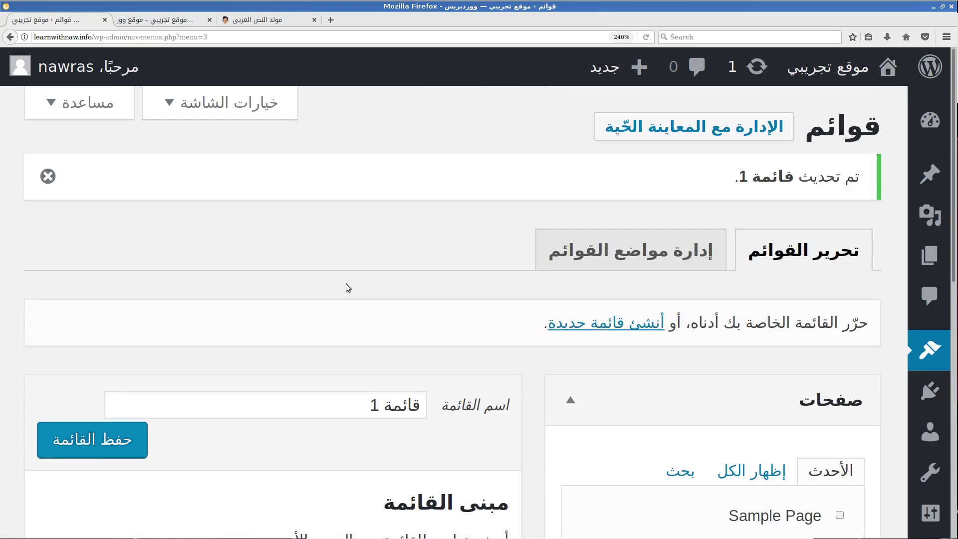
pyautogui.scroll(-5, 347, 287)
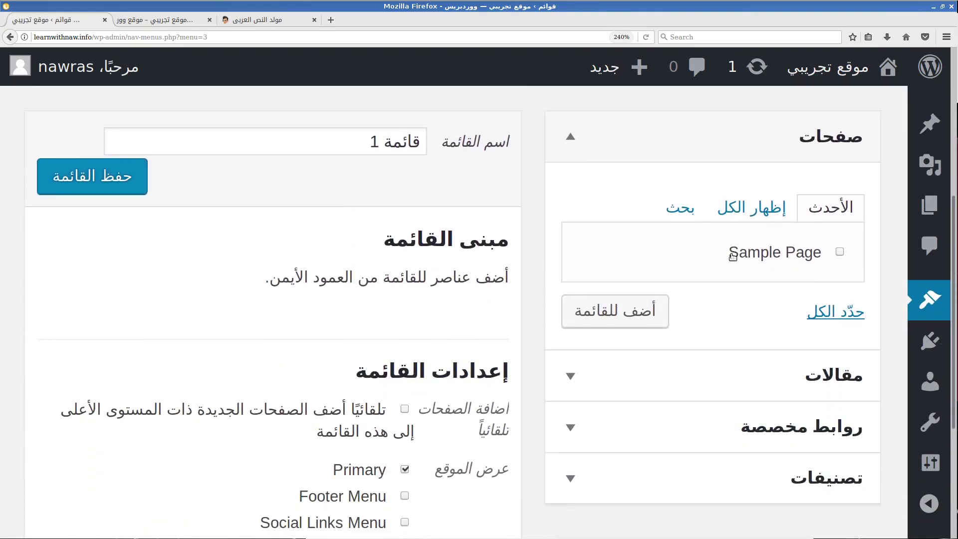
pyautogui.click(789, 254)
pyautogui.click(629, 308)
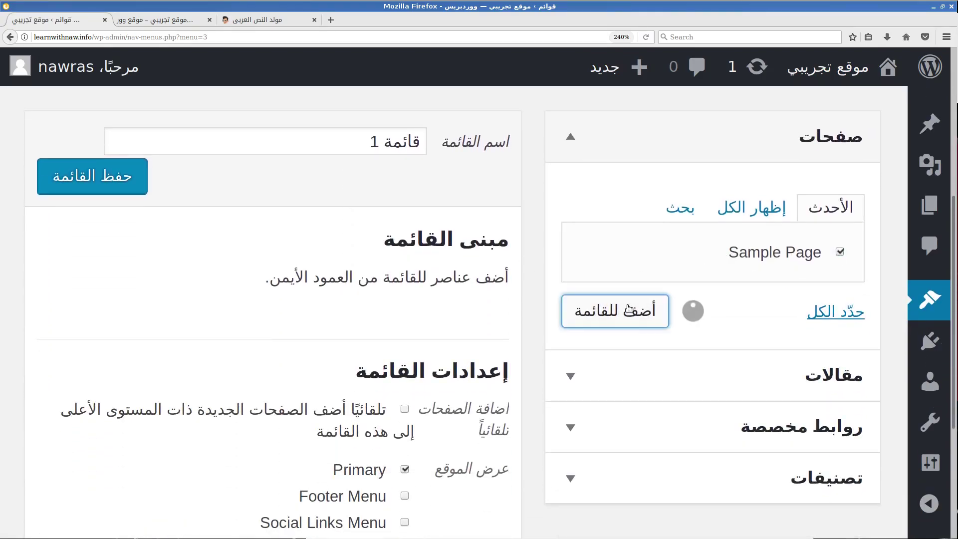
pyautogui.click(127, 194)
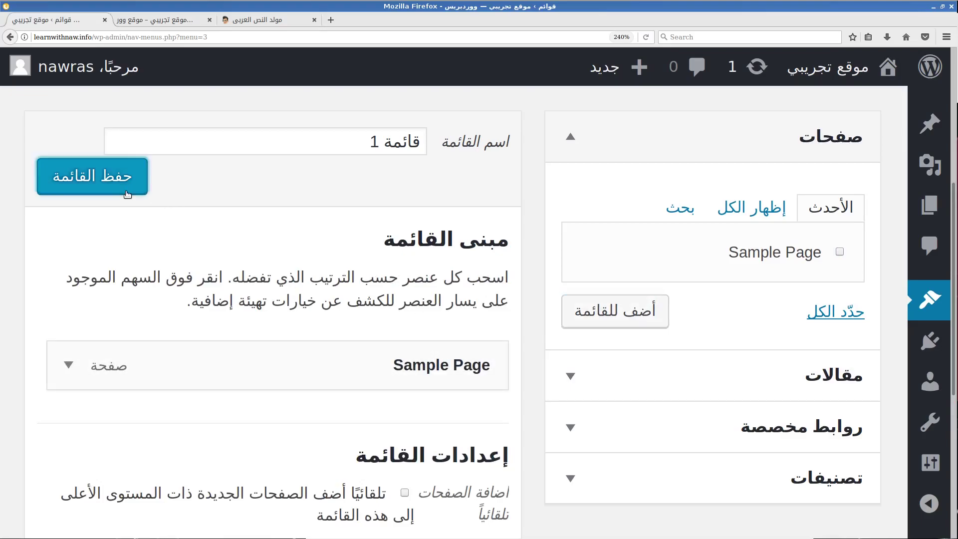
# Step: Reload the site's home page and check the Sample Page menu item in the header with the page zoomed out to 133%
pyautogui.click(153, 19)
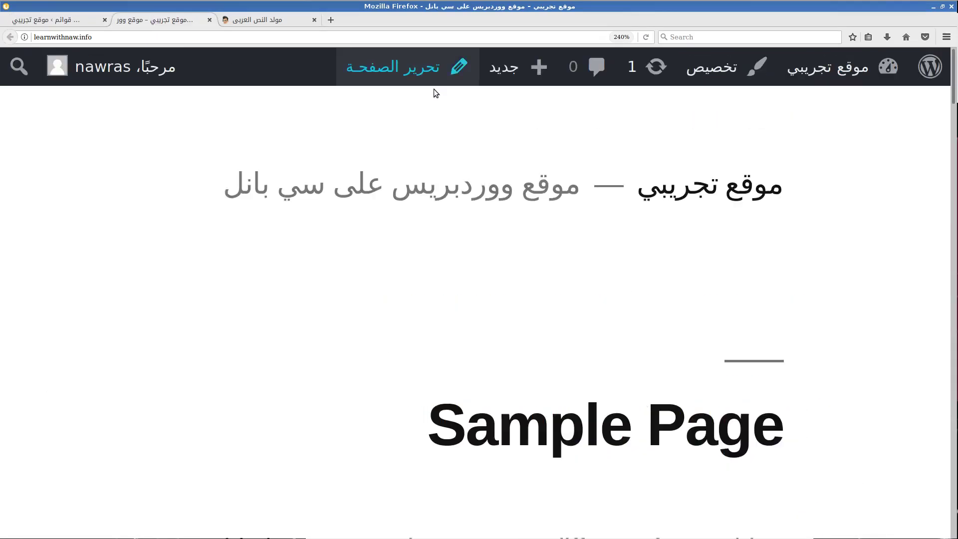
pyautogui.click(698, 187)
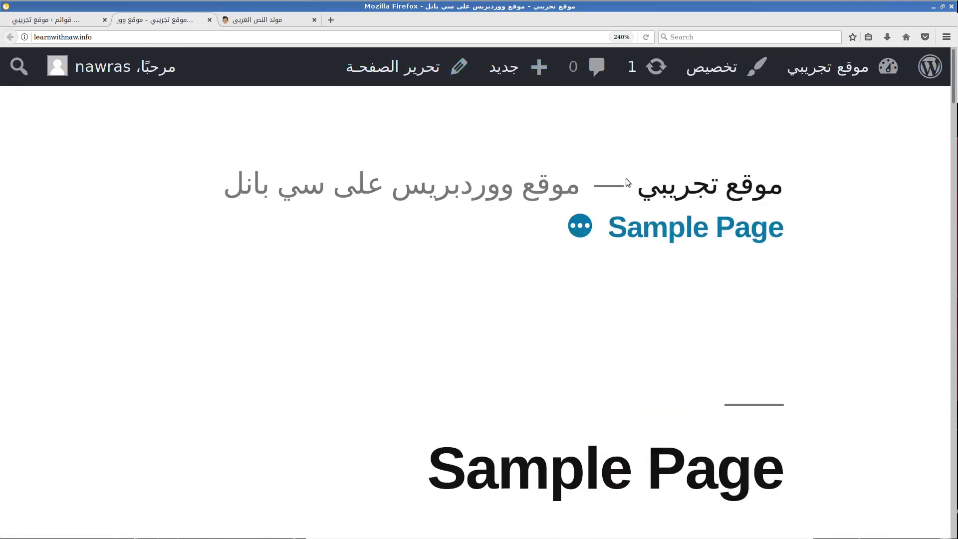
pyautogui.hotkey('ctrl', '-')
pyautogui.hotkey('ctrl', '-')
pyautogui.hotkey('ctrl', '-')
pyautogui.hotkey('ctrl', '-')
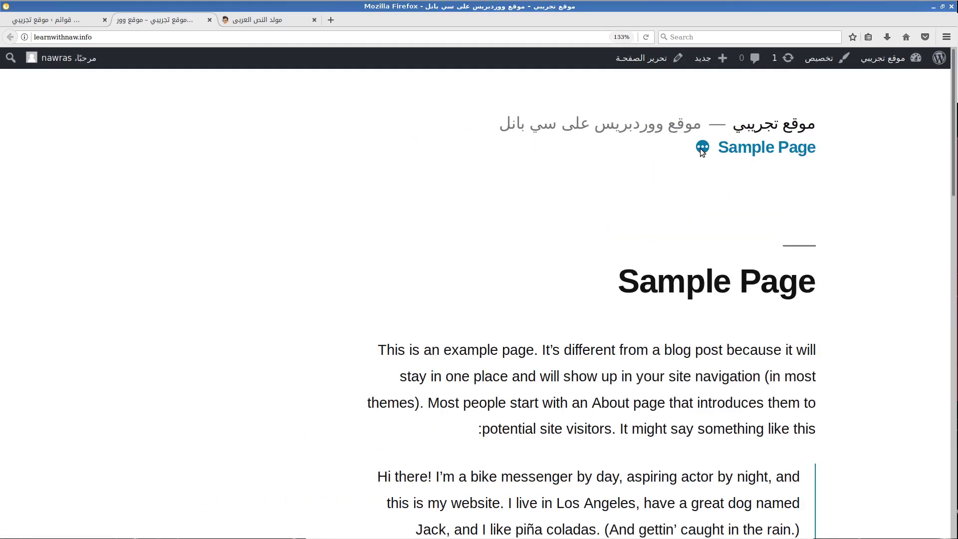
pyautogui.click(733, 150)
pyautogui.hotkey('ctrl', 'pageup')
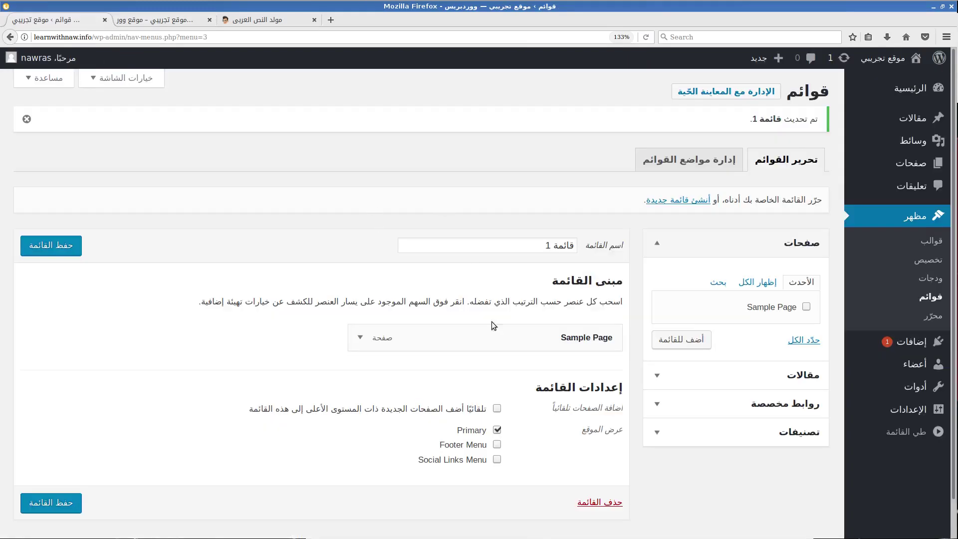
pyautogui.click(724, 403)
pyautogui.click(710, 343)
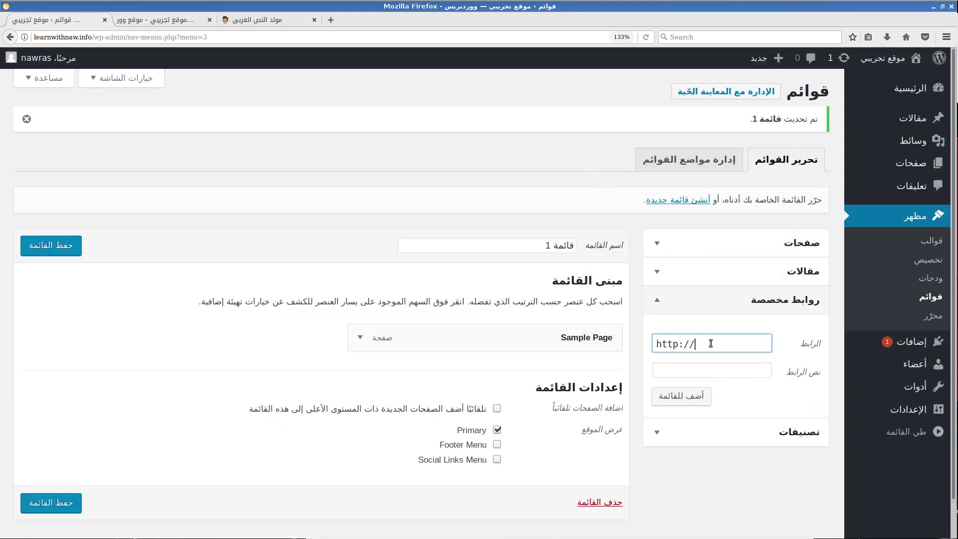
pyautogui.write('learnwithnaw.com')
pyautogui.click(710, 371)
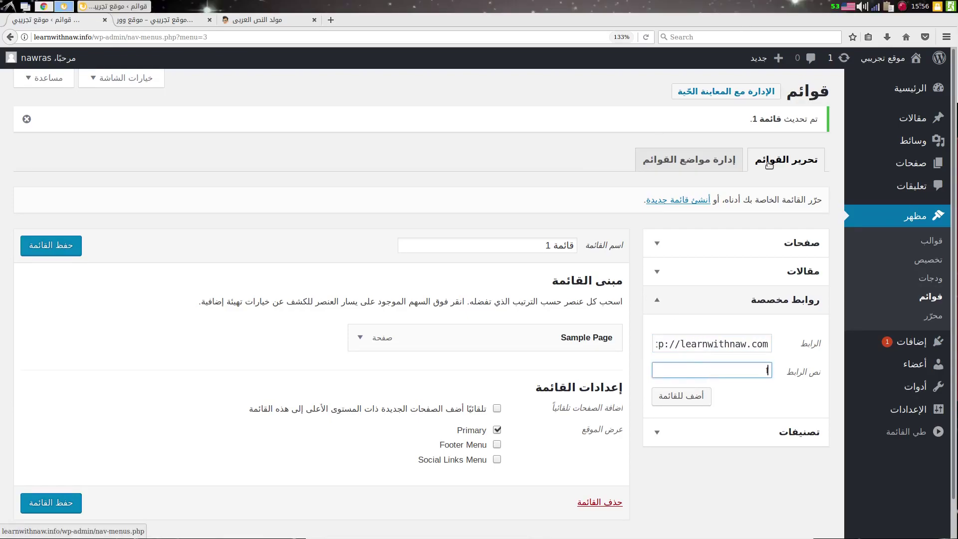
pyautogui.write('تعلم مع ناو')
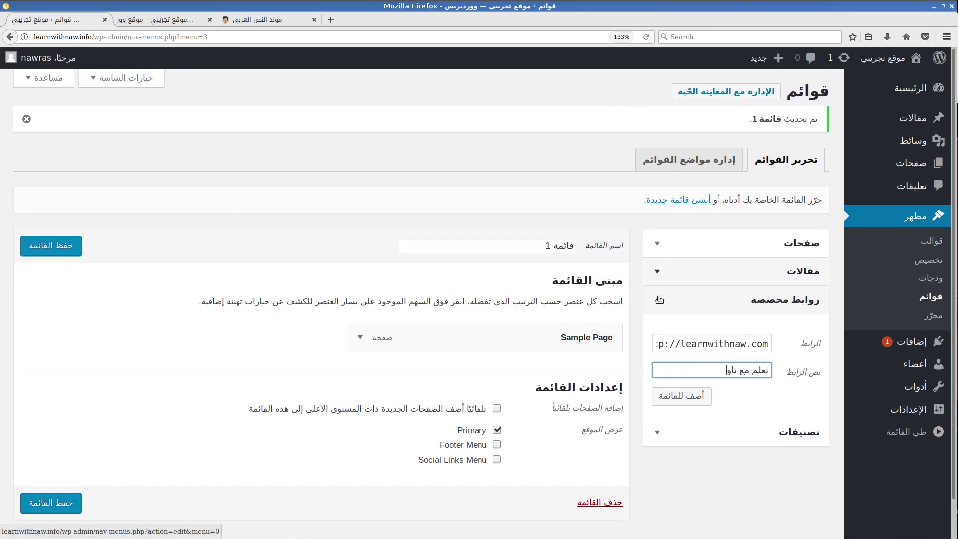
pyautogui.click(681, 396)
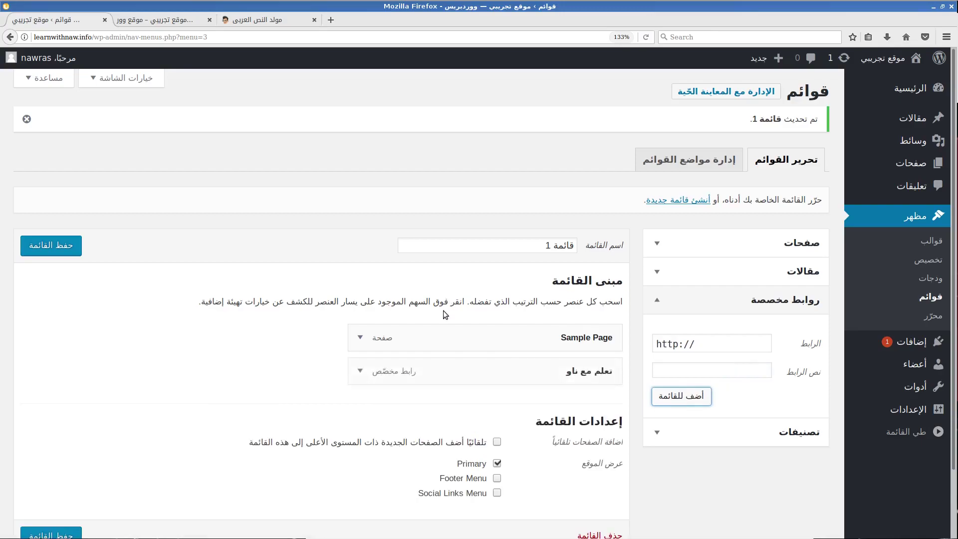
# Step: Check the details of the "تعلم مع ناو" custom link in the menu structure and save the menu
pyautogui.click(357, 371)
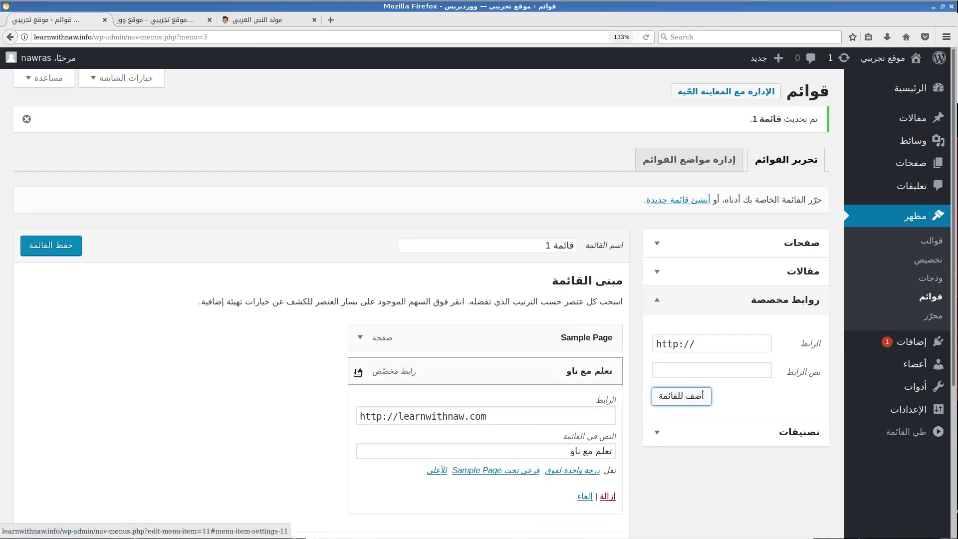
pyautogui.click(358, 371)
pyautogui.click(51, 245)
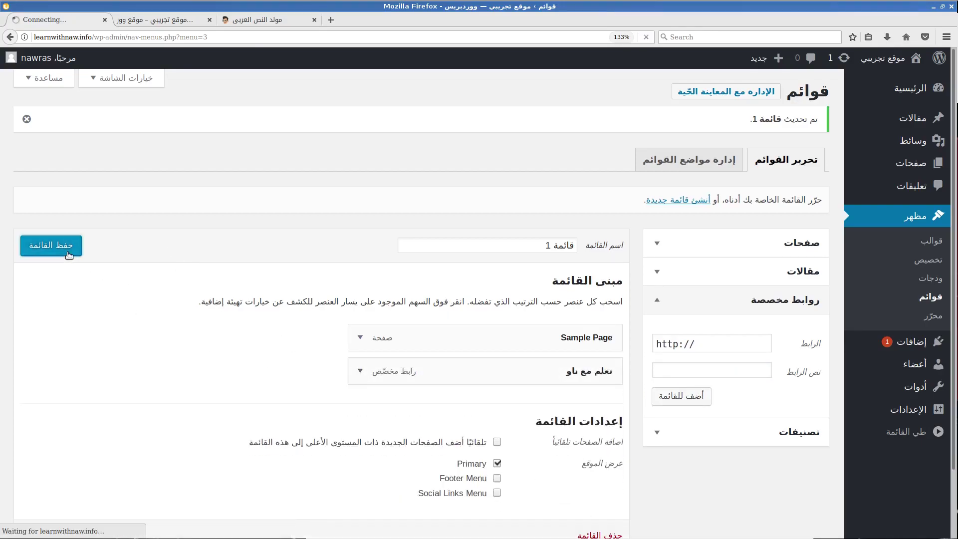
# Step: Reload the site's home page, try the "تعلم مع ناو" link in the header and return to the menu editor
pyautogui.click(176, 20)
pyautogui.click(645, 38)
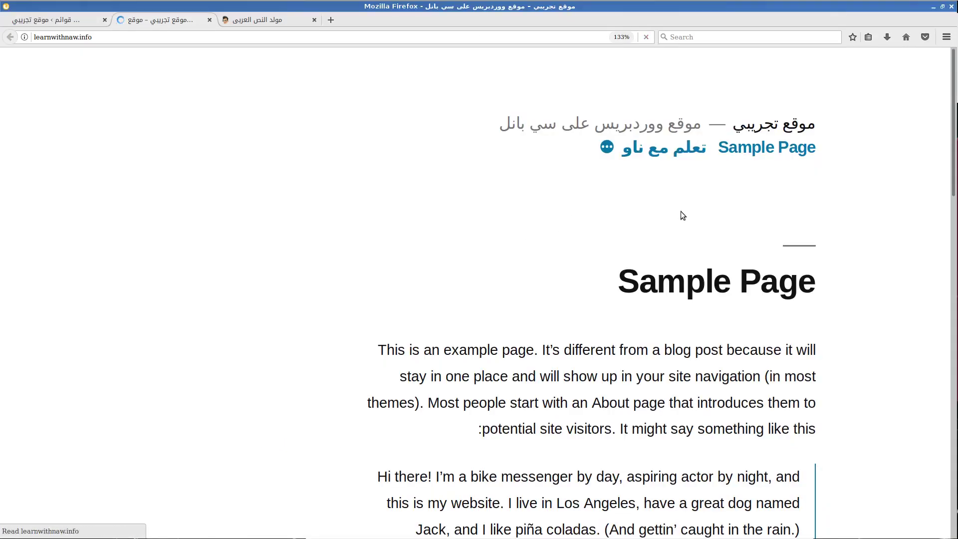
pyautogui.click(653, 149)
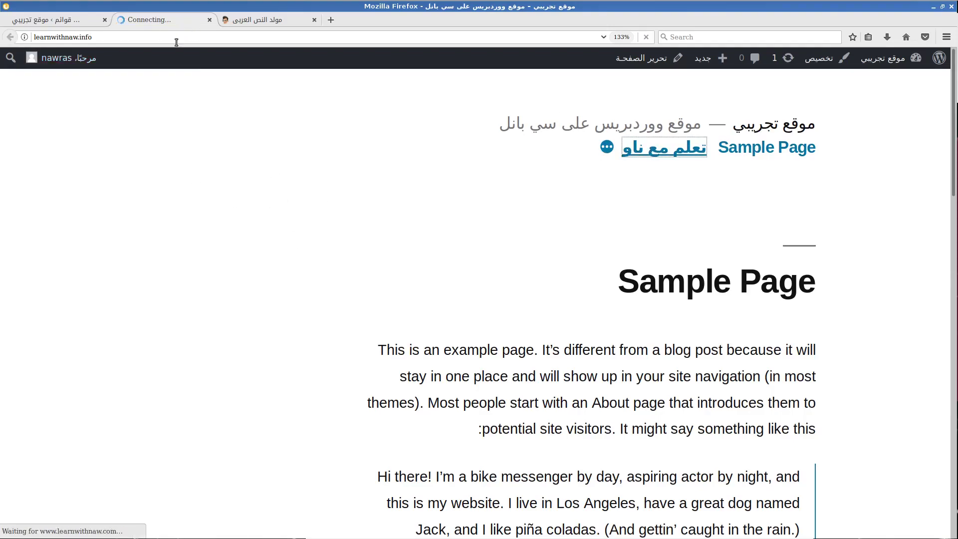
pyautogui.click(10, 38)
pyautogui.click(50, 20)
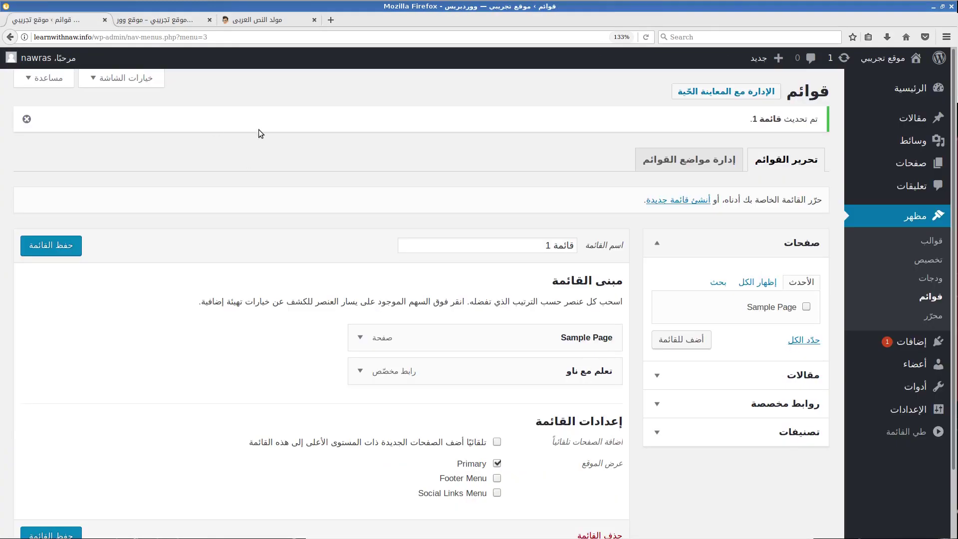
# Step: Create a new menu named "قائمة 2"
pyautogui.click(678, 199)
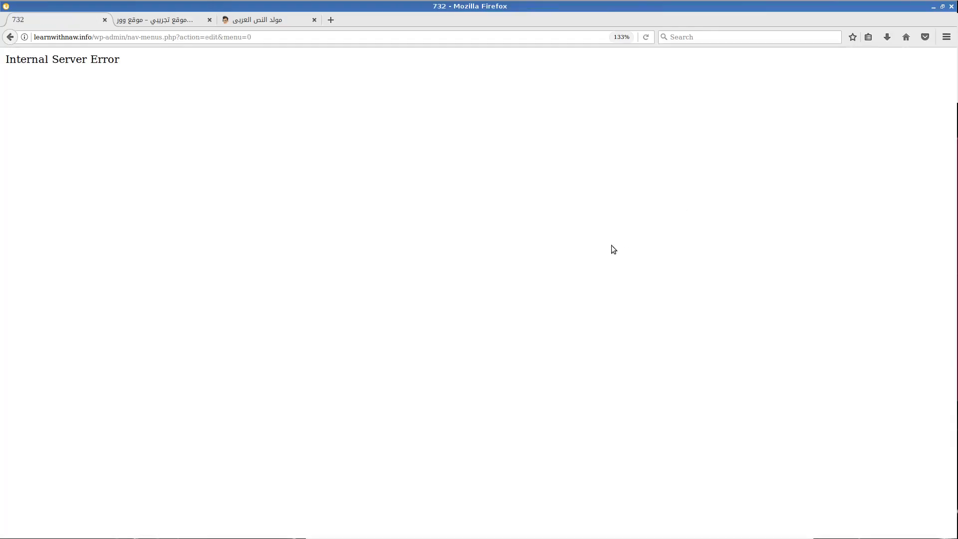
pyautogui.click(645, 37)
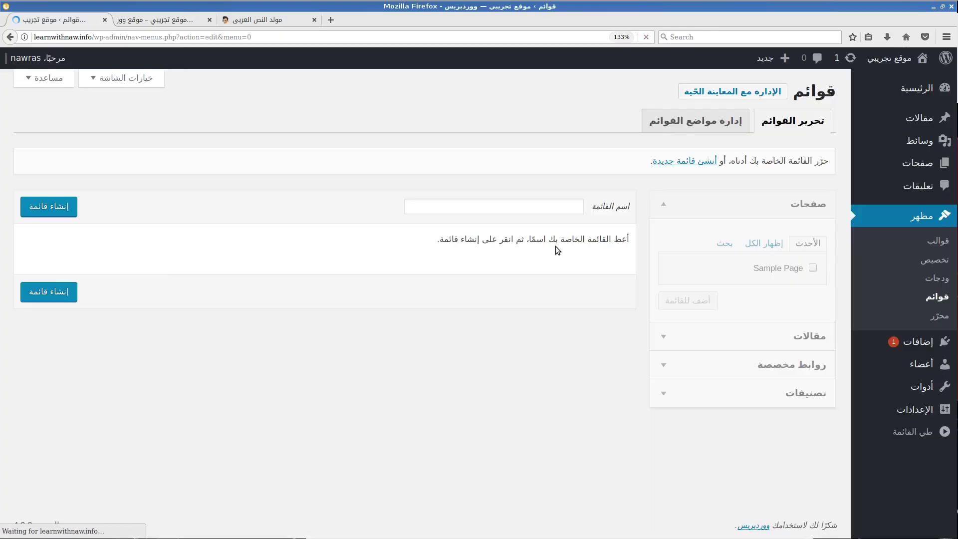
pyautogui.click(532, 208)
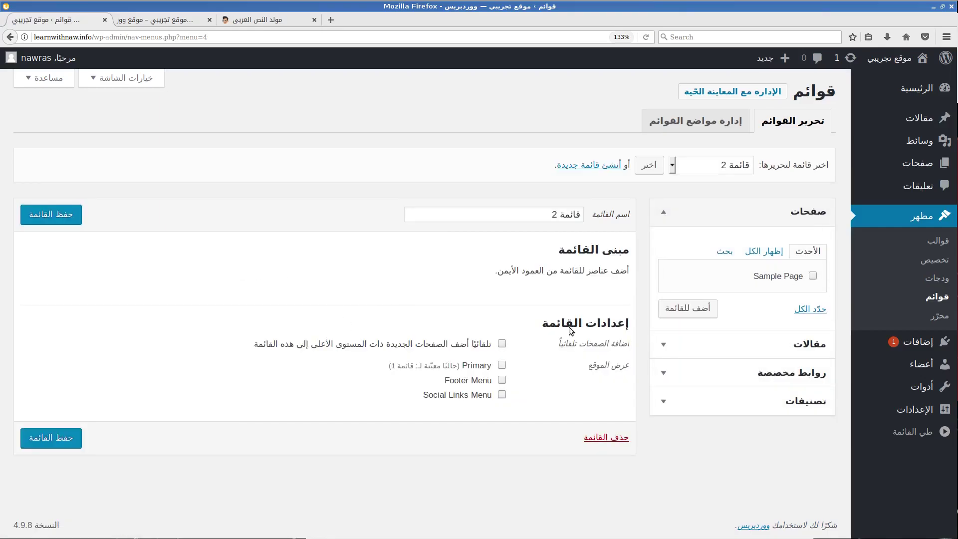
# Step: Add the post "مرحبا بكم" to the menu, assign the menu to the Footer Menu location and save it
pyautogui.click(718, 345)
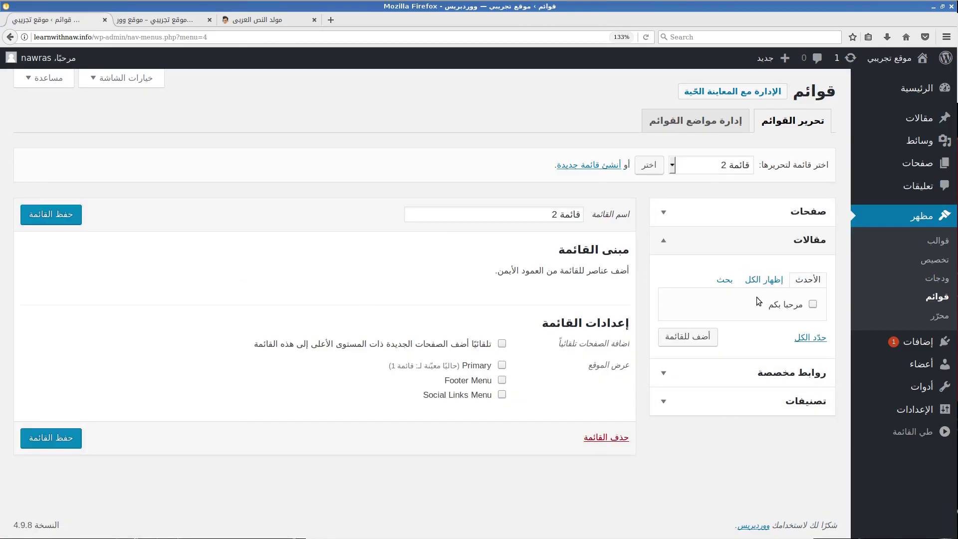
pyautogui.click(801, 305)
pyautogui.click(700, 336)
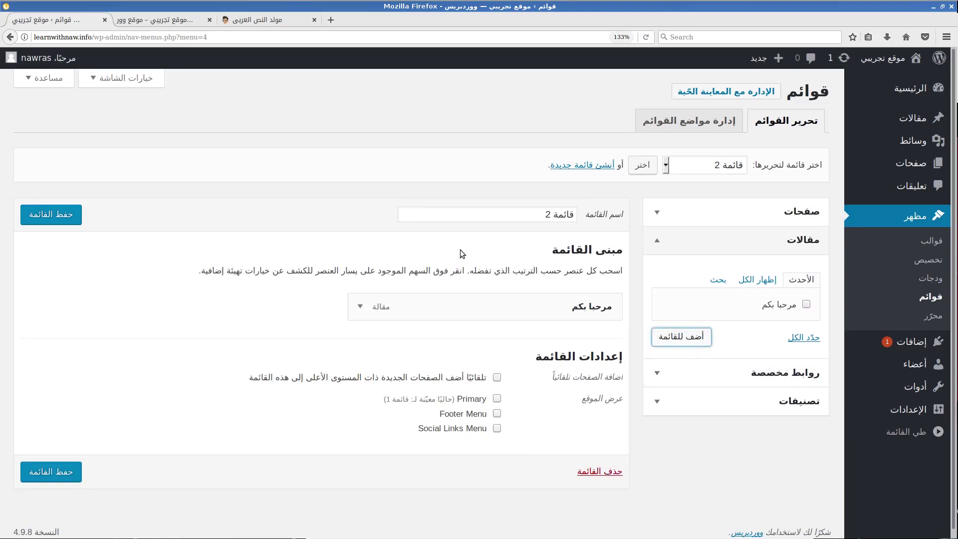
pyautogui.click(63, 212)
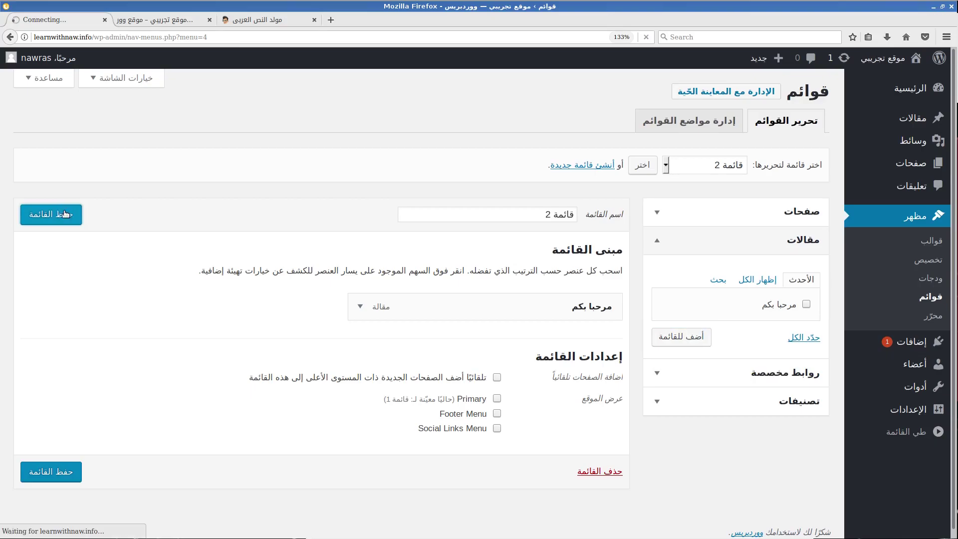
pyautogui.click(497, 452)
pyautogui.click(44, 254)
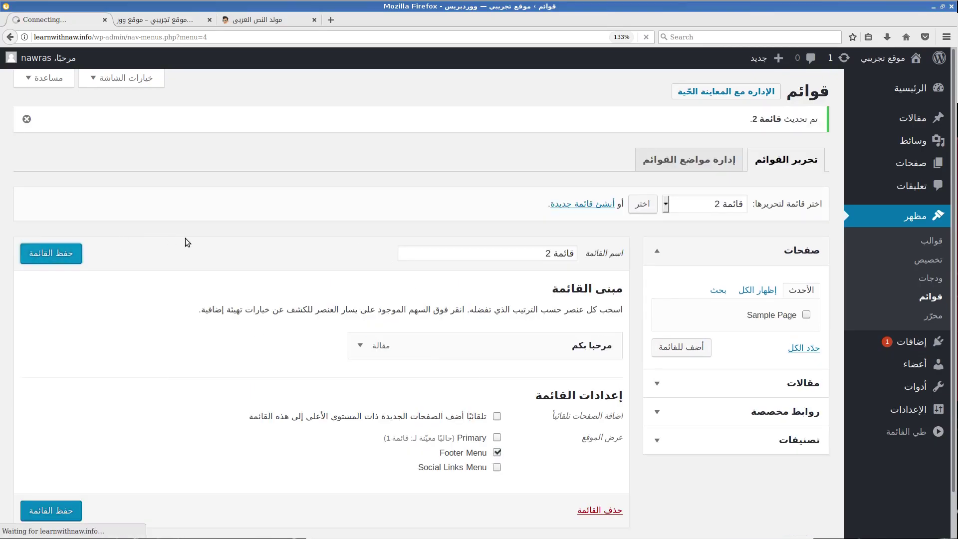
# Step: Reload the site's home page and check the footer for the "مرحبا بكم" menu item
pyautogui.click(165, 20)
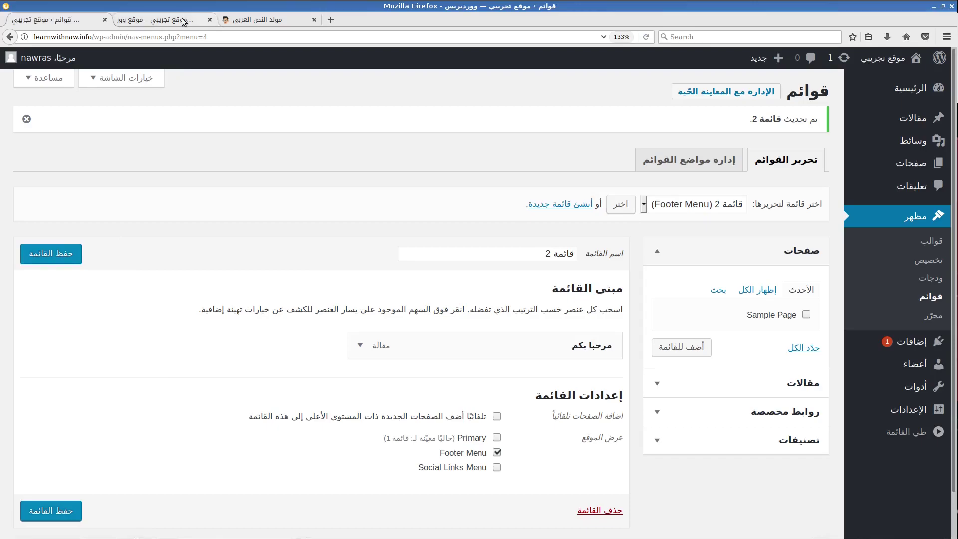
pyautogui.click(650, 37)
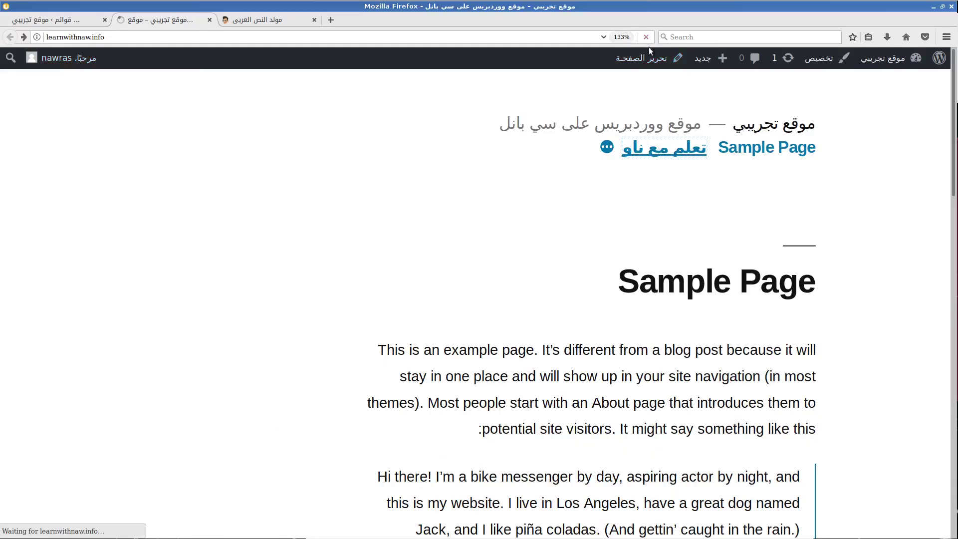
pyautogui.scroll(-15, 592, 181)
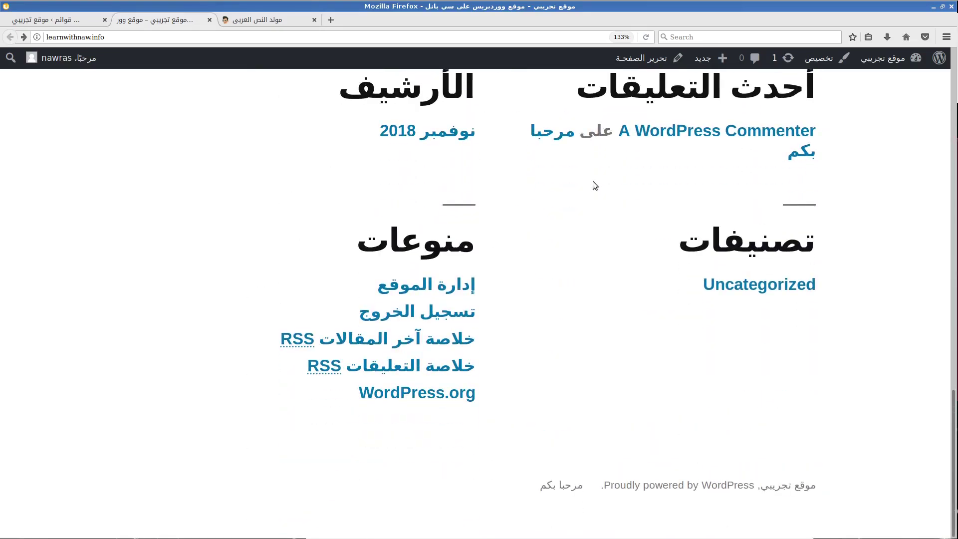
pyautogui.moveTo(593, 537)
pyautogui.hotkey('ctrl', 'pageup')
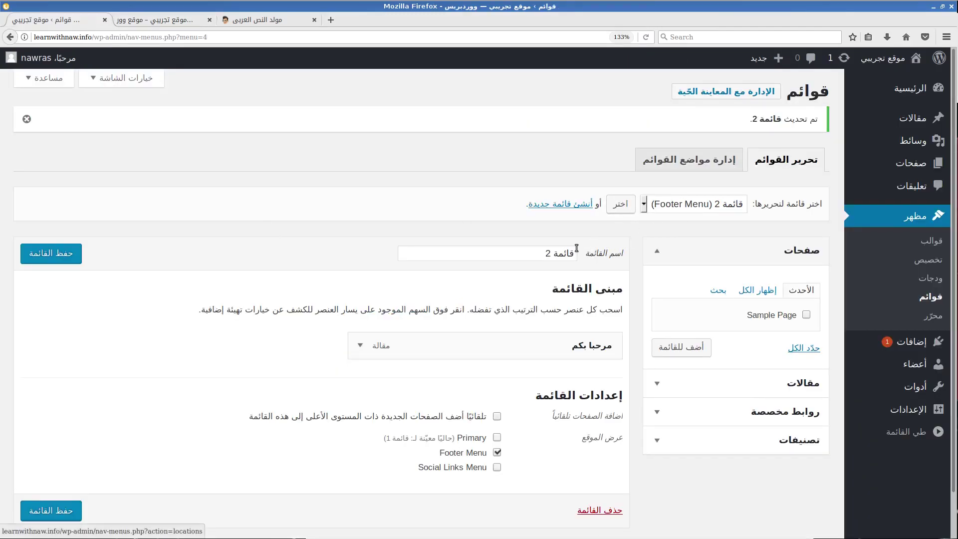
# Step: Create another new menu named "قائمة 3"
pyautogui.click(560, 203)
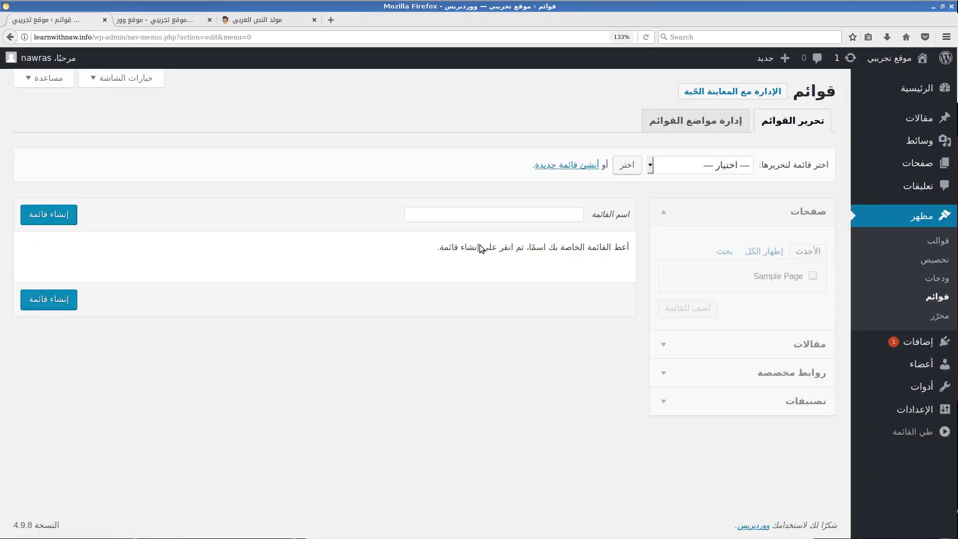
pyautogui.click(536, 213)
pyautogui.write('ب')
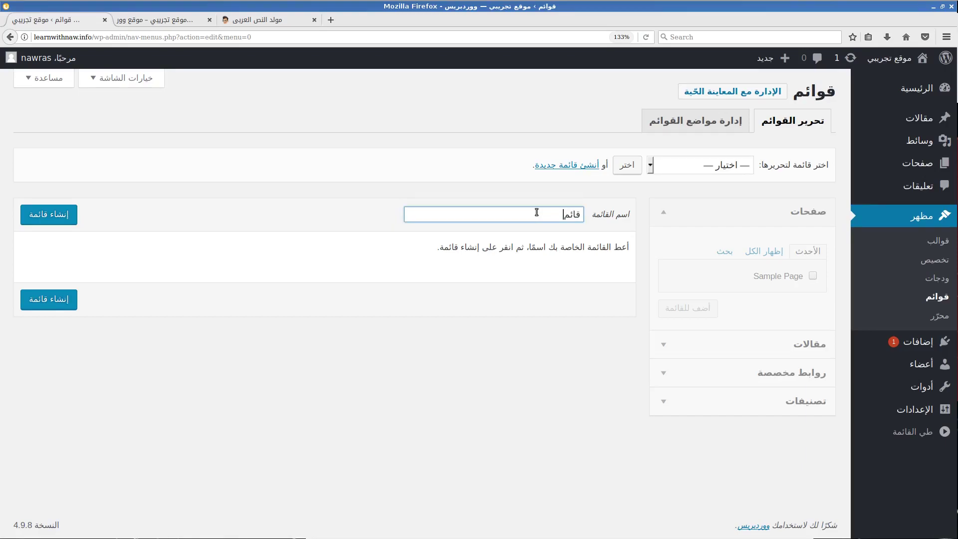
pyautogui.press('Return')
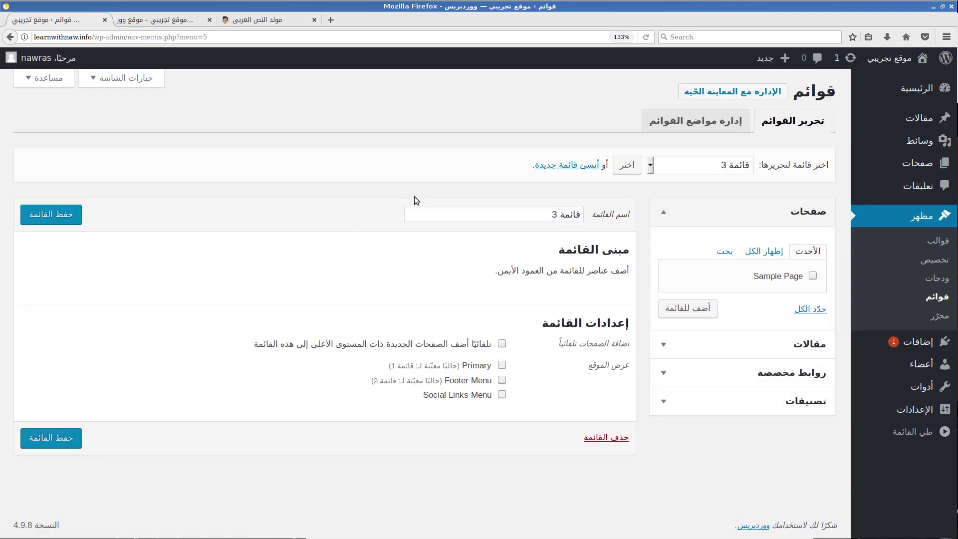
pyautogui.click(778, 372)
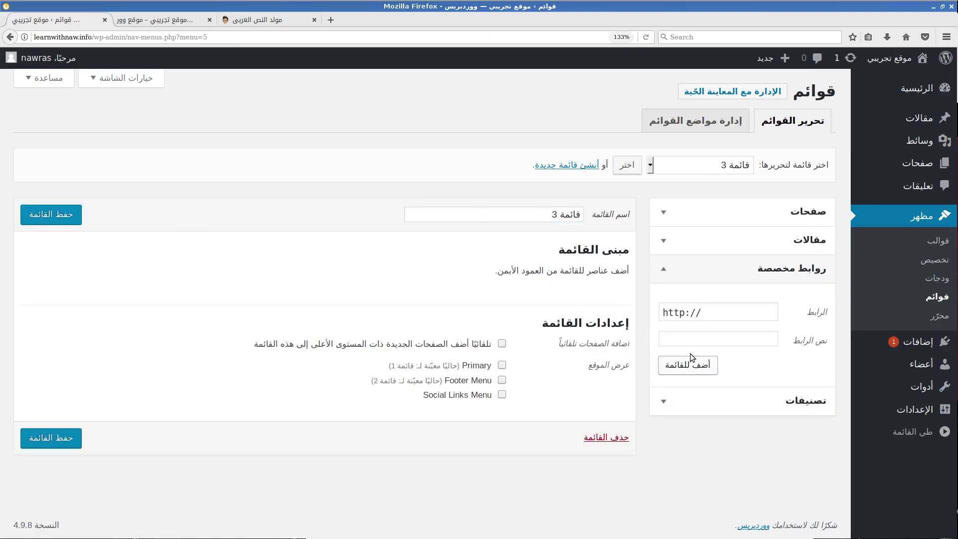
pyautogui.click(718, 312)
pyautogui.write('ب')
pyautogui.write('http')
pyautogui.write(':/')
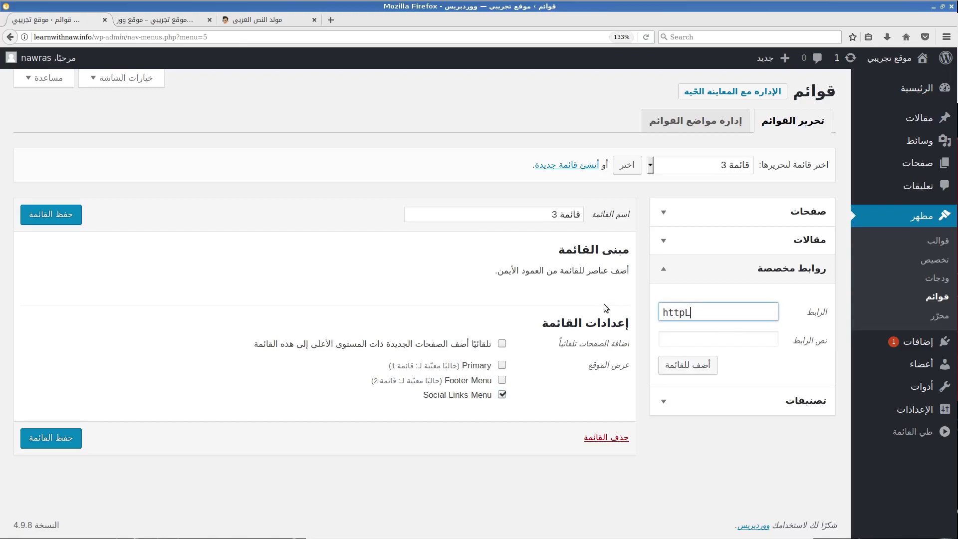
pyautogui.write('/twitter.com')
pyautogui.click(719, 340)
pyautogui.hotkey('ctrl', 'k')
pyautogui.click(720, 339)
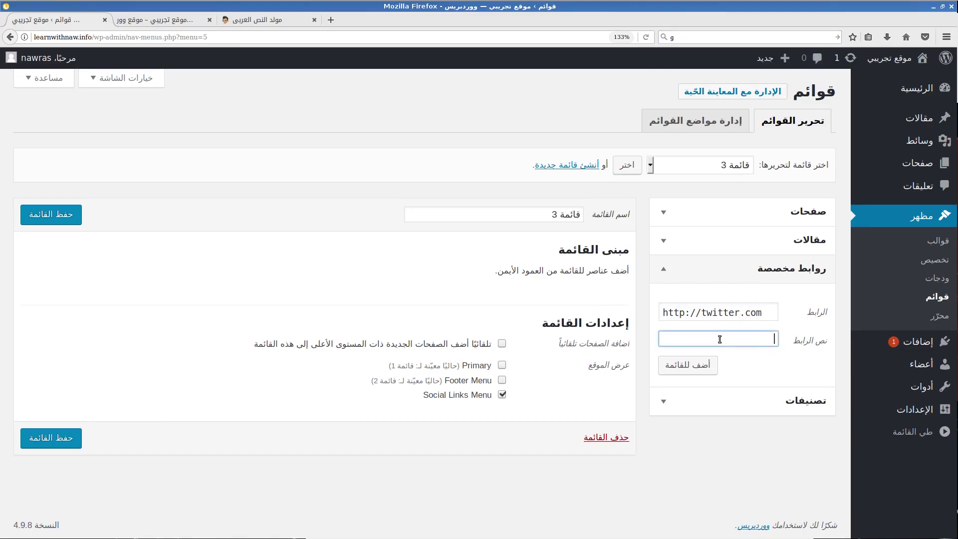
pyautogui.click(685, 367)
pyautogui.click(51, 214)
# Step: Reload the site's home page and check the header for the Twitter social link
pyautogui.click(180, 24)
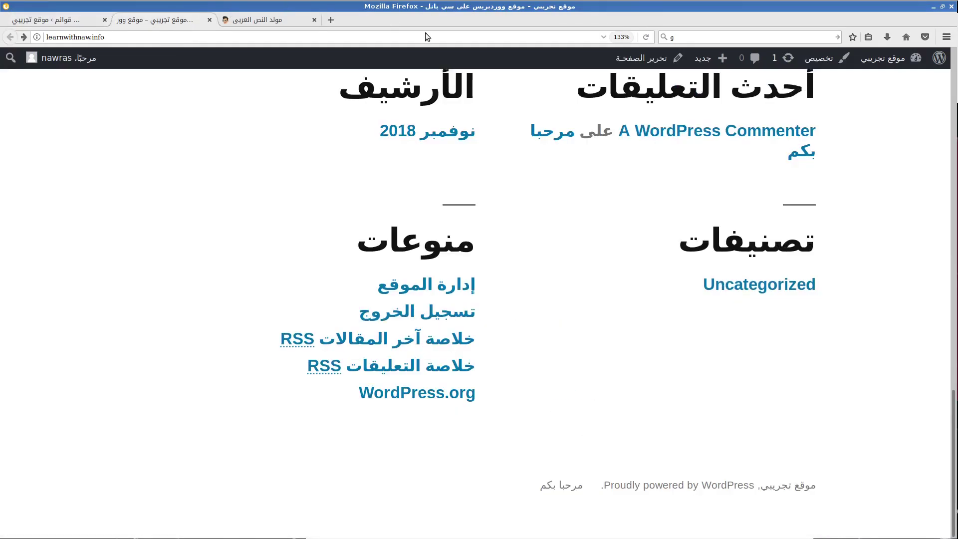
pyautogui.click(648, 37)
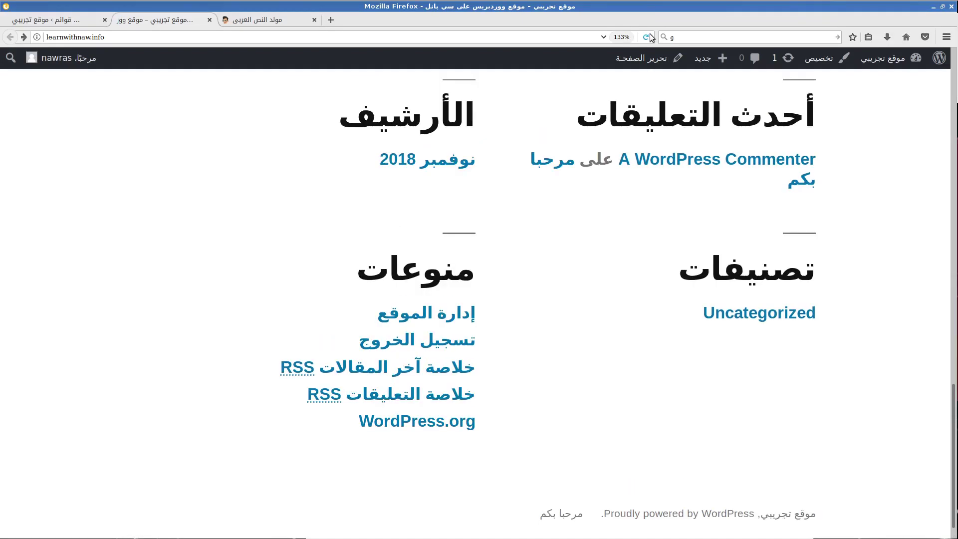
pyautogui.press('Home')
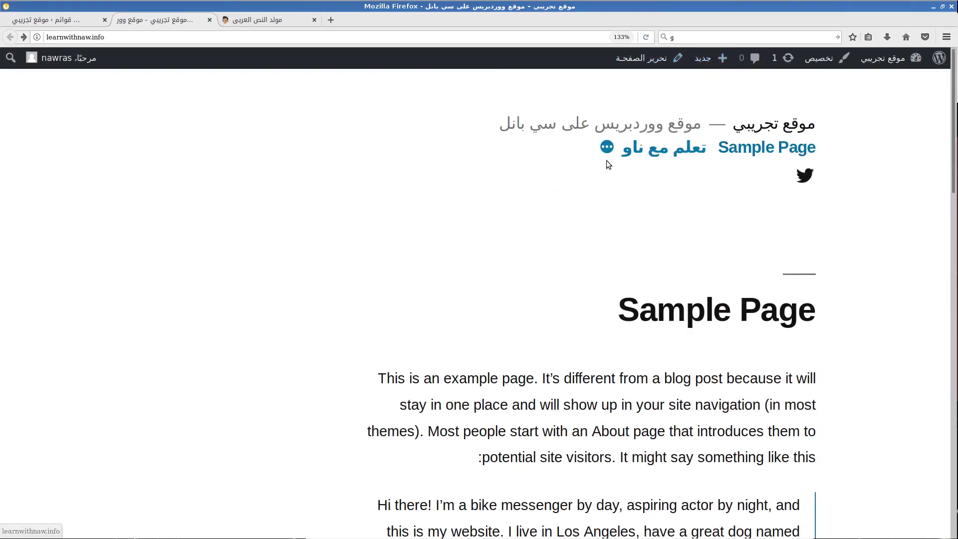
pyautogui.click(22, 17)
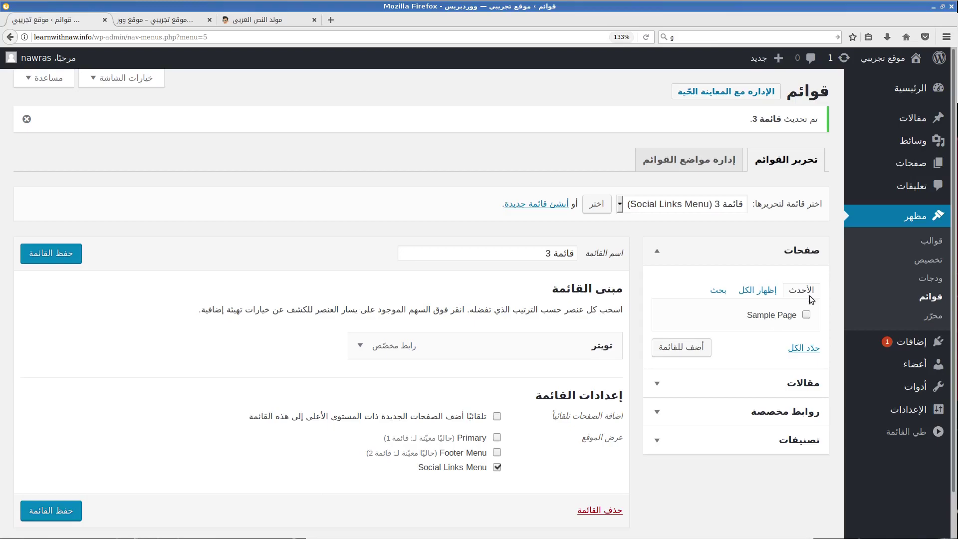
# Step: Open the theme customizer's site identity settings (هوية الموقع) and look over the page preview
pyautogui.click(916, 263)
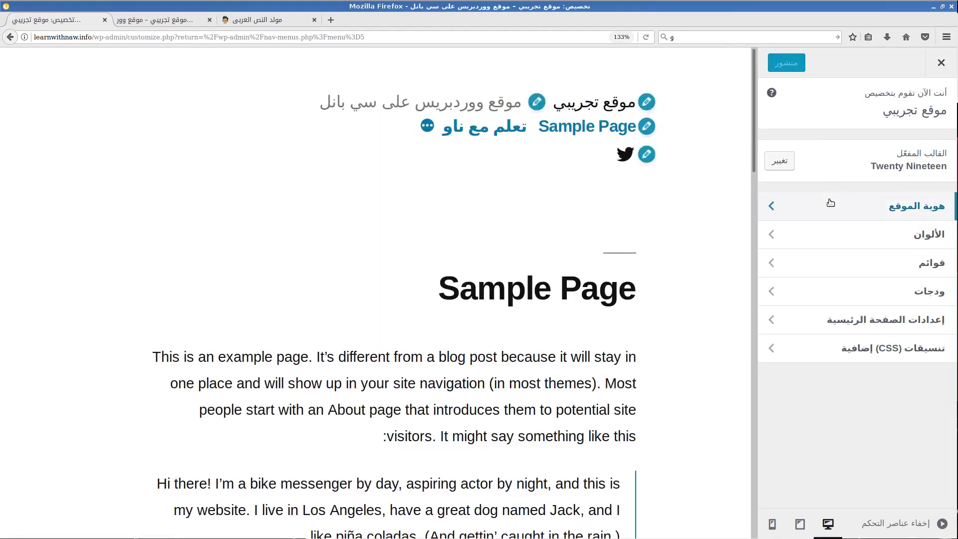
pyautogui.click(828, 202)
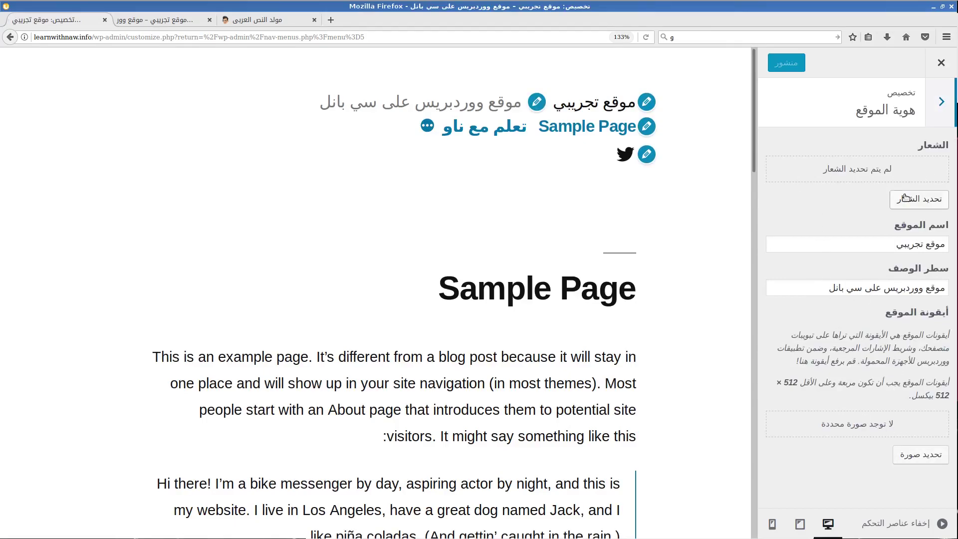
pyautogui.moveTo(756, 123); pyautogui.dragTo(756, 228)
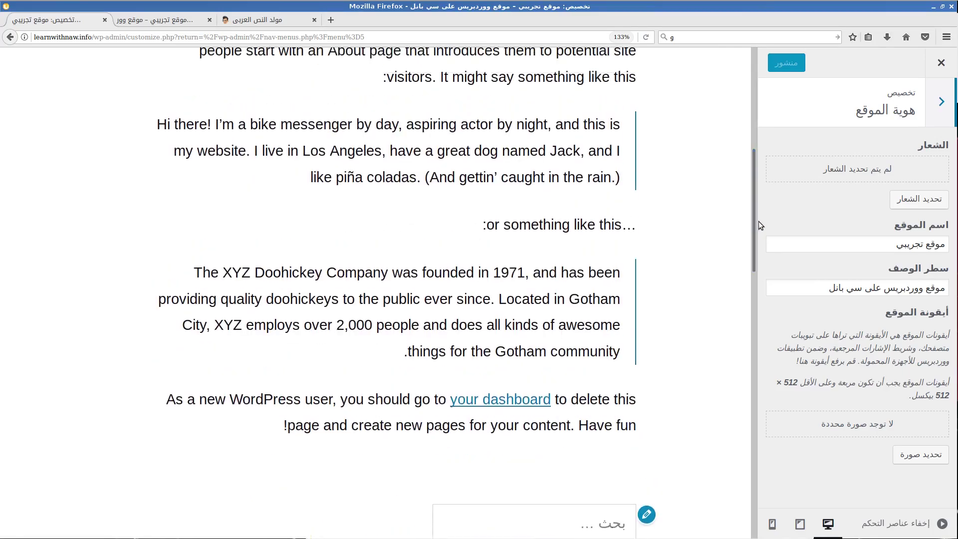
pyautogui.click(953, 99)
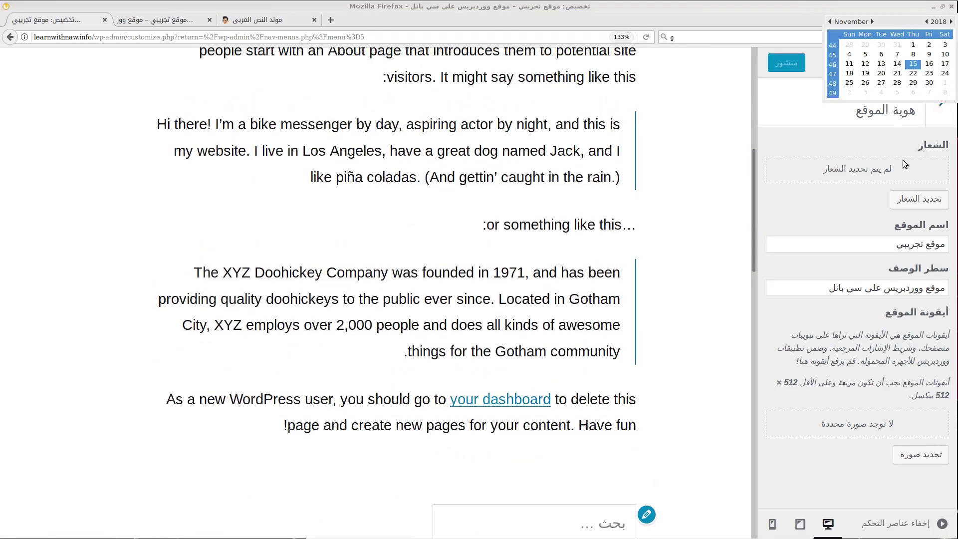
pyautogui.click(847, 468)
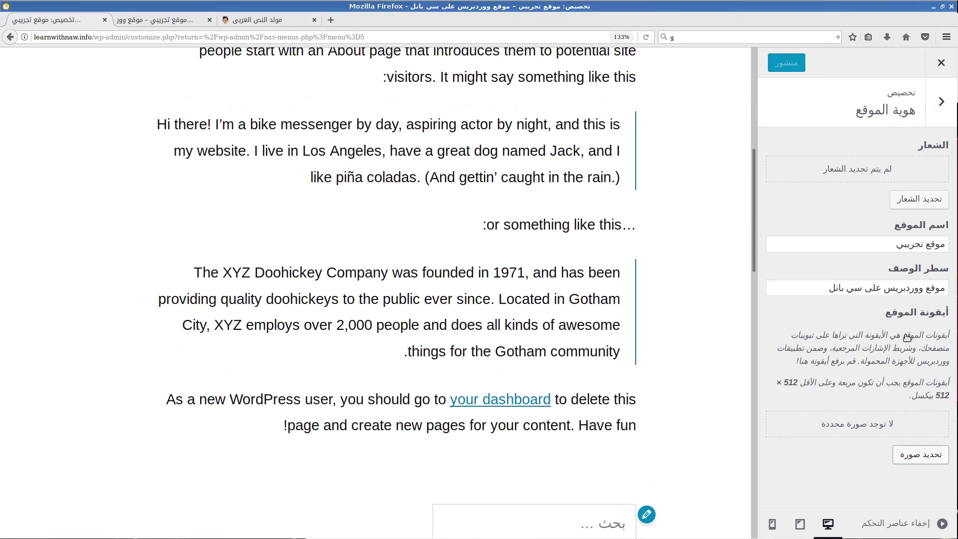
# Step: Try to set abstract.jpg from the media library as the site logo, cropped to a smaller square around the head
pyautogui.click(906, 202)
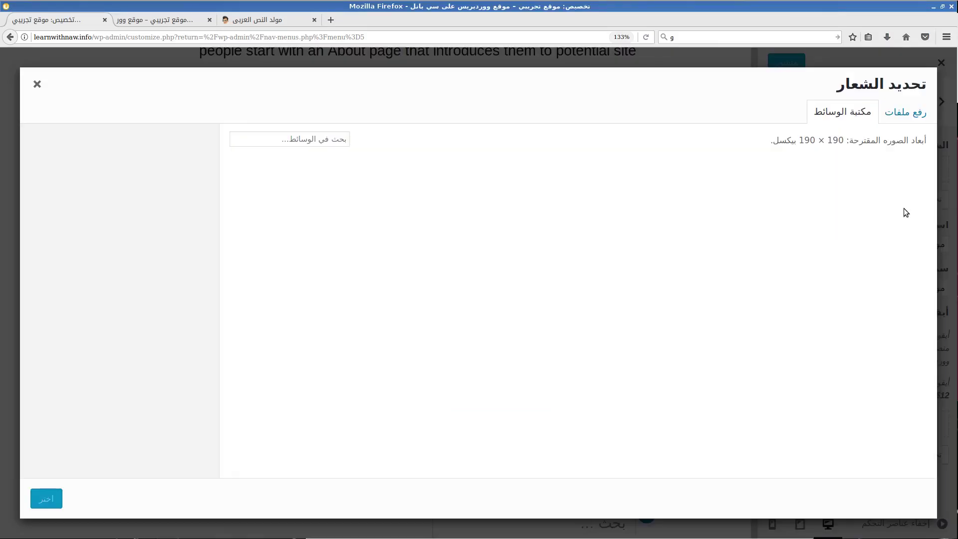
pyautogui.click(870, 218)
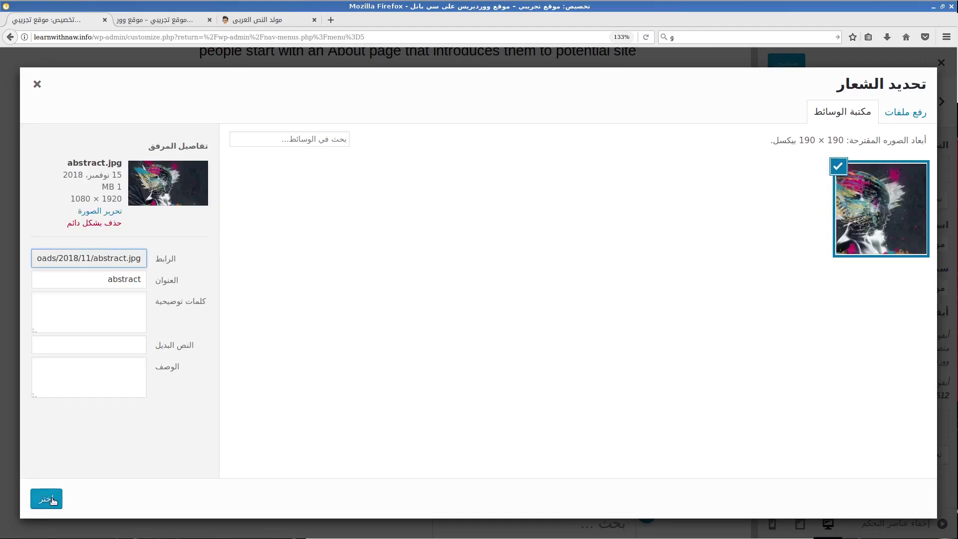
pyautogui.click(46, 498)
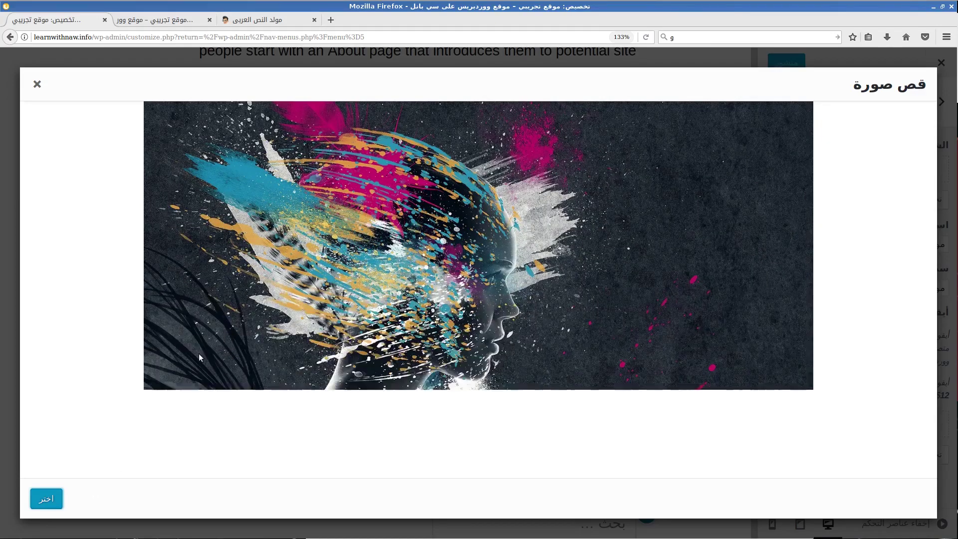
pyautogui.moveTo(422, 275); pyautogui.dragTo(384, 276)
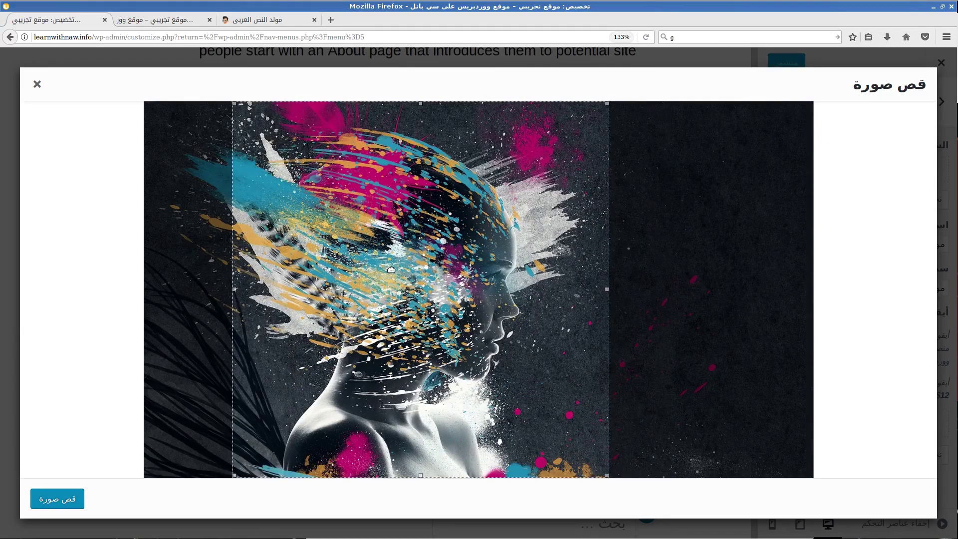
pyautogui.moveTo(601, 105); pyautogui.dragTo(547, 102)
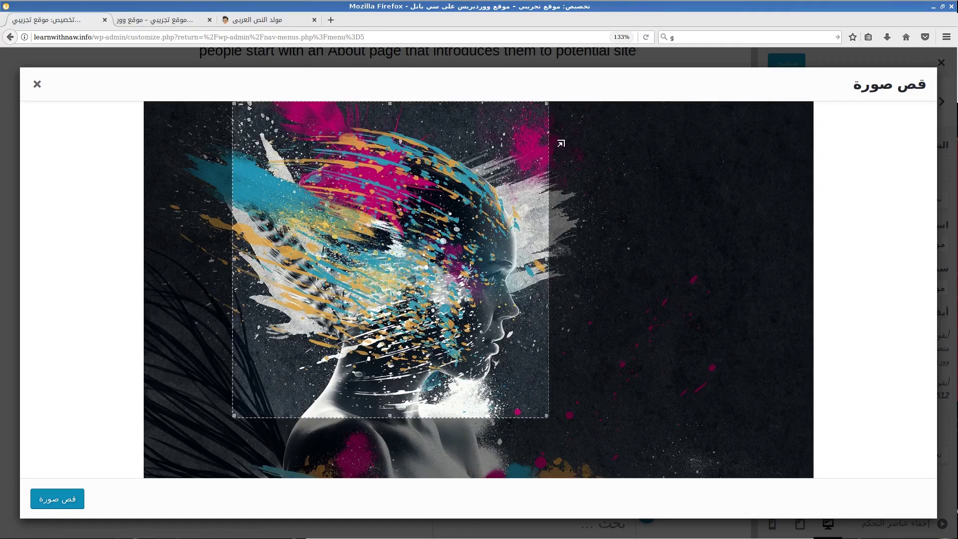
pyautogui.click(50, 501)
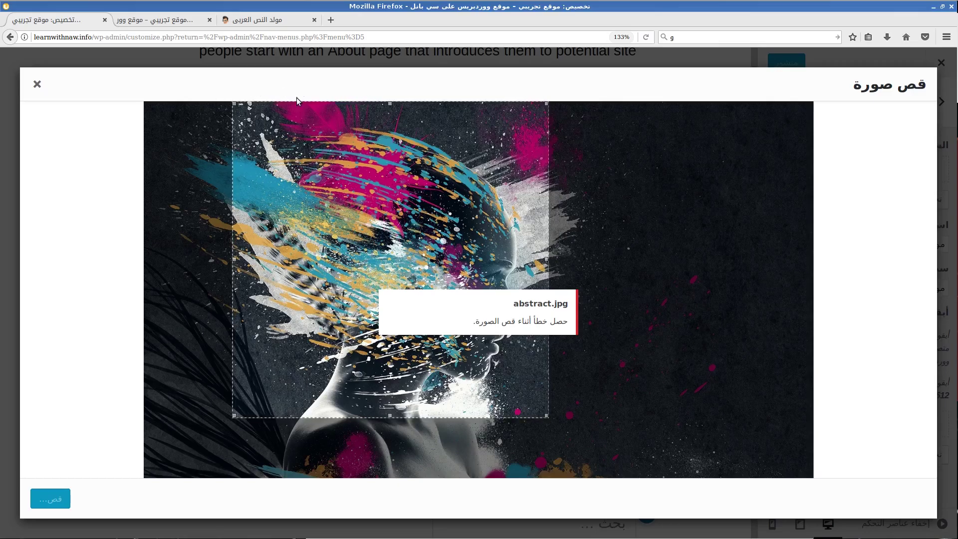
pyautogui.click(37, 86)
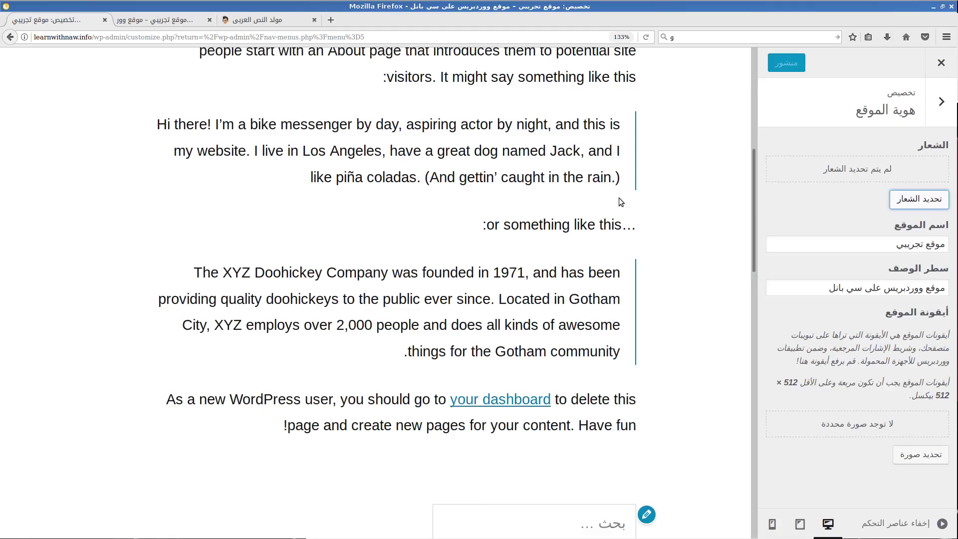
# Step: Set abstract.jpg from the media library as the site logo and check it in the header preview
pyautogui.click(929, 202)
pyautogui.click(845, 196)
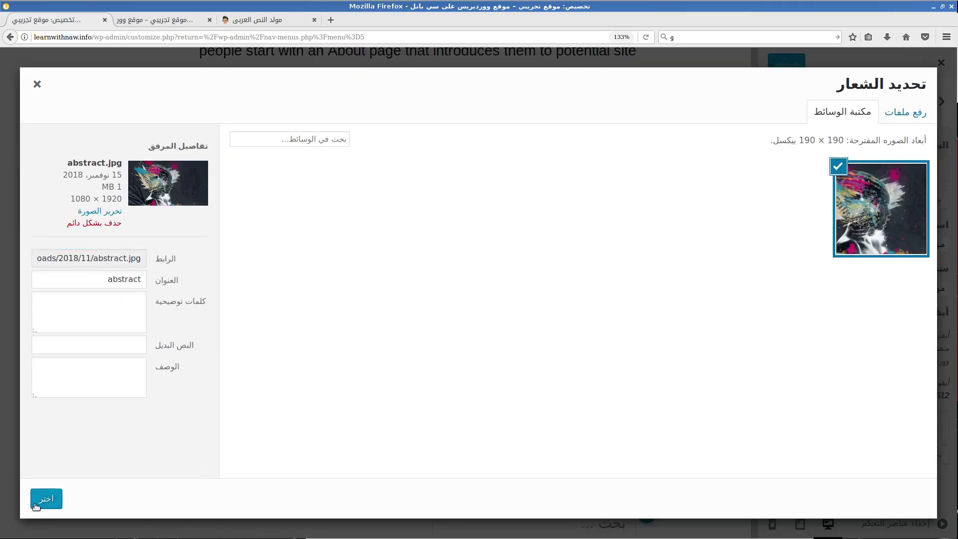
pyautogui.click(37, 500)
pyautogui.click(62, 499)
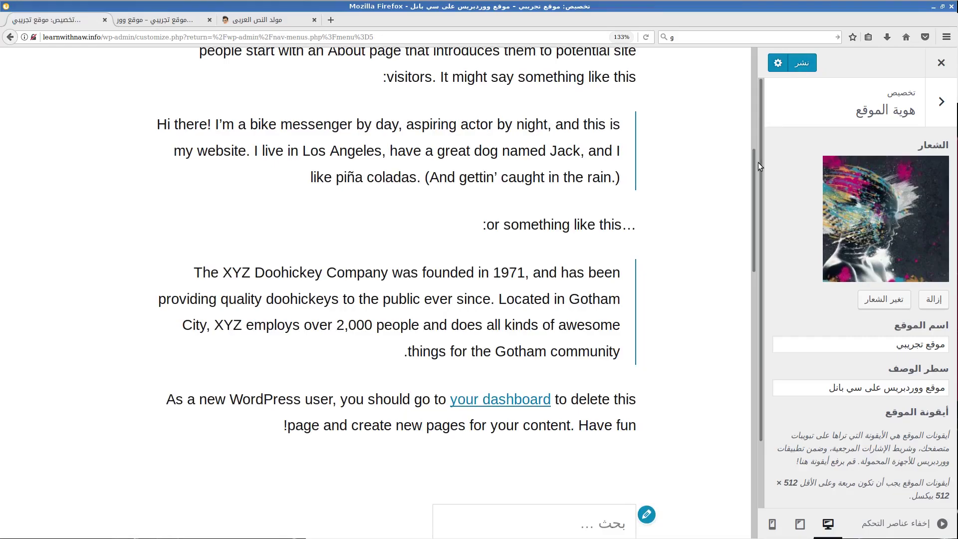
pyautogui.moveTo(754, 163); pyautogui.dragTo(754, 58)
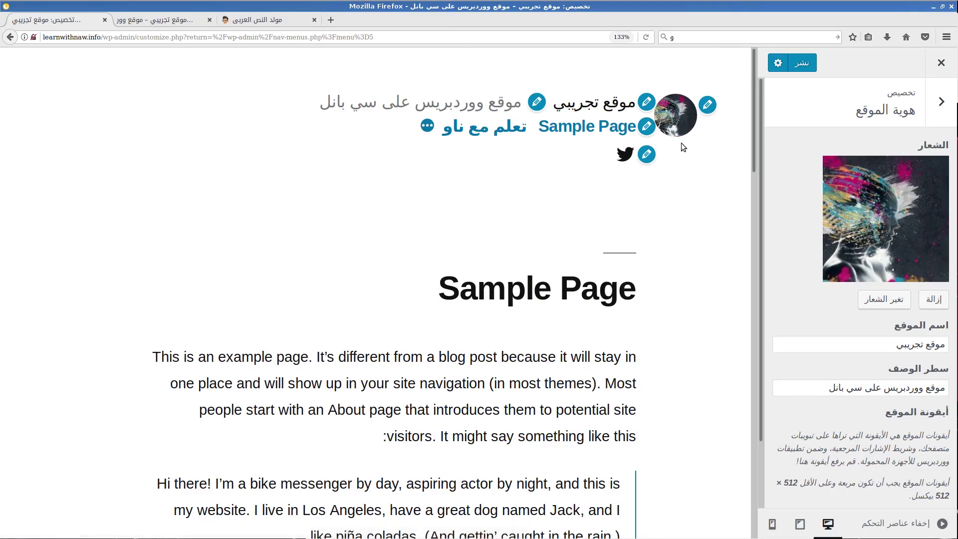
# Step: Look through the customizer's colors, menus, footer widgets, homepage settings and additional CSS sections
pyautogui.click(941, 101)
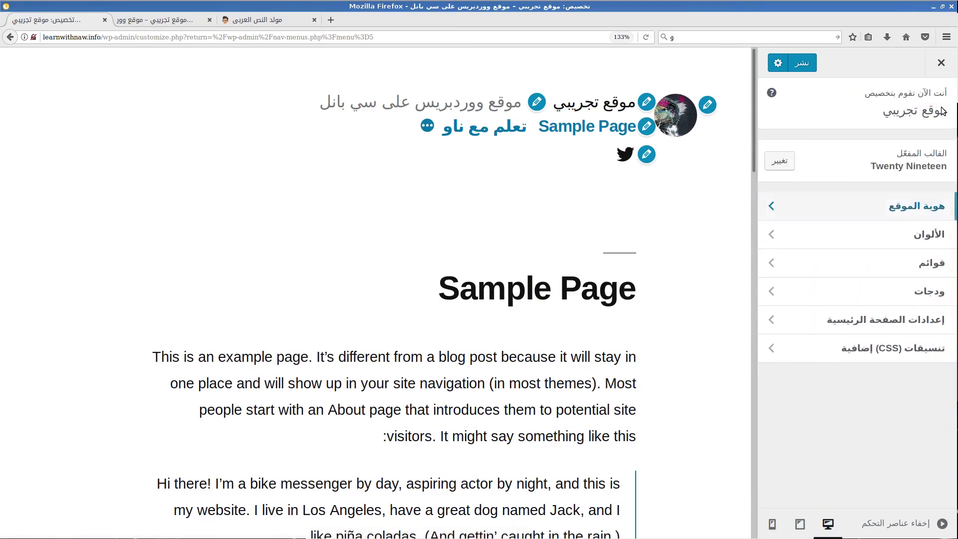
pyautogui.click(847, 238)
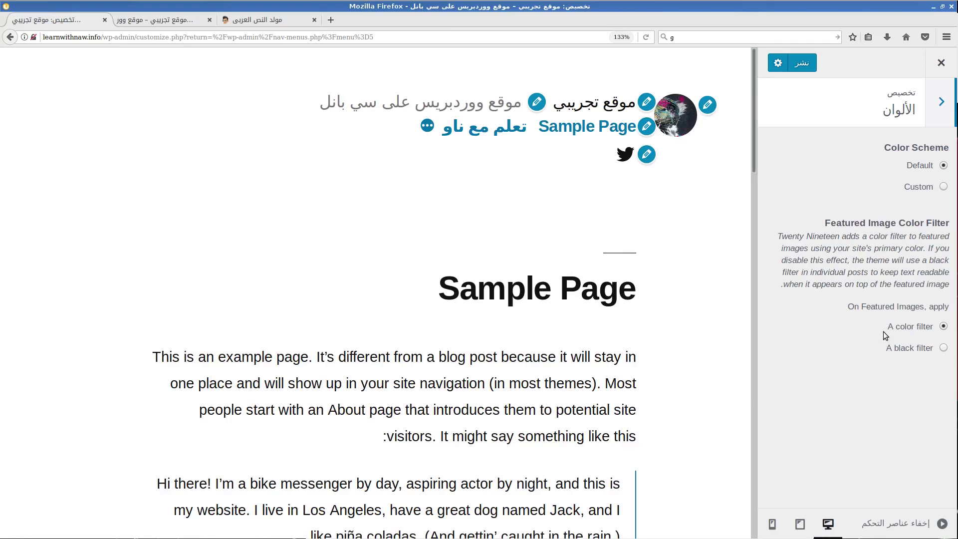
pyautogui.click(926, 107)
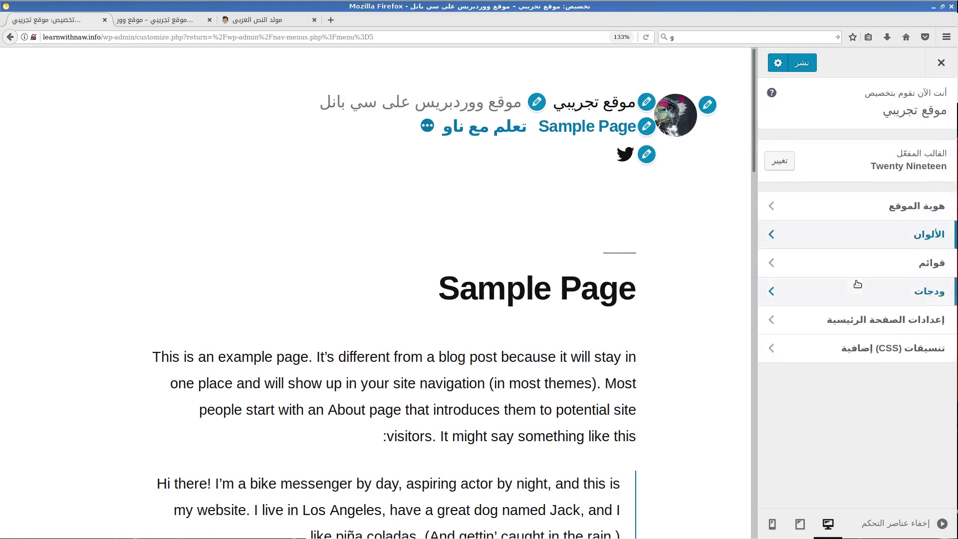
pyautogui.click(863, 255)
pyautogui.click(937, 118)
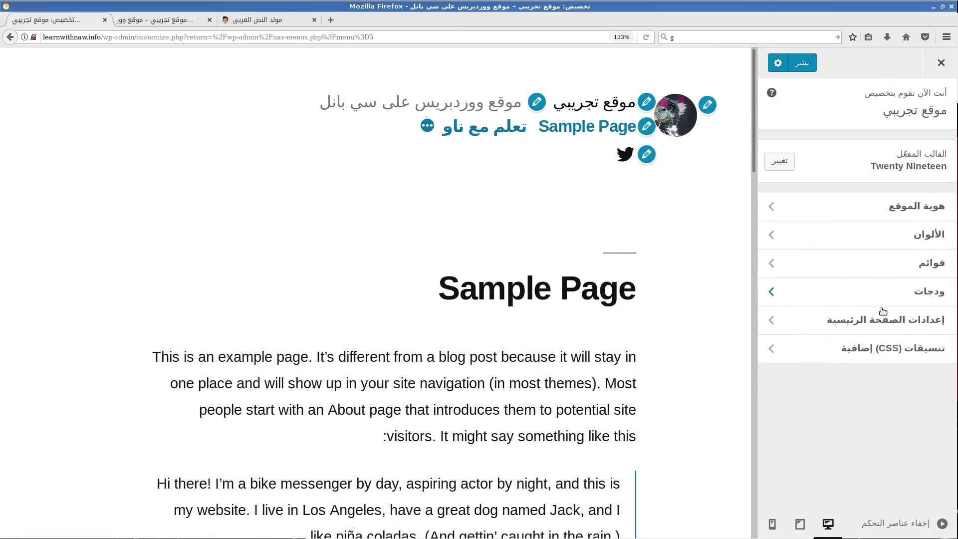
pyautogui.click(881, 295)
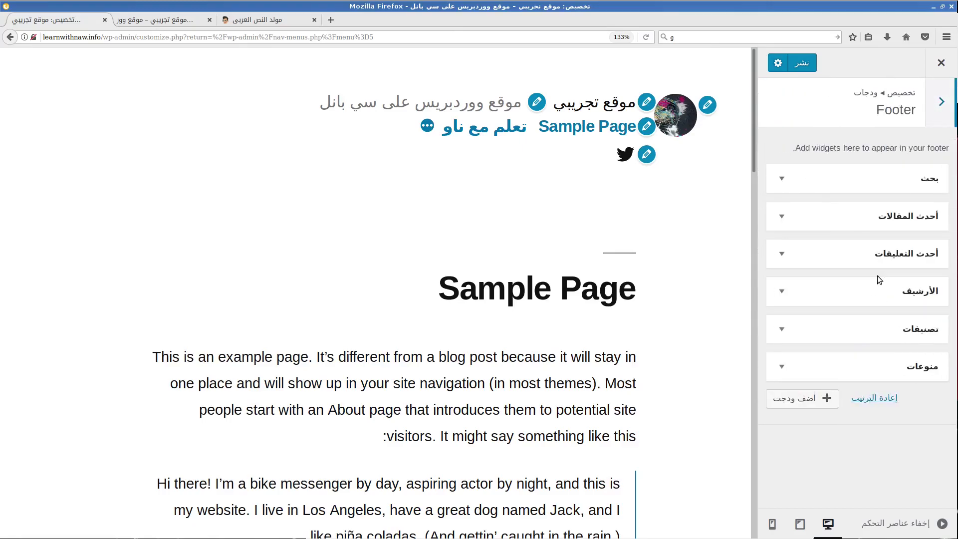
pyautogui.click(933, 103)
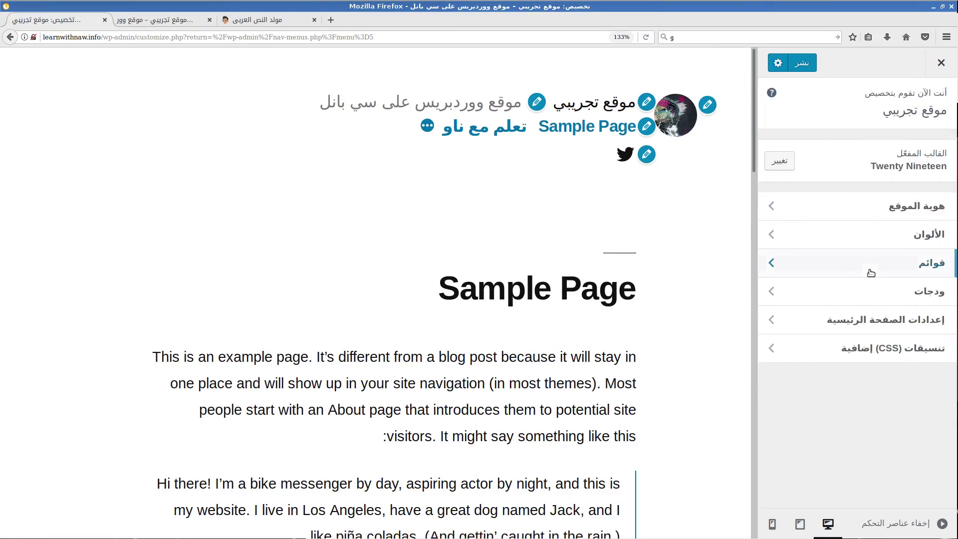
pyautogui.click(857, 331)
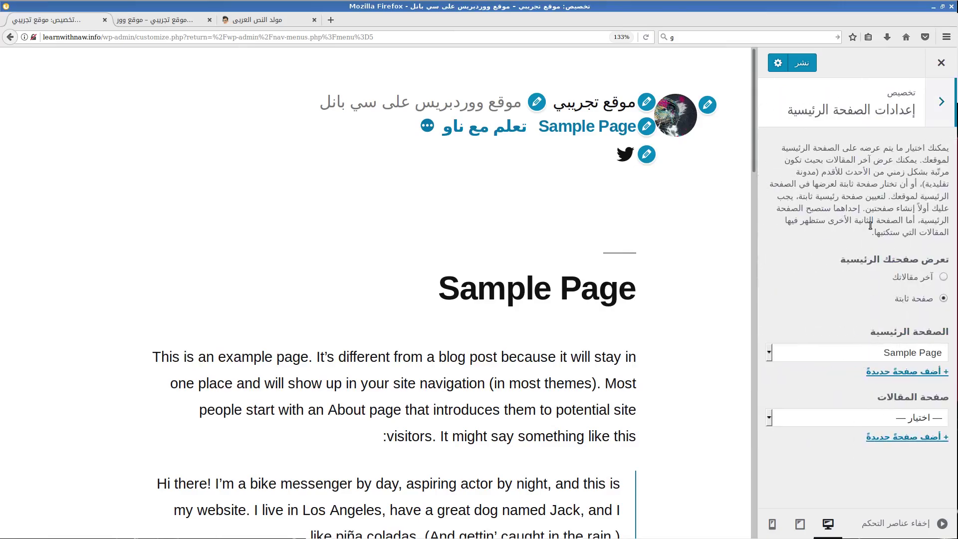
pyautogui.click(939, 119)
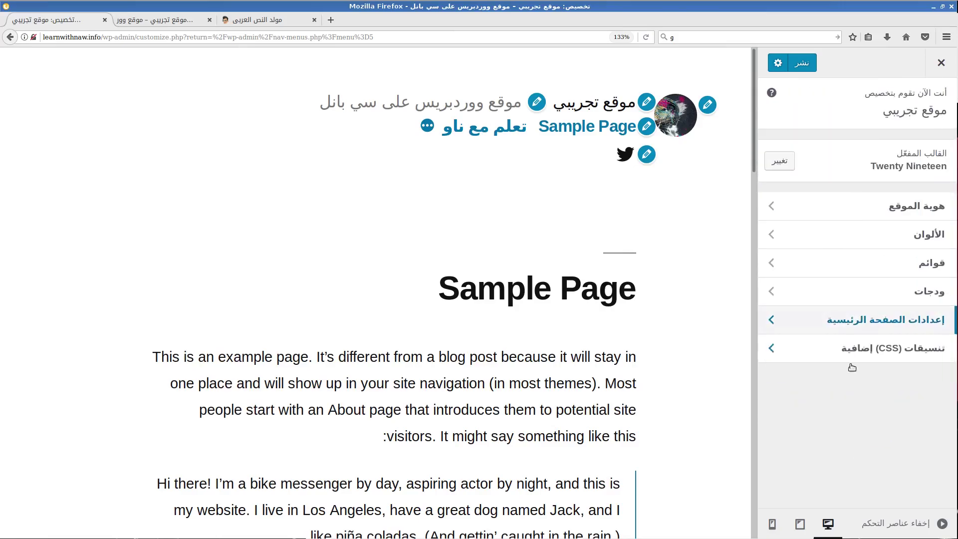
pyautogui.click(850, 348)
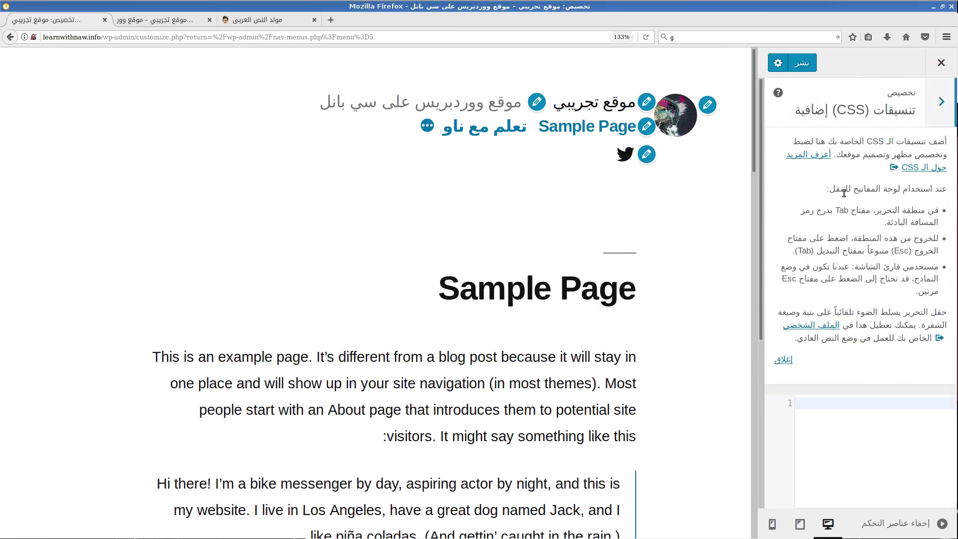
pyautogui.click(940, 101)
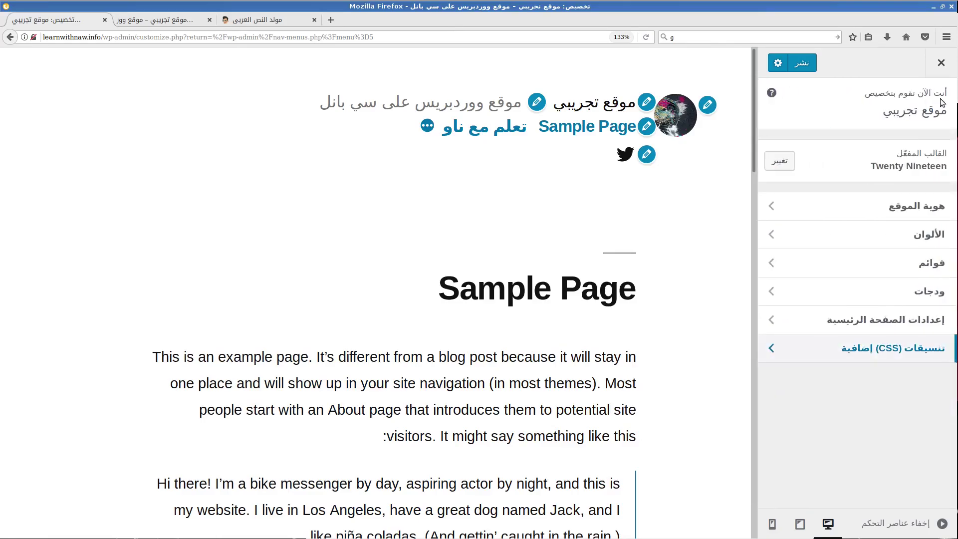
# Step: Publish the customizer changes and close the customizer
pyautogui.click(801, 63)
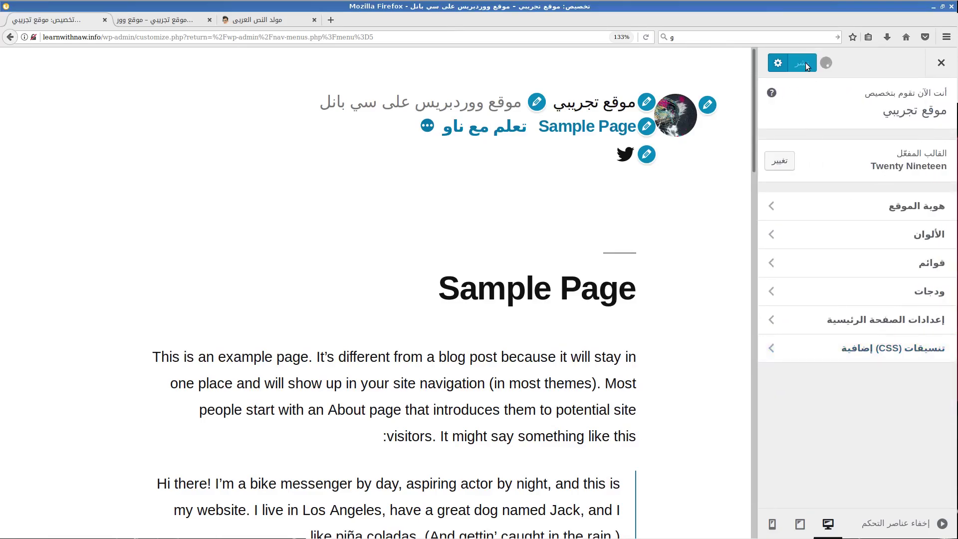
pyautogui.click(946, 70)
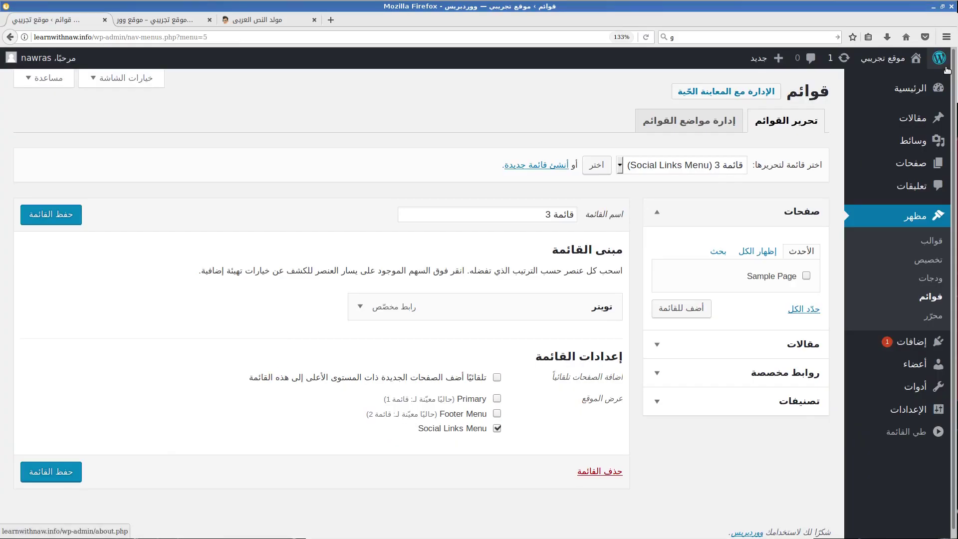
# Step: Upload nature.jpg from the Pictures folder as the featured image of the page Sample Page and update the page
pyautogui.moveTo(904, 164)
pyautogui.click(830, 170)
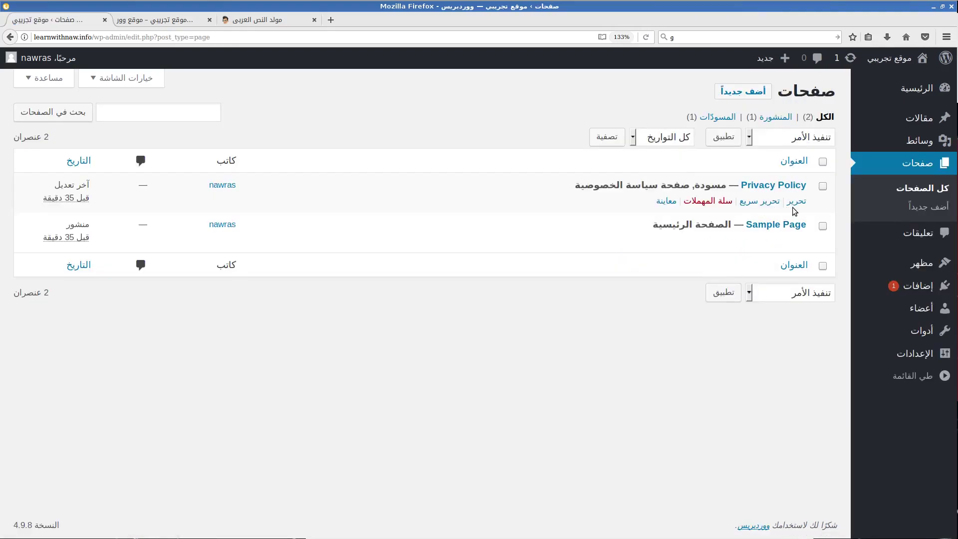
pyautogui.click(796, 241)
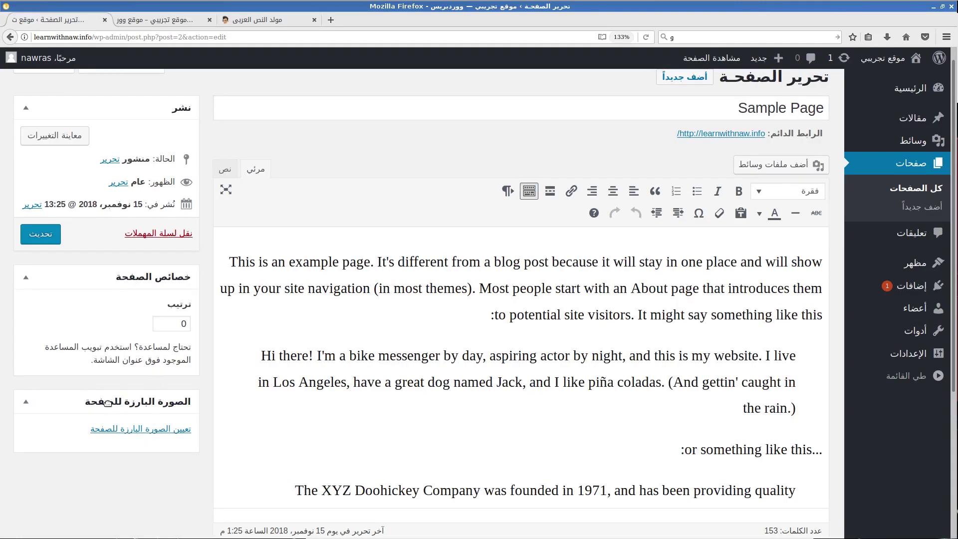
pyautogui.click(141, 429)
pyautogui.click(906, 112)
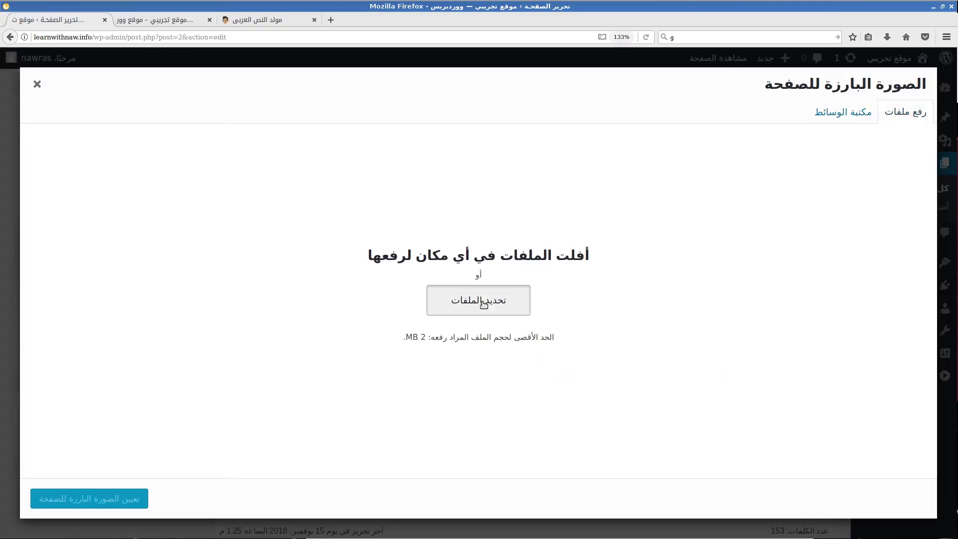
pyautogui.click(483, 300)
pyautogui.click(357, 203)
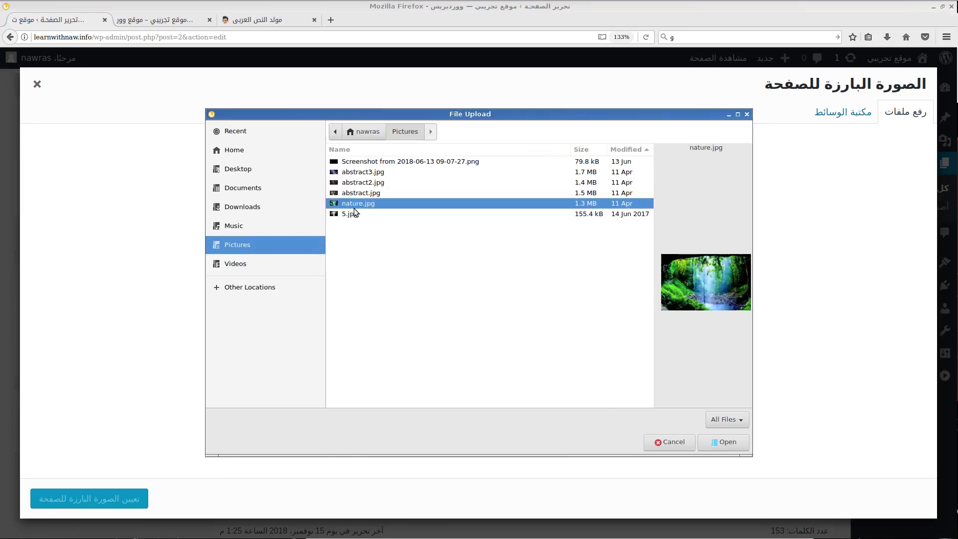
pyautogui.click(724, 442)
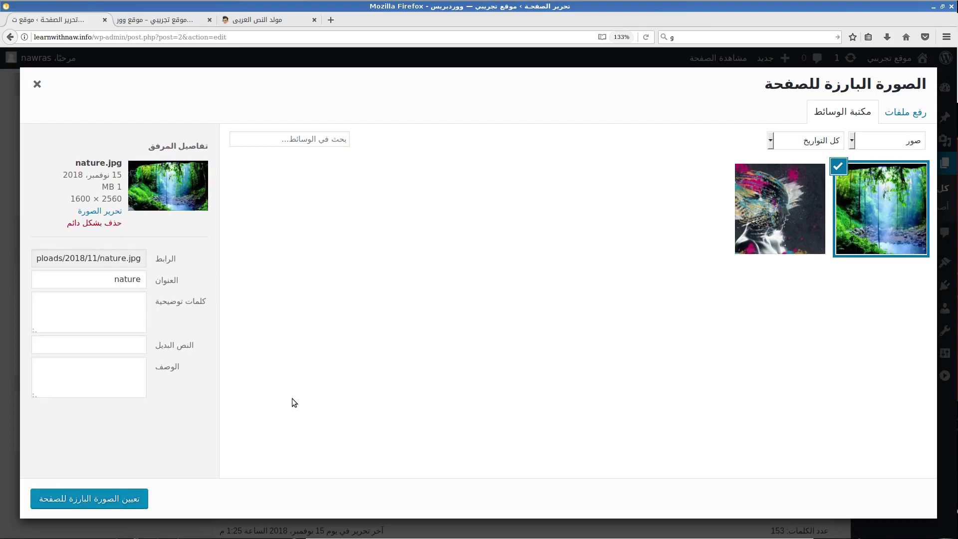
pyautogui.click(127, 494)
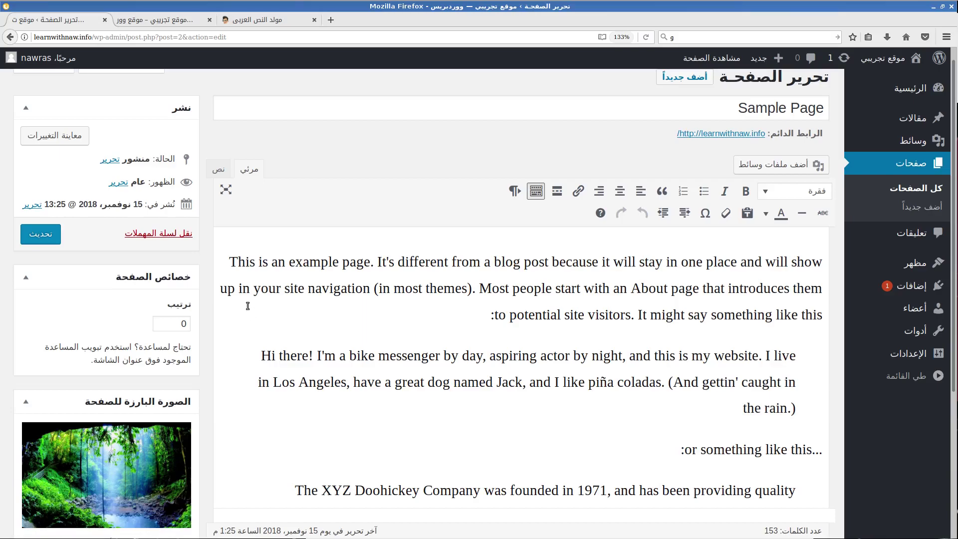
pyautogui.scroll(1, 247, 306)
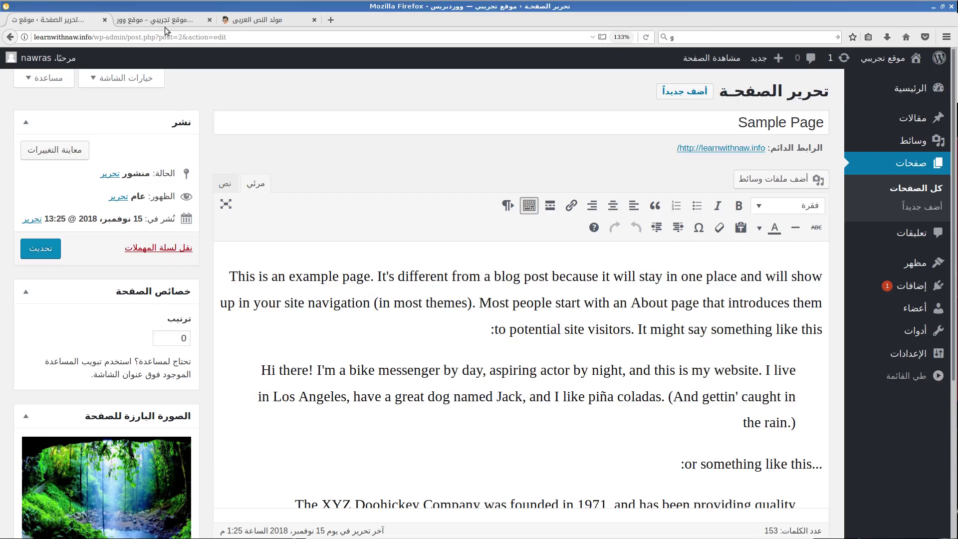
pyautogui.click(40, 247)
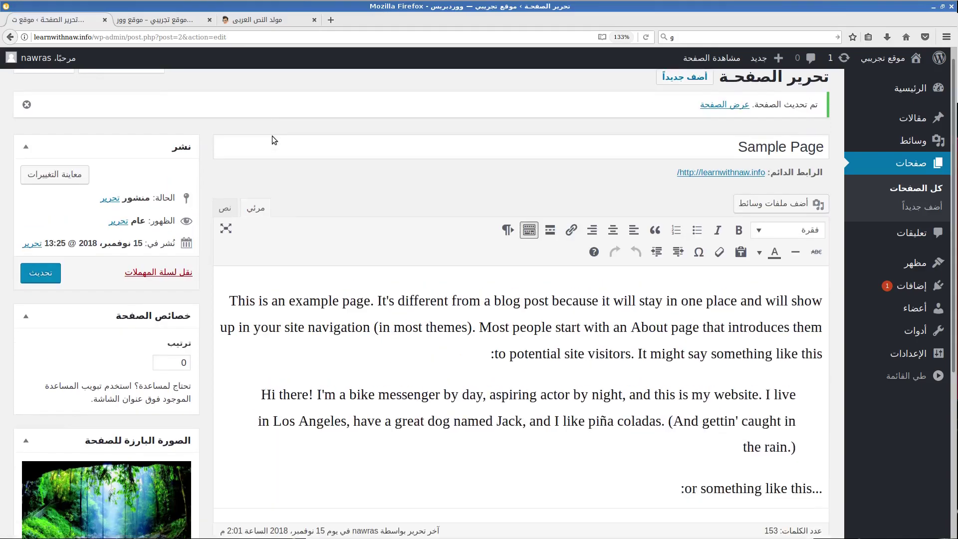
# Step: Reload the site's home page and check the header's logo and featured image
pyautogui.click(167, 19)
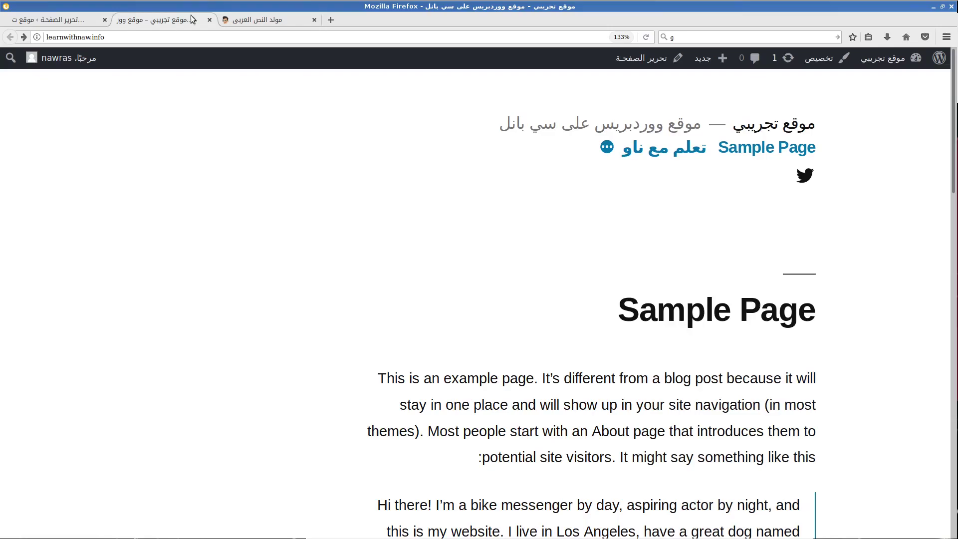
pyautogui.click(645, 38)
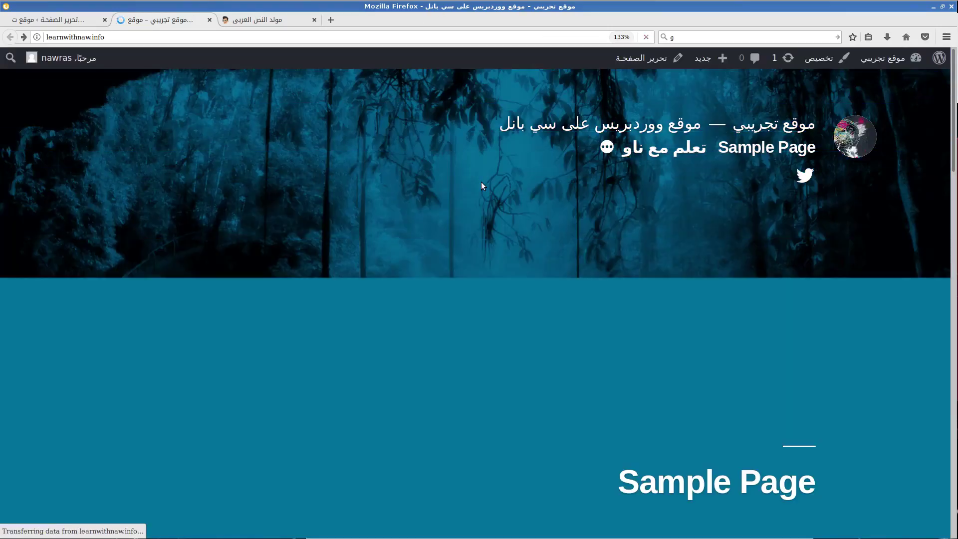
pyautogui.scroll(-10, 481, 186)
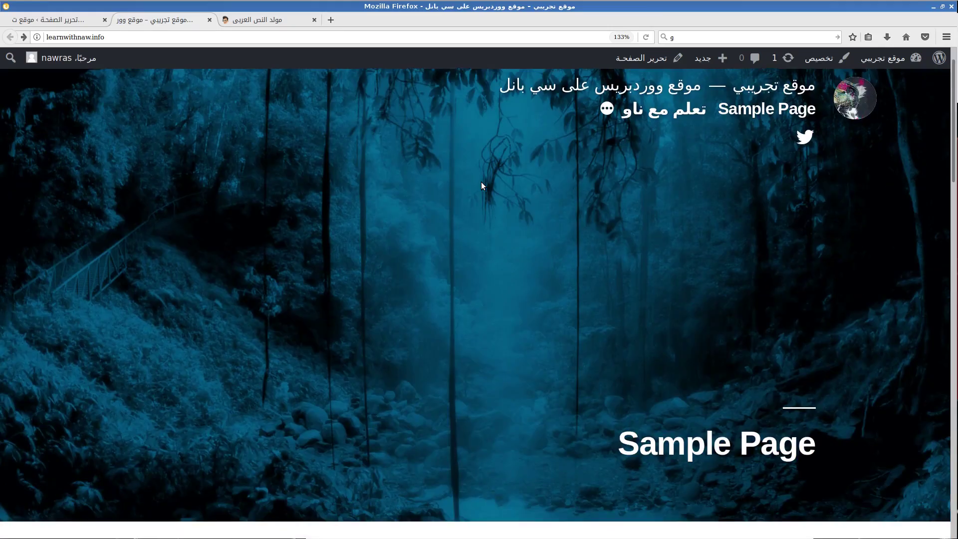
pyautogui.scroll(5, 481, 183)
pyautogui.scroll(5, 482, 183)
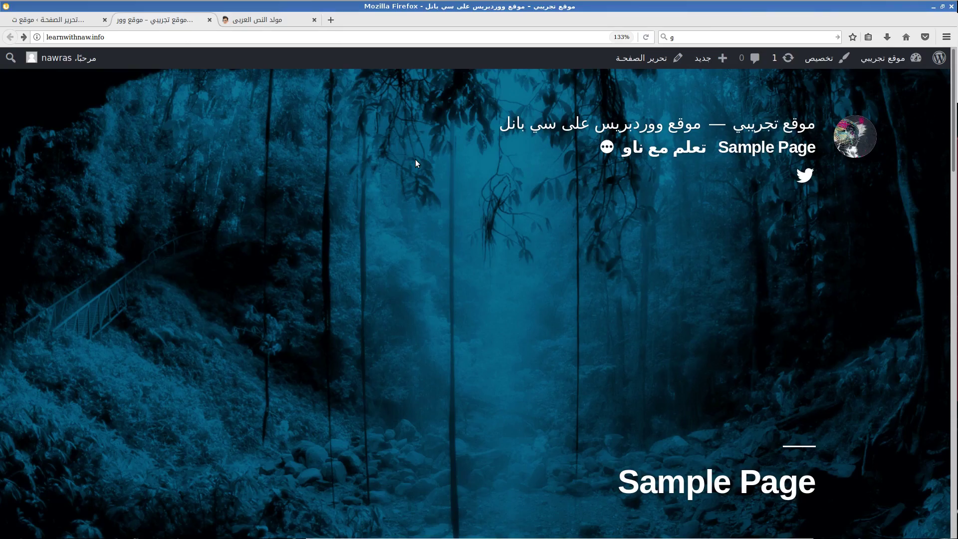
pyautogui.scroll(-2, 415, 160)
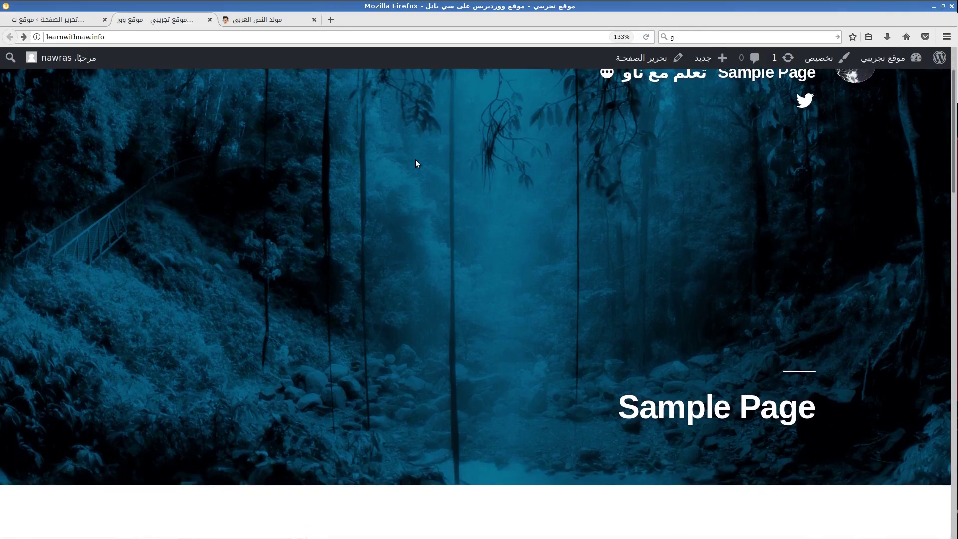
# Step: Check the home page's featured image, return to the Sample Page editor and open the customizer's colors section
pyautogui.scroll(2, 415, 159)
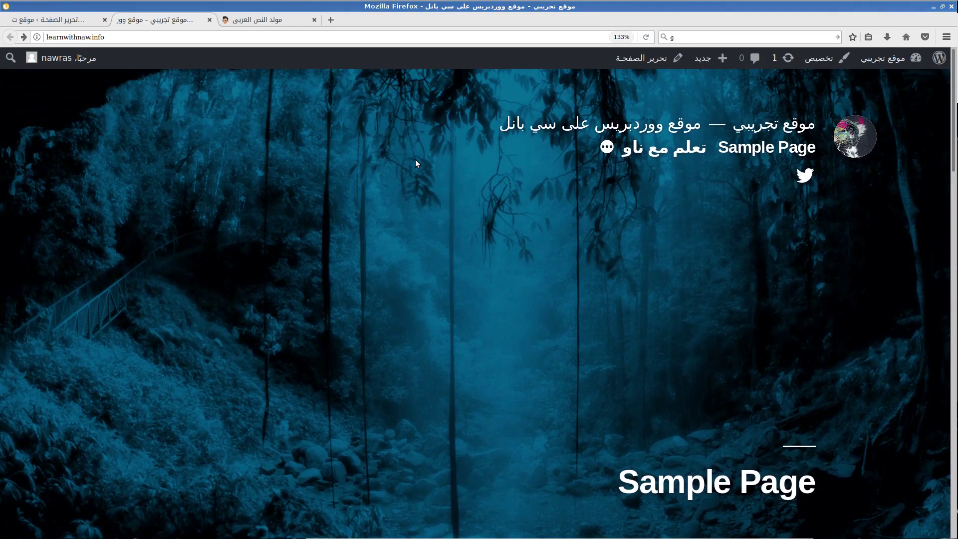
pyautogui.scroll(-5, 415, 162)
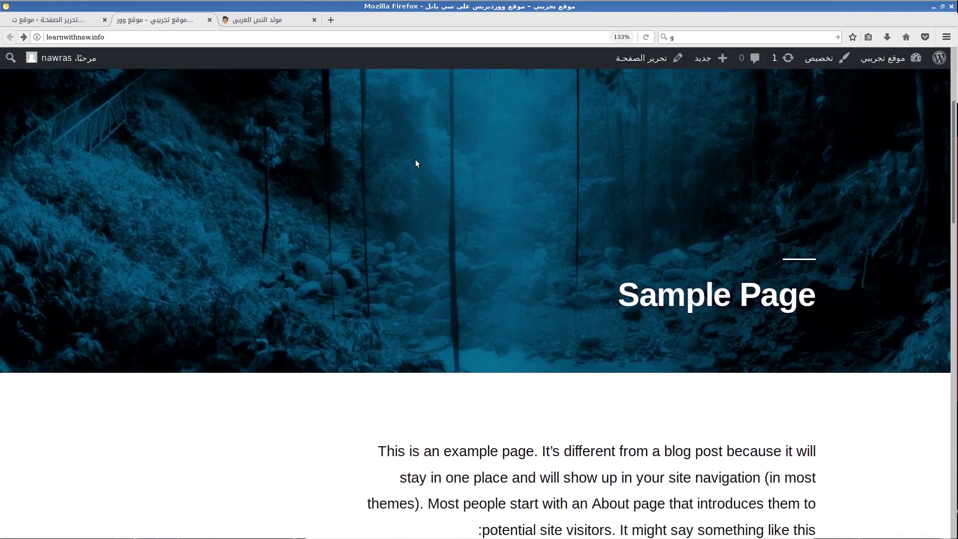
pyautogui.click(66, 21)
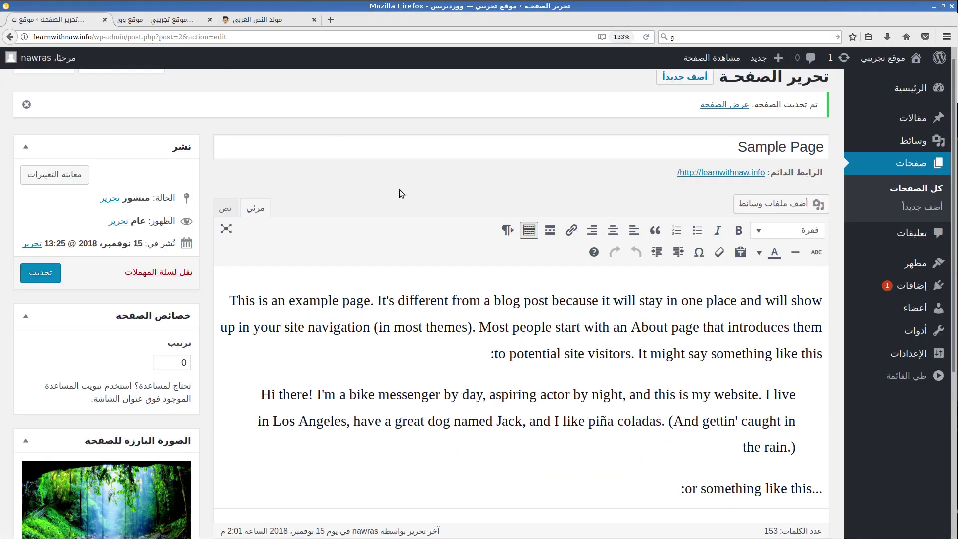
pyautogui.moveTo(934, 276)
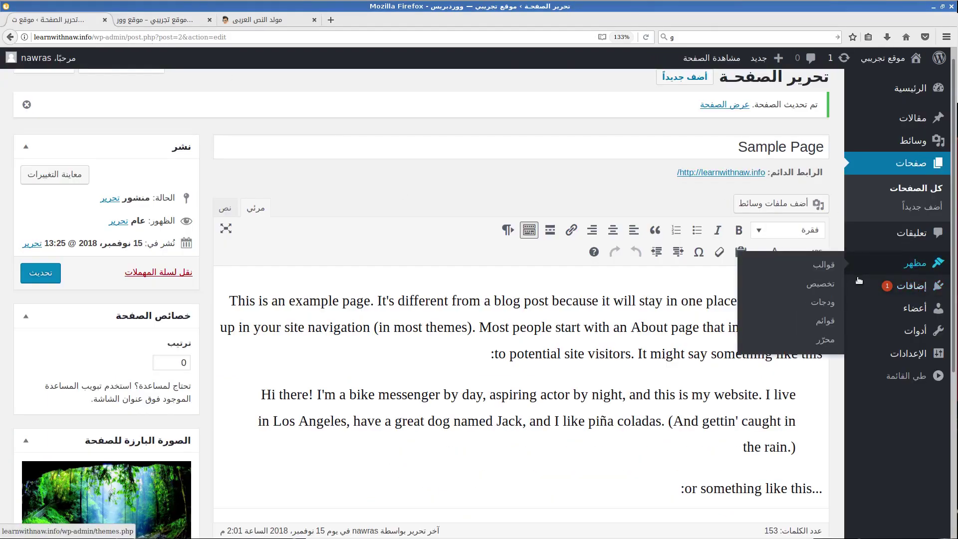
pyautogui.click(798, 286)
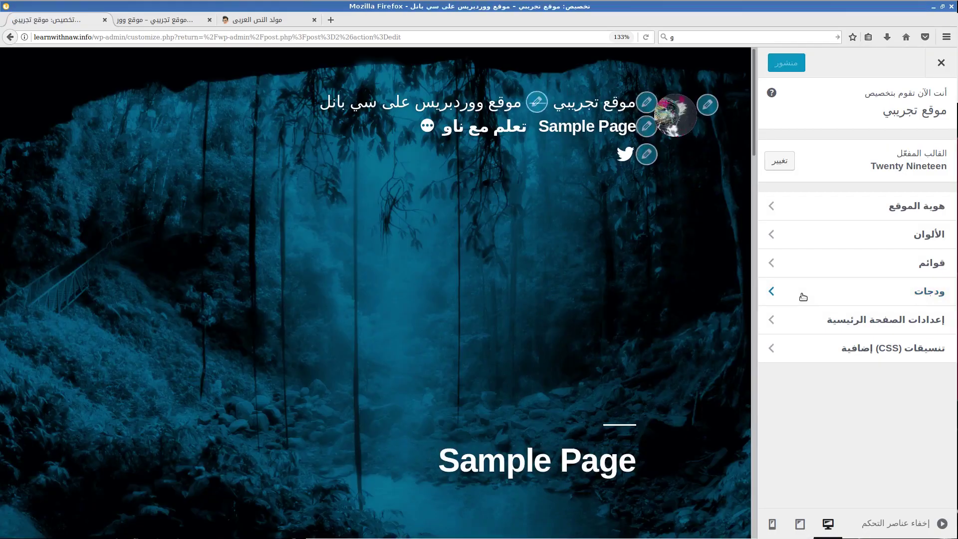
pyautogui.click(796, 240)
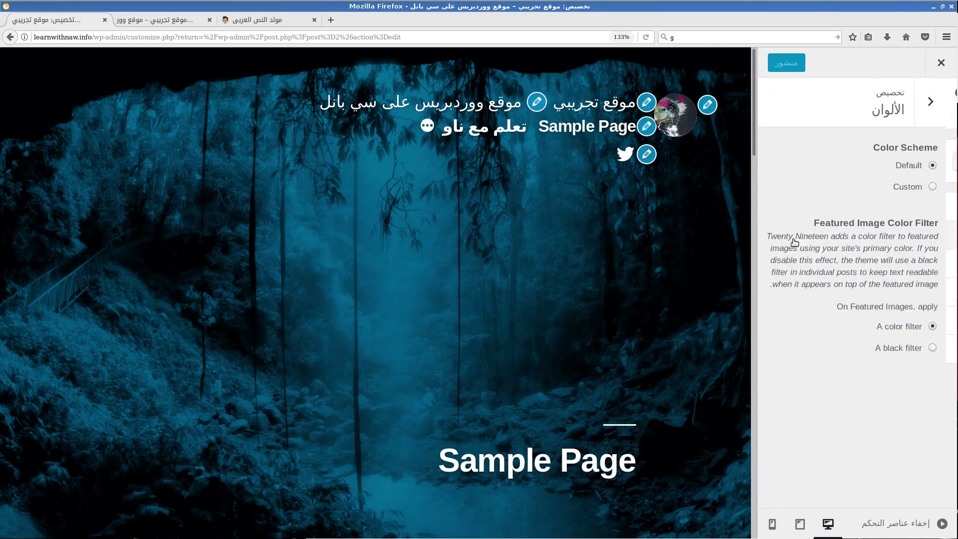
# Step: Try a black filter on featured images and publish it, switching back to the color filter and publishing again
pyautogui.click(895, 347)
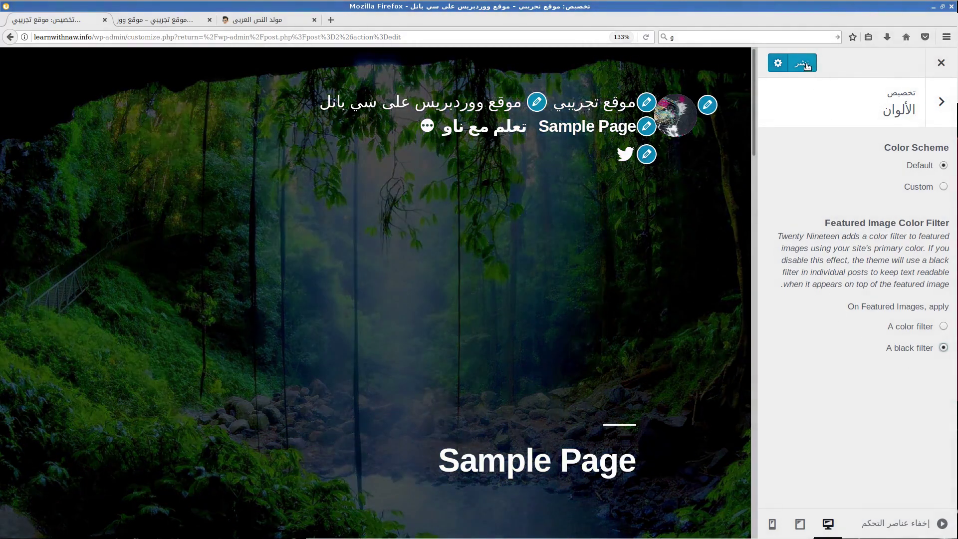
pyautogui.click(806, 65)
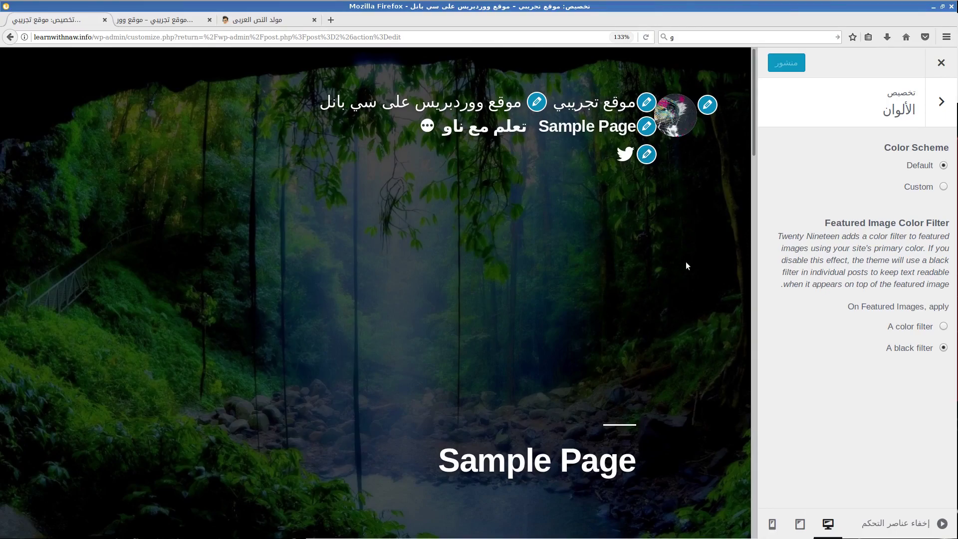
pyautogui.click(942, 326)
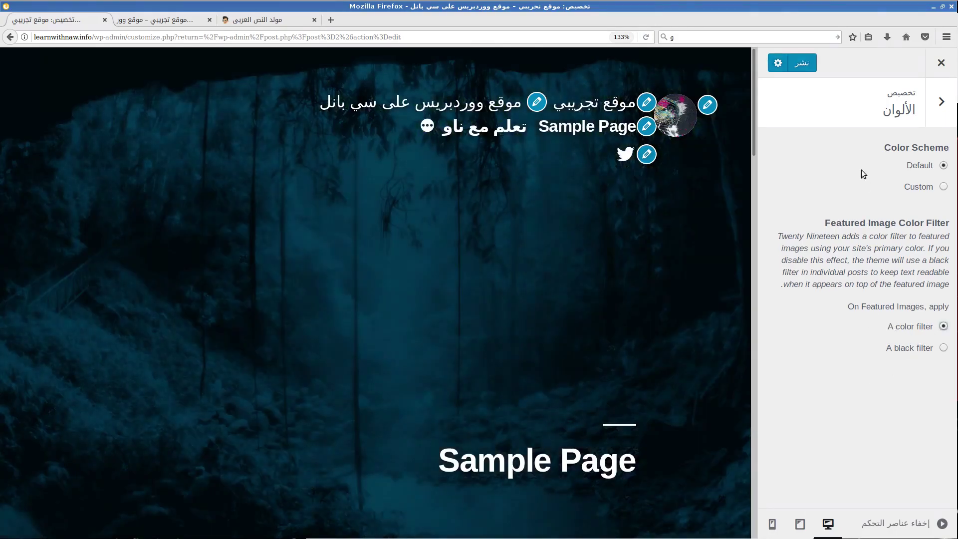
pyautogui.click(802, 63)
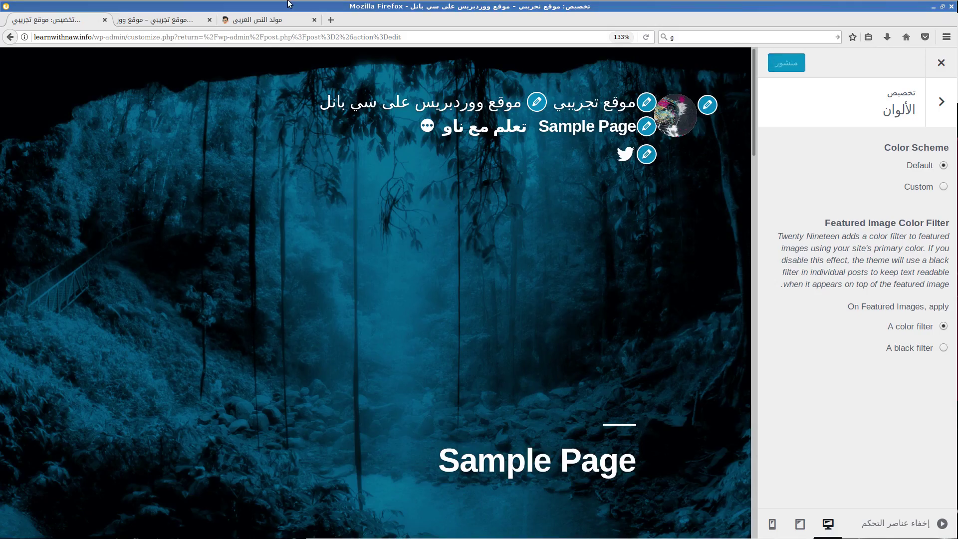
# Step: Look through the site's home page from the header and featured image down to the footer widgets and menu
pyautogui.click(134, 21)
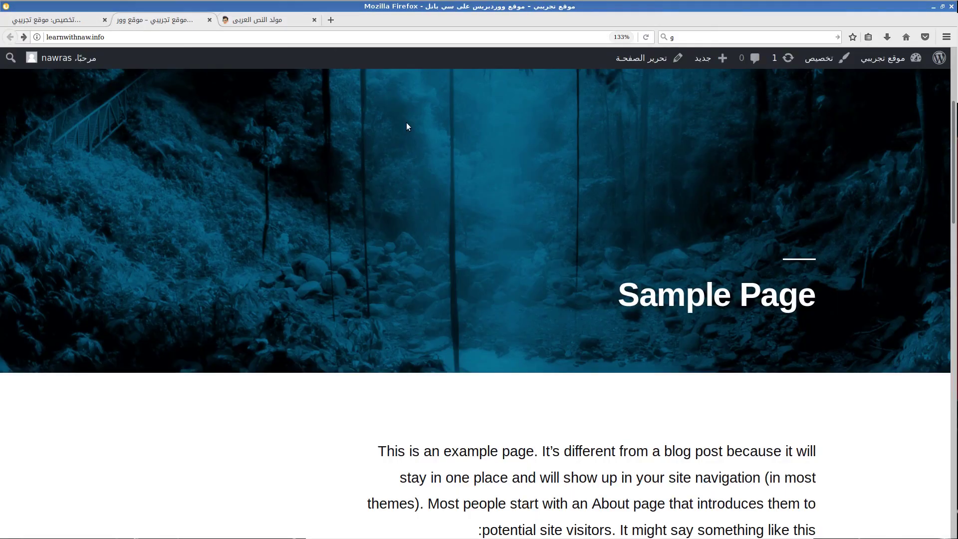
pyautogui.scroll(5, 553, 199)
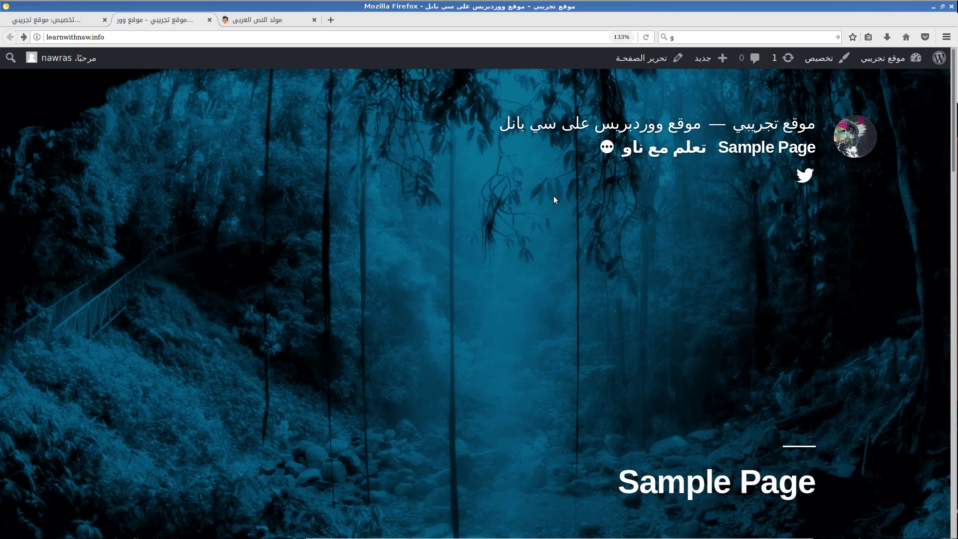
pyautogui.scroll(-4, 553, 200)
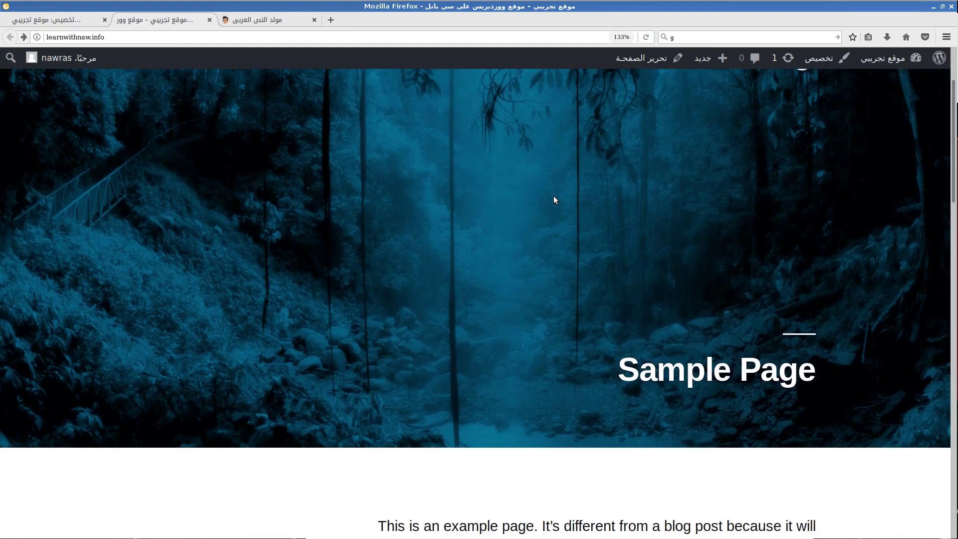
pyautogui.scroll(3, 554, 199)
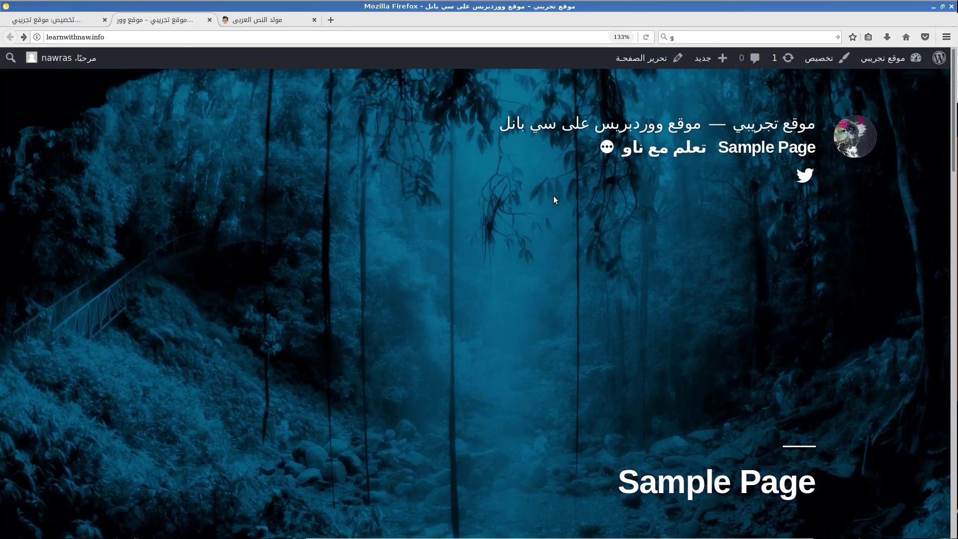
pyautogui.scroll(-10, 554, 199)
pyautogui.scroll(5, 554, 200)
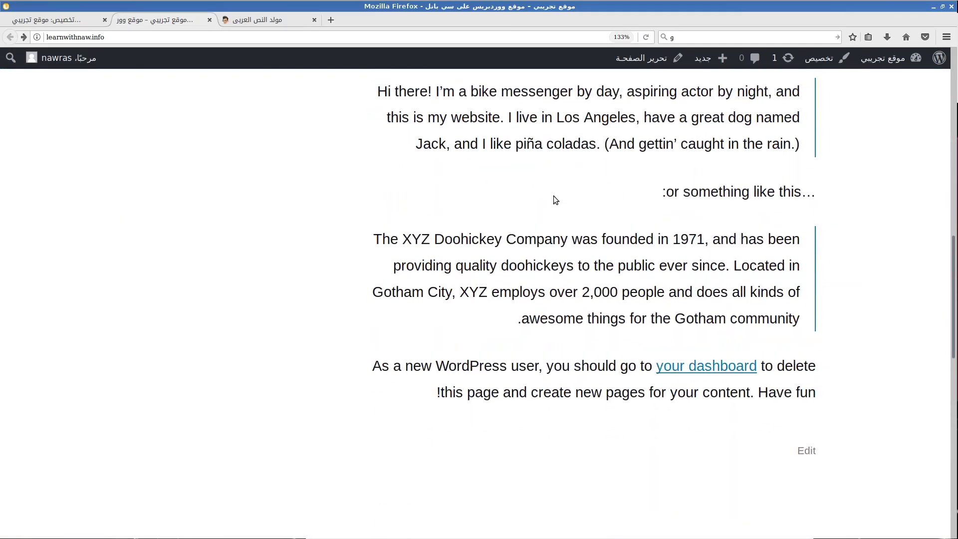
pyautogui.scroll(6, 554, 197)
pyautogui.scroll(-15, 553, 197)
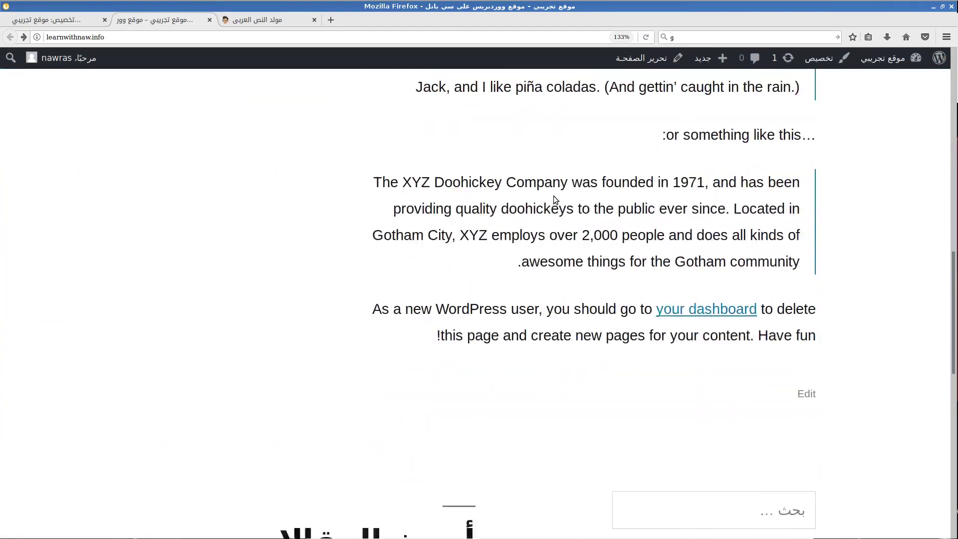
pyautogui.scroll(-3, 553, 196)
# Step: Open the post مرحبا بكم from the footer menu and examine its header's featured image, title and post details
pyautogui.click(549, 491)
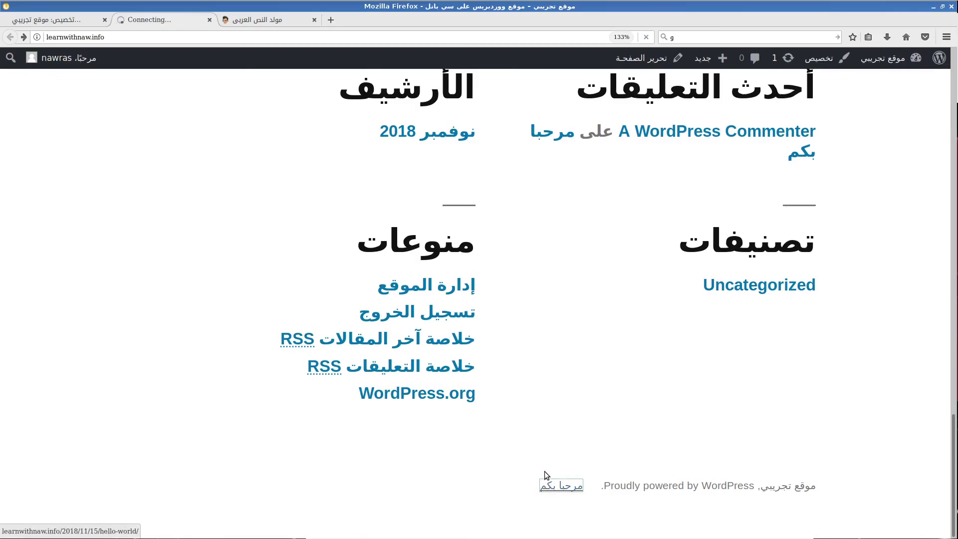
pyautogui.scroll(1, 546, 476)
pyautogui.scroll(10, 543, 471)
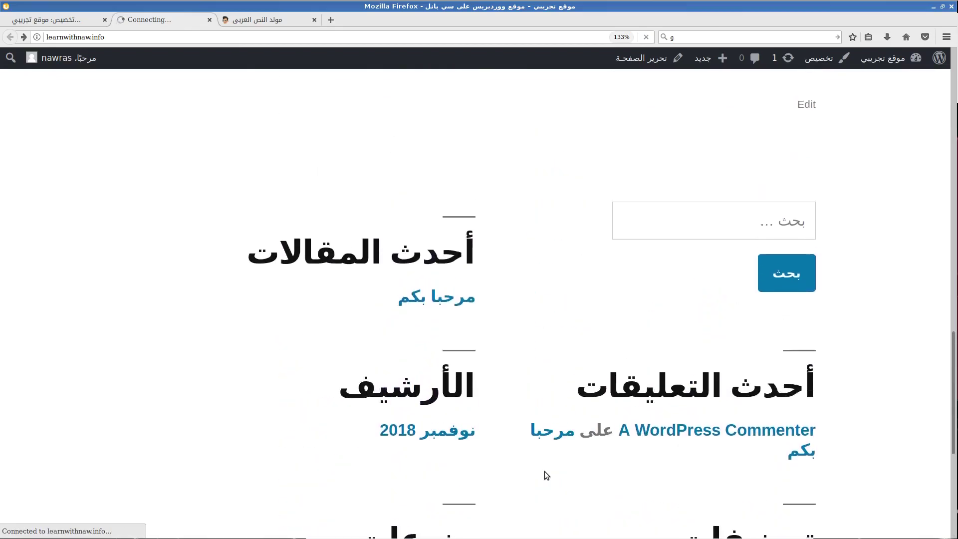
pyautogui.scroll(-3, 543, 470)
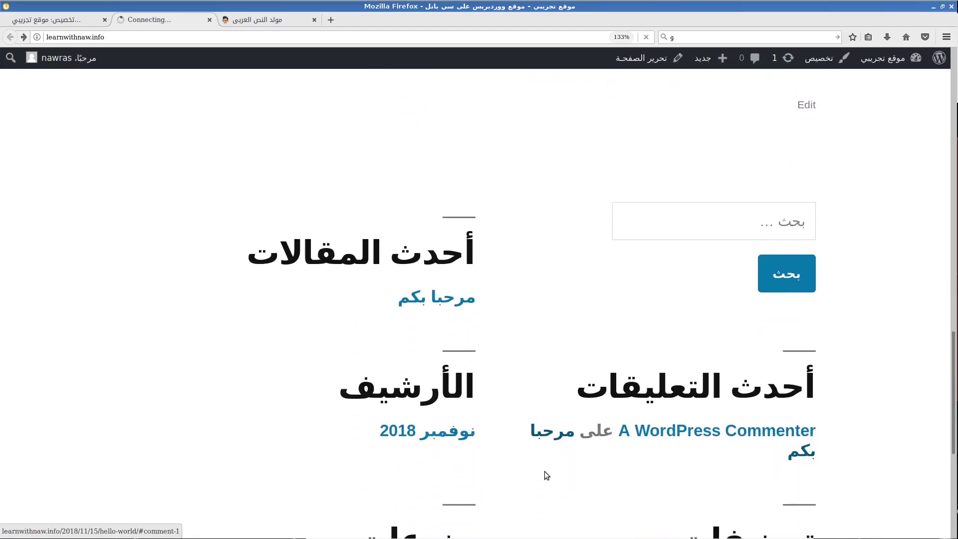
pyautogui.scroll(-10, 545, 474)
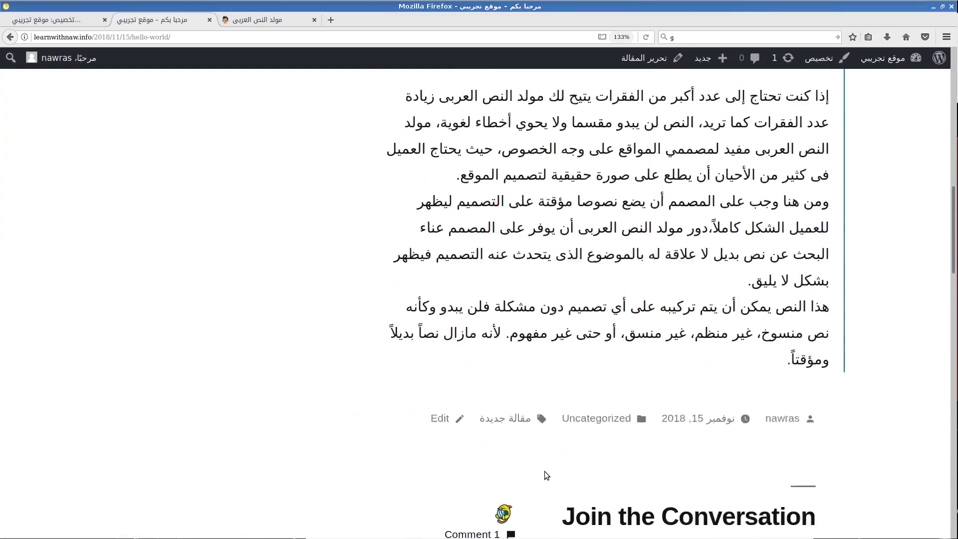
pyautogui.scroll(15, 545, 474)
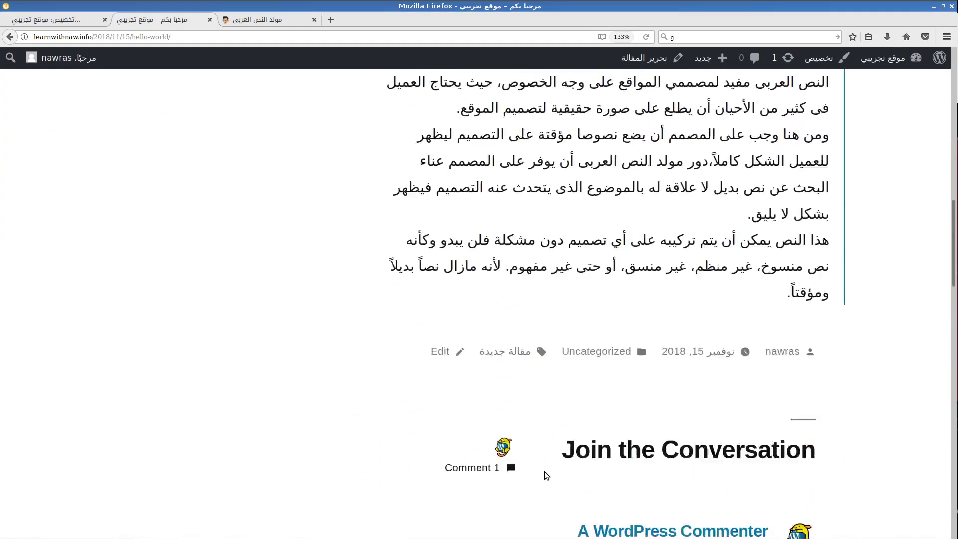
pyautogui.scroll(-2, 545, 473)
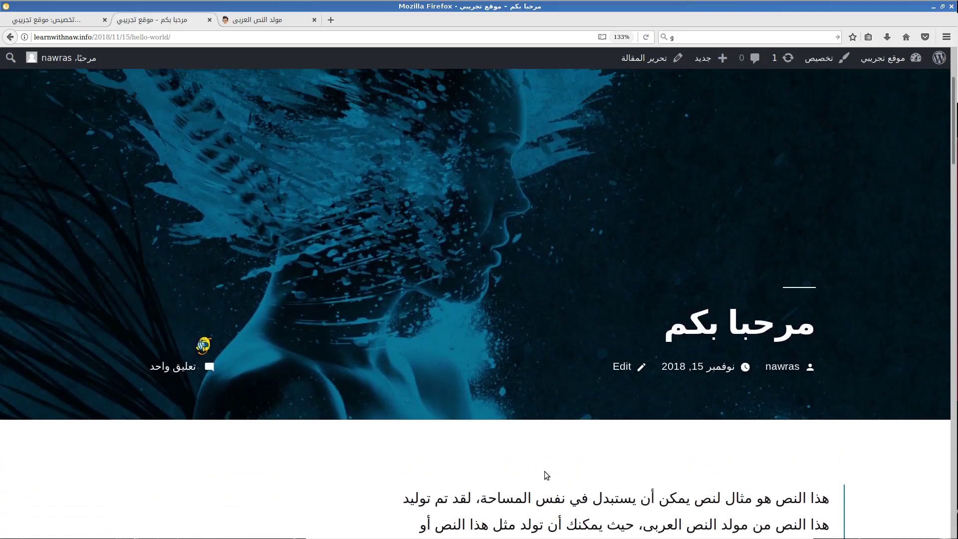
pyautogui.scroll(4, 545, 473)
pyautogui.scroll(-2, 545, 474)
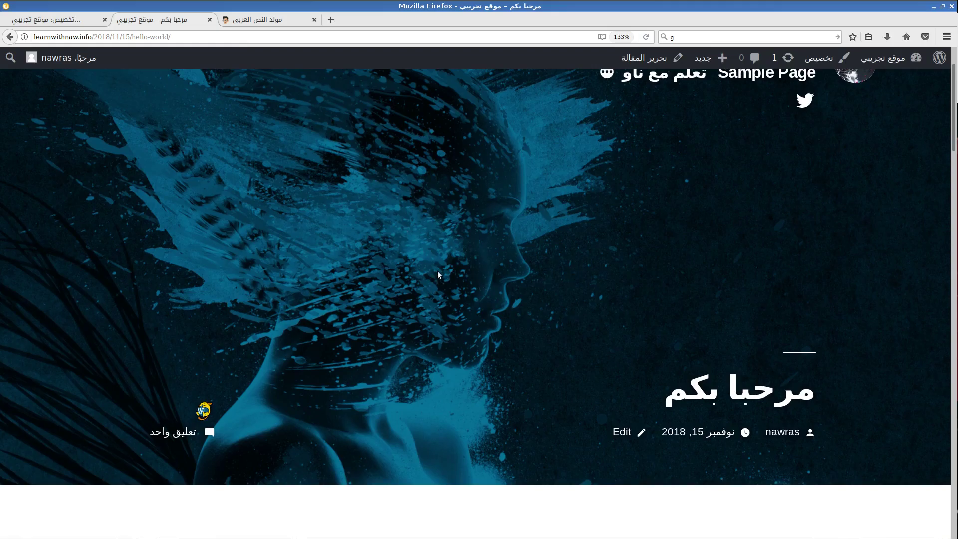
pyautogui.scroll(2, 437, 272)
pyautogui.scroll(-6, 437, 271)
pyautogui.scroll(-2, 437, 273)
pyautogui.moveTo(644, 172); pyautogui.dragTo(832, 169)
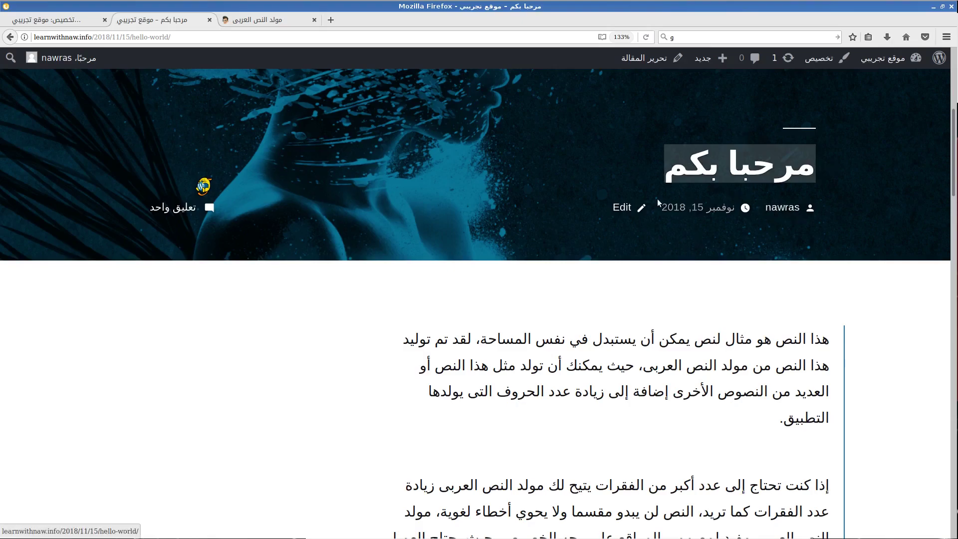
# Step: Examine the post's body text, category and tag details, comment section and footer widgets
pyautogui.scroll(-10, 565, 256)
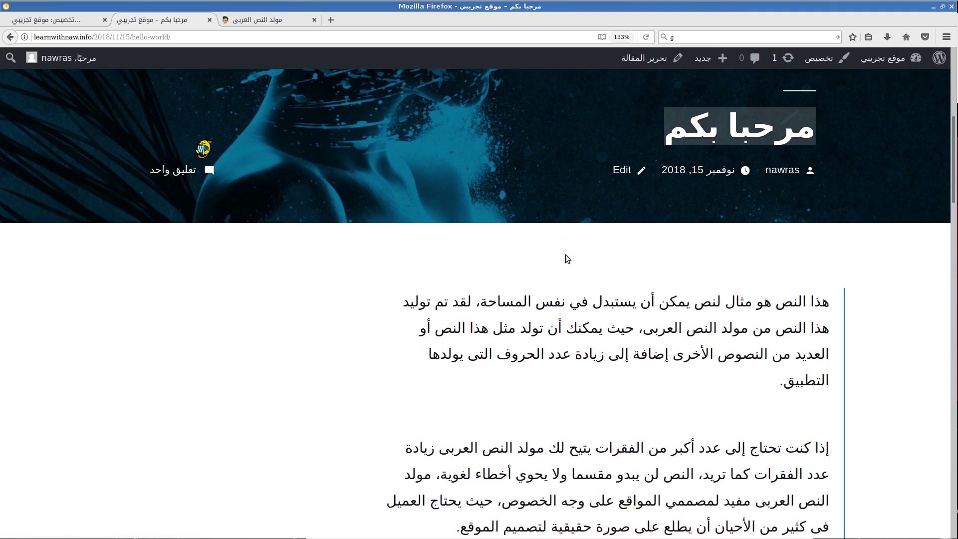
pyautogui.scroll(2, 567, 258)
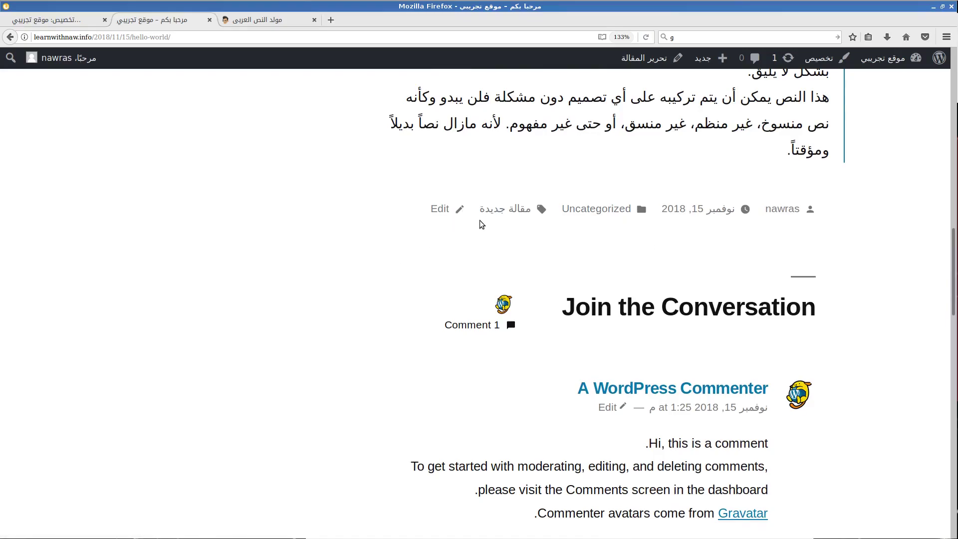
pyautogui.scroll(7, 479, 224)
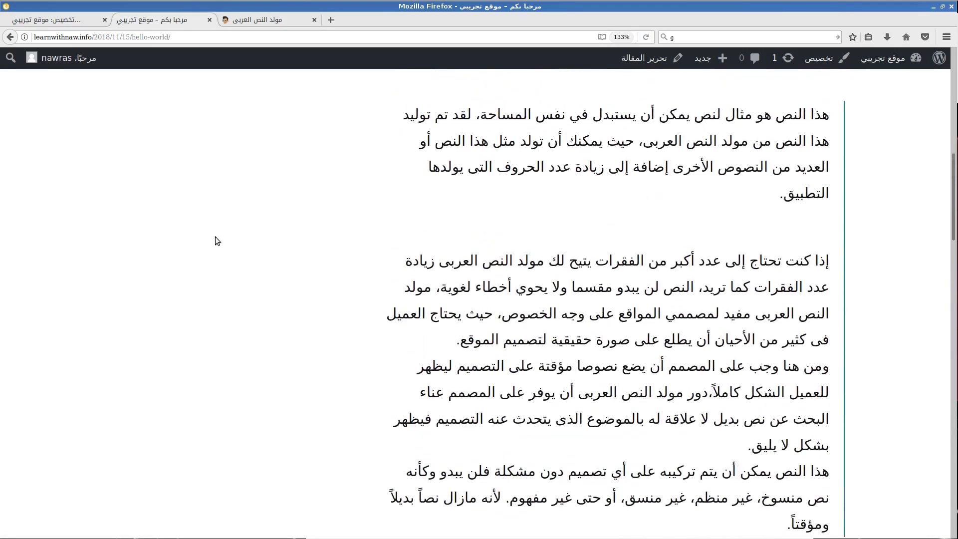
pyautogui.scroll(3, 256, 271)
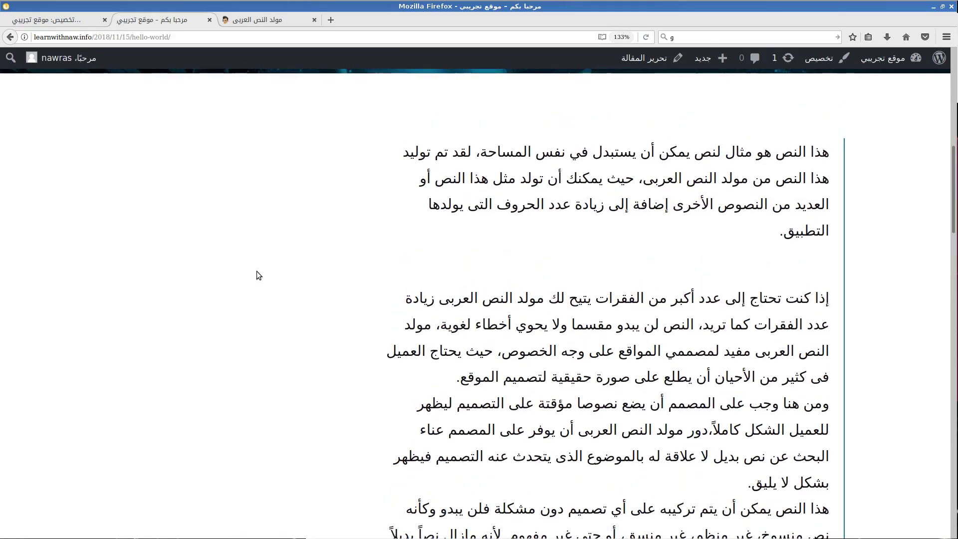
pyautogui.scroll(-3, 257, 271)
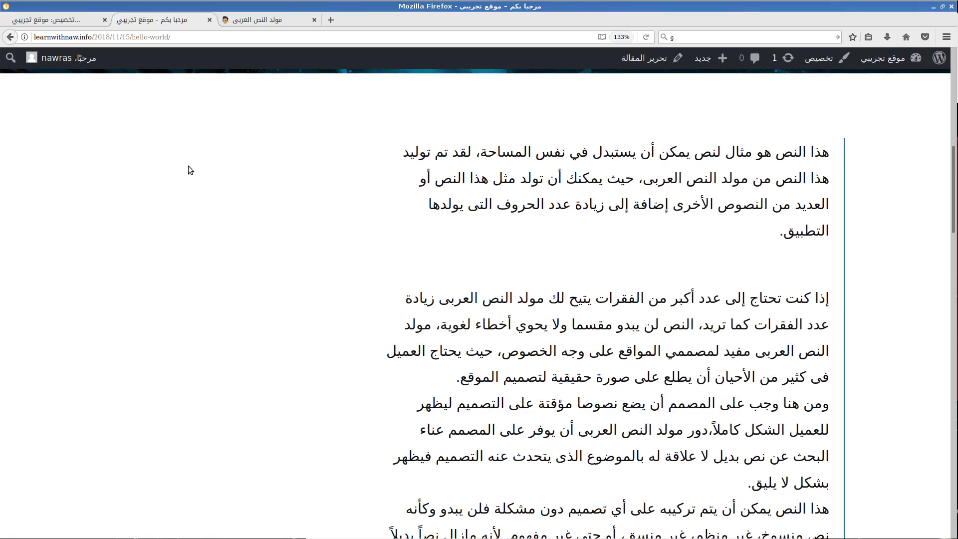
pyautogui.moveTo(955, 307)
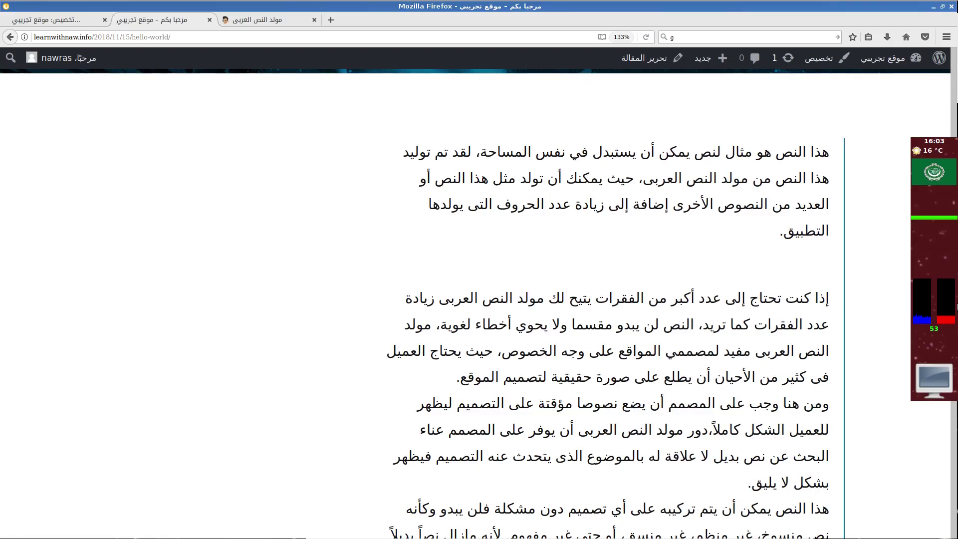
pyautogui.scroll(-3, 955, 307)
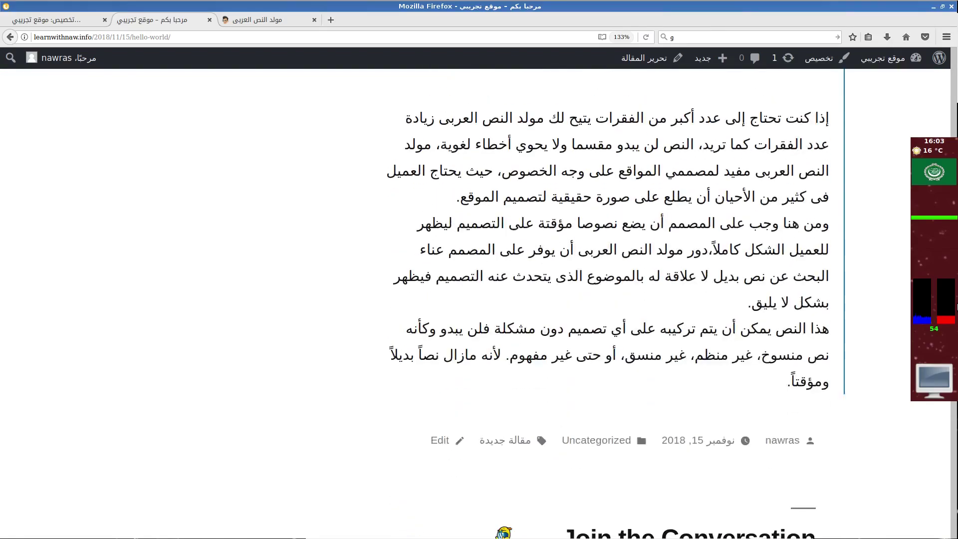
pyautogui.scroll(-10, 955, 306)
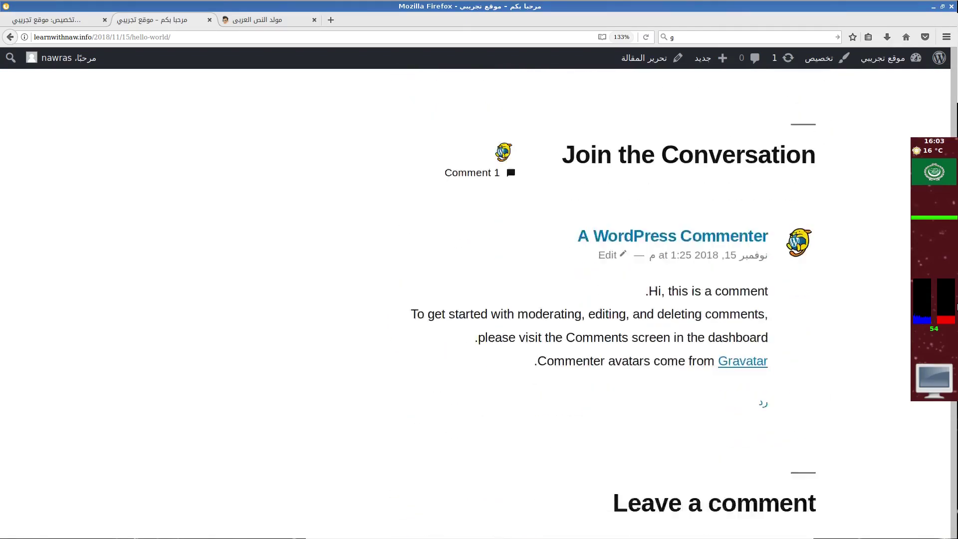
pyautogui.scroll(-4, 955, 307)
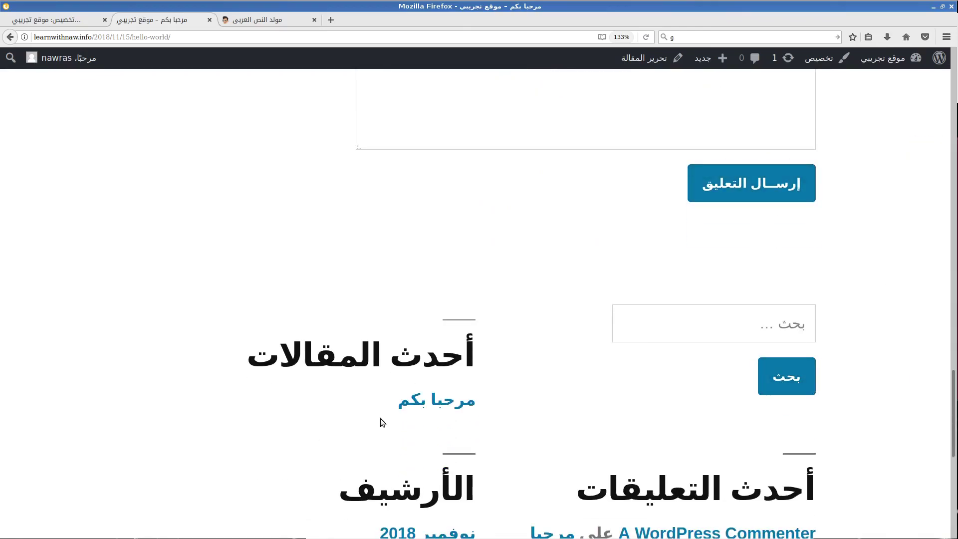
# Step: Return to the customizer, switch the color scheme to Custom with a teal primary color, and check the previewed page's button and links
pyautogui.click(55, 20)
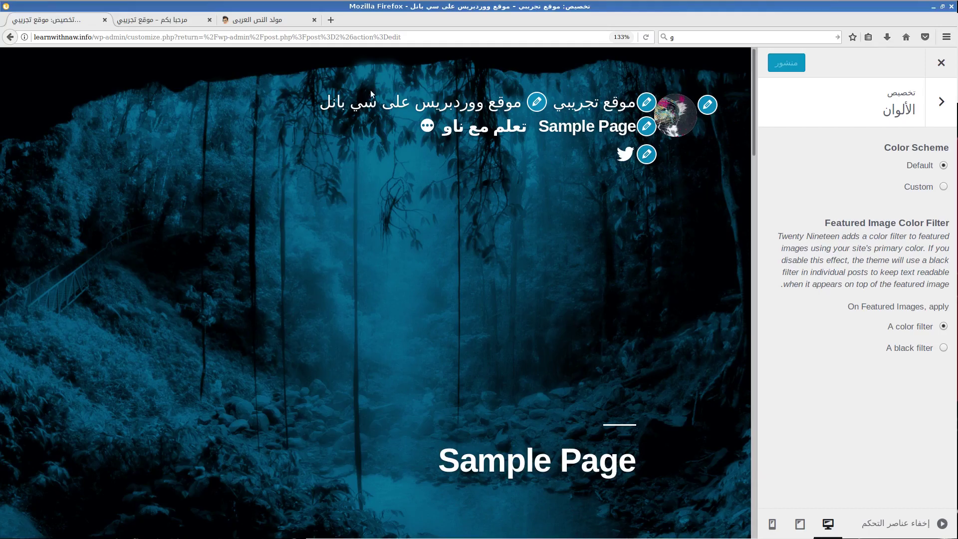
pyautogui.click(942, 186)
pyautogui.moveTo(910, 269); pyautogui.dragTo(863, 268)
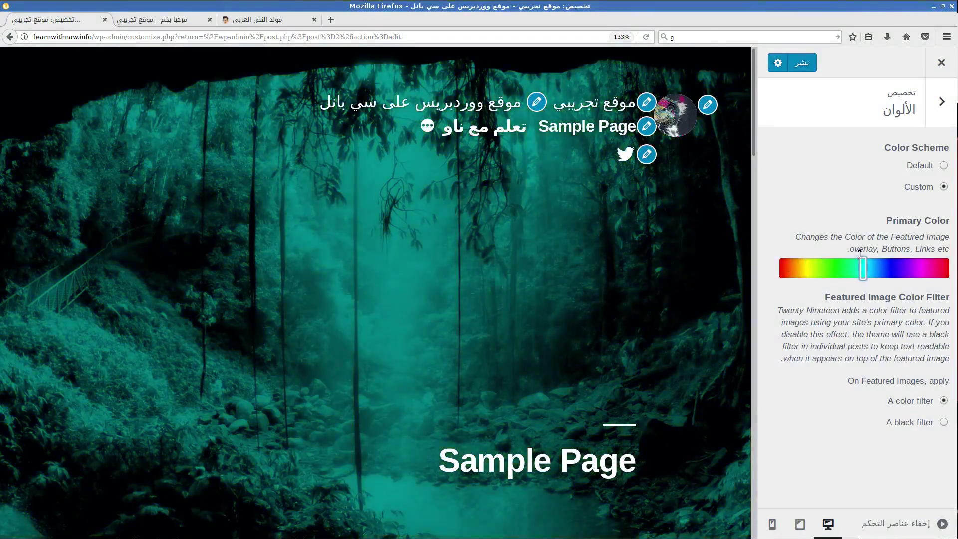
pyautogui.moveTo(750, 79); pyautogui.dragTo(725, 217)
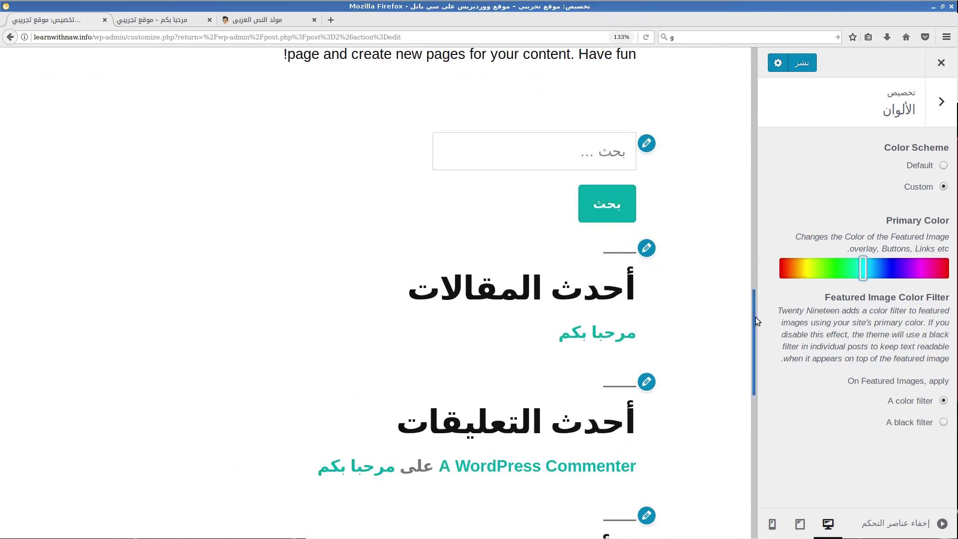
pyautogui.moveTo(755, 316); pyautogui.dragTo(740, 125)
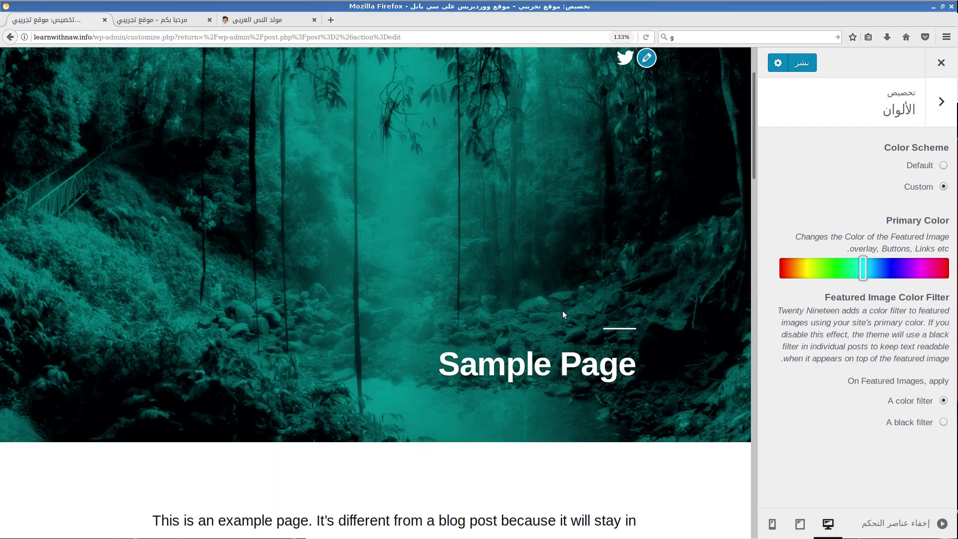
# Step: Try a dark red primary color and check it on the previewed page's featured image, search button and widget links
pyautogui.moveTo(862, 268); pyautogui.dragTo(770, 265)
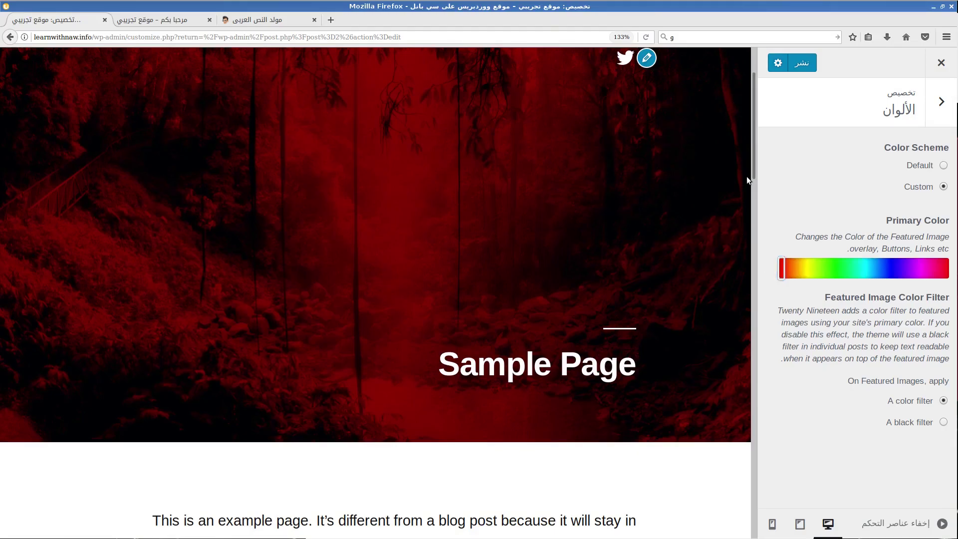
pyautogui.moveTo(750, 144); pyautogui.dragTo(703, 385)
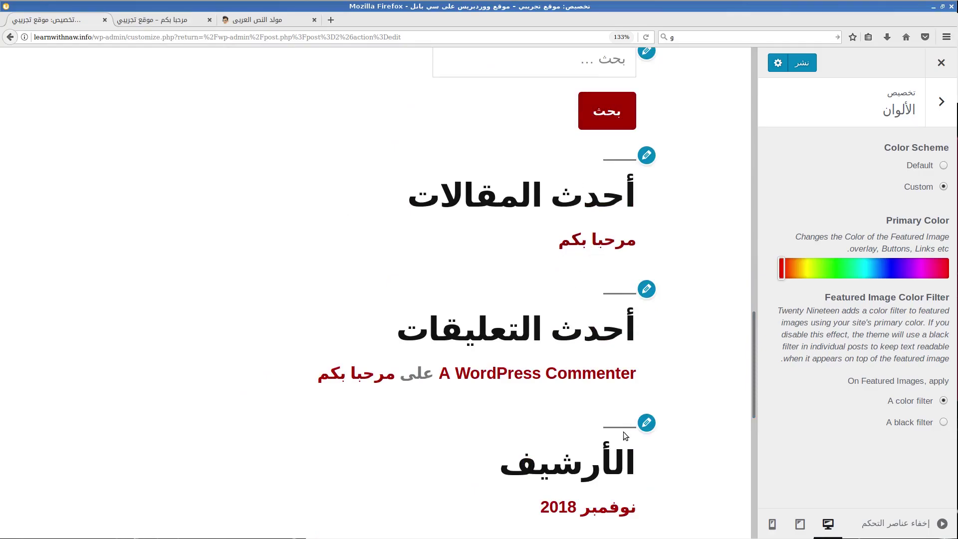
pyautogui.moveTo(771, 436); pyautogui.dragTo(767, 95)
pyautogui.moveTo(750, 340); pyautogui.dragTo(761, 84)
pyautogui.click(784, 155)
# Step: Try a yellow-green primary color, then change it to a bluish emerald green and check the featured image in the preview
pyautogui.moveTo(781, 267); pyautogui.dragTo(819, 271)
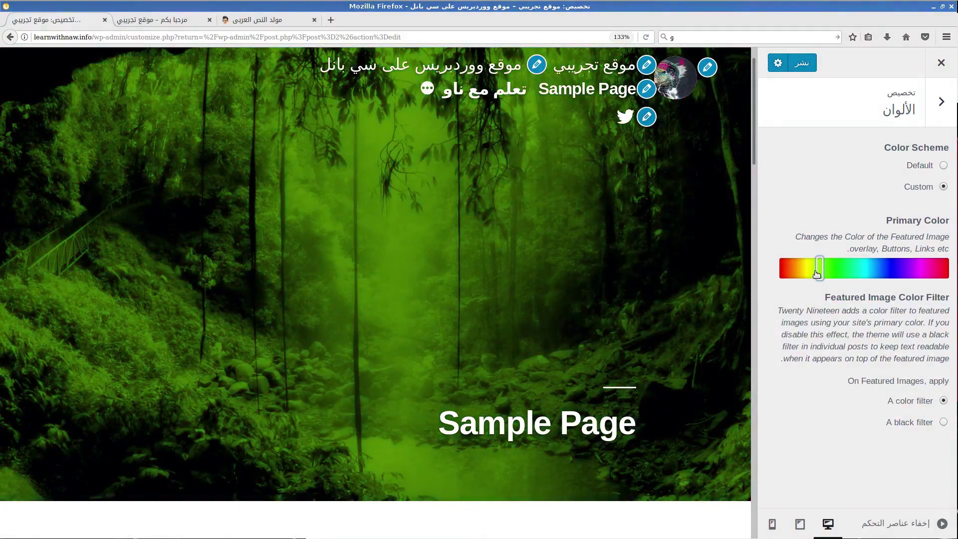
pyautogui.moveTo(752, 100); pyautogui.dragTo(753, 60)
pyautogui.moveTo(855, 266)
pyautogui.mouseDown()
pyautogui.moveTo(946, 269)
pyautogui.moveTo(804, 264)
pyautogui.moveTo(906, 272)
pyautogui.moveTo(856, 269)
pyautogui.mouseUp()
pyautogui.moveTo(755, 127); pyautogui.dragTo(749, 94)
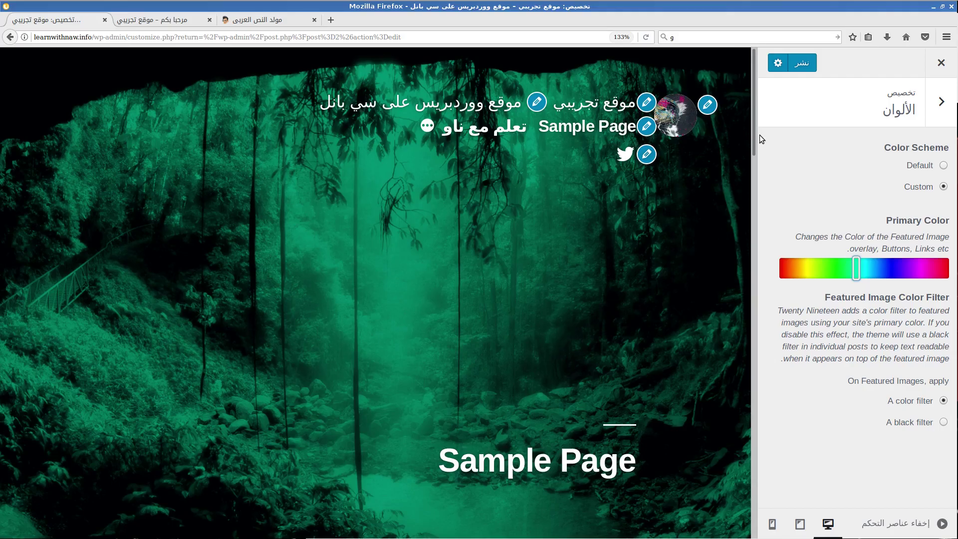
pyautogui.moveTo(752, 143); pyautogui.dragTo(725, 144)
pyautogui.moveTo(754, 102)
pyautogui.mouseDown()
pyautogui.moveTo(756, 403)
pyautogui.moveTo(743, 99)
pyautogui.mouseUp()
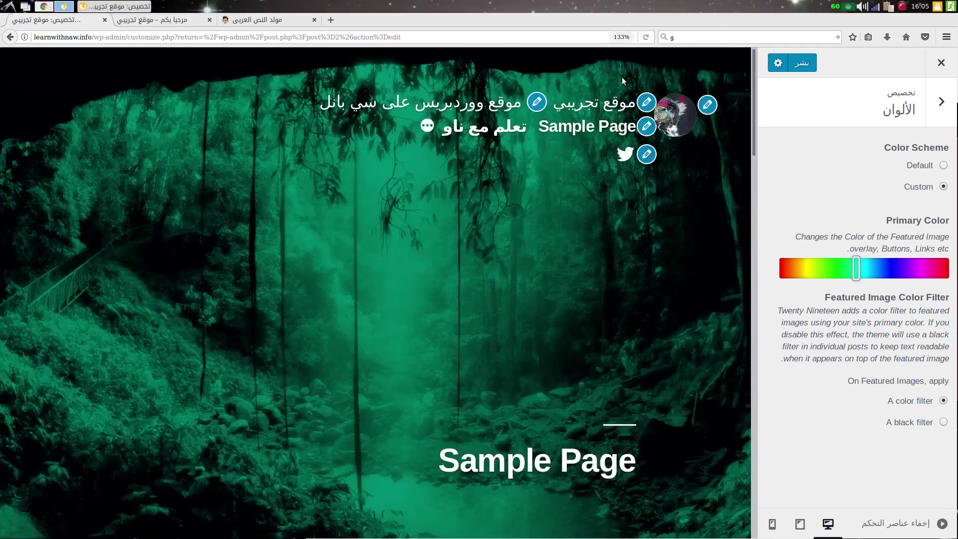